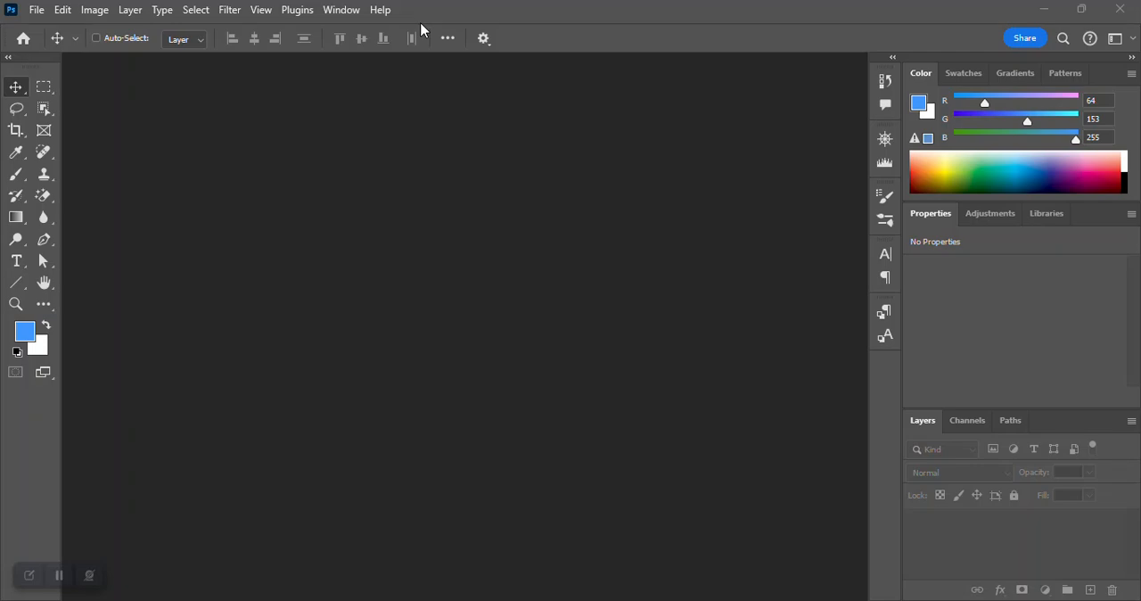
# Create a new document from the HDTV 1080p film and video preset, 1920 x 1080 px at 72 ppi.
pyautogui.click(41, 11)
pyautogui.click(49, 30)
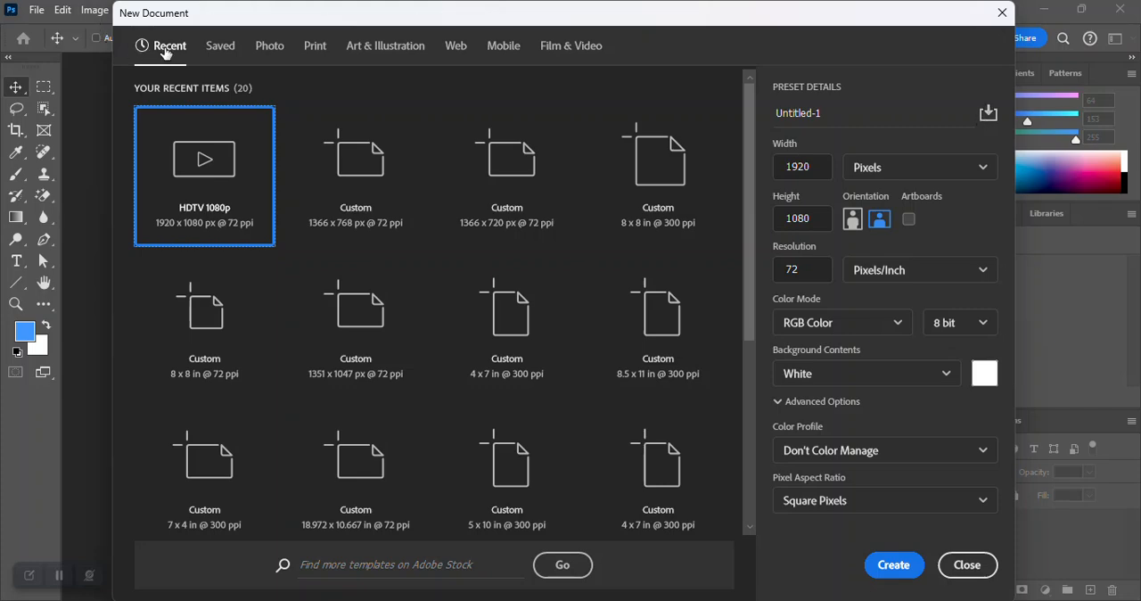
pyautogui.click(564, 50)
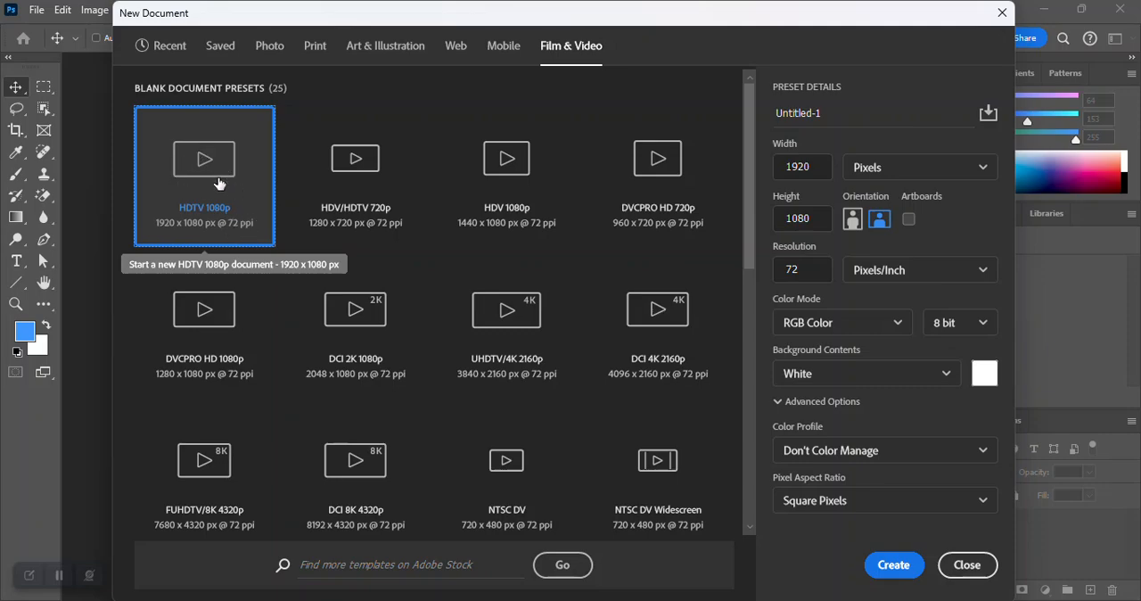
pyautogui.click(882, 565)
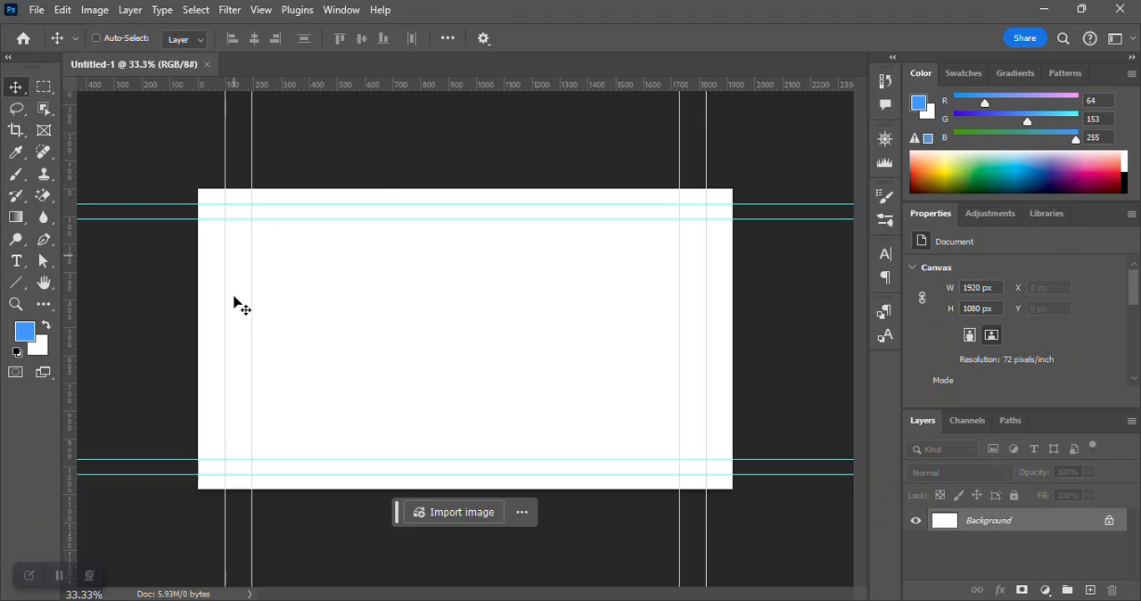
pyautogui.click(260, 11)
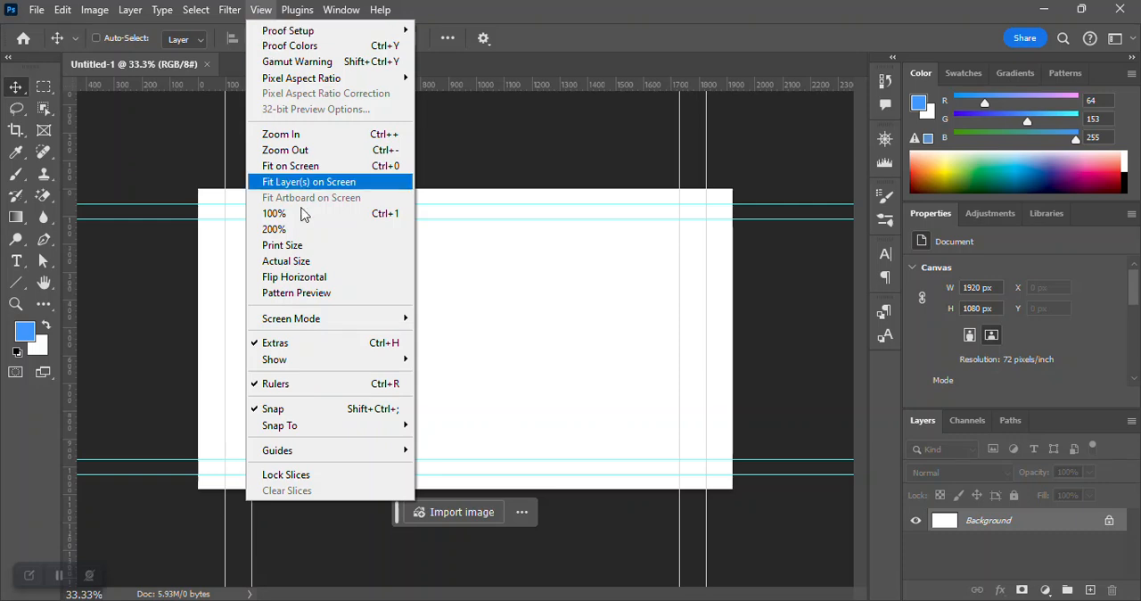
pyautogui.moveTo(338, 357)
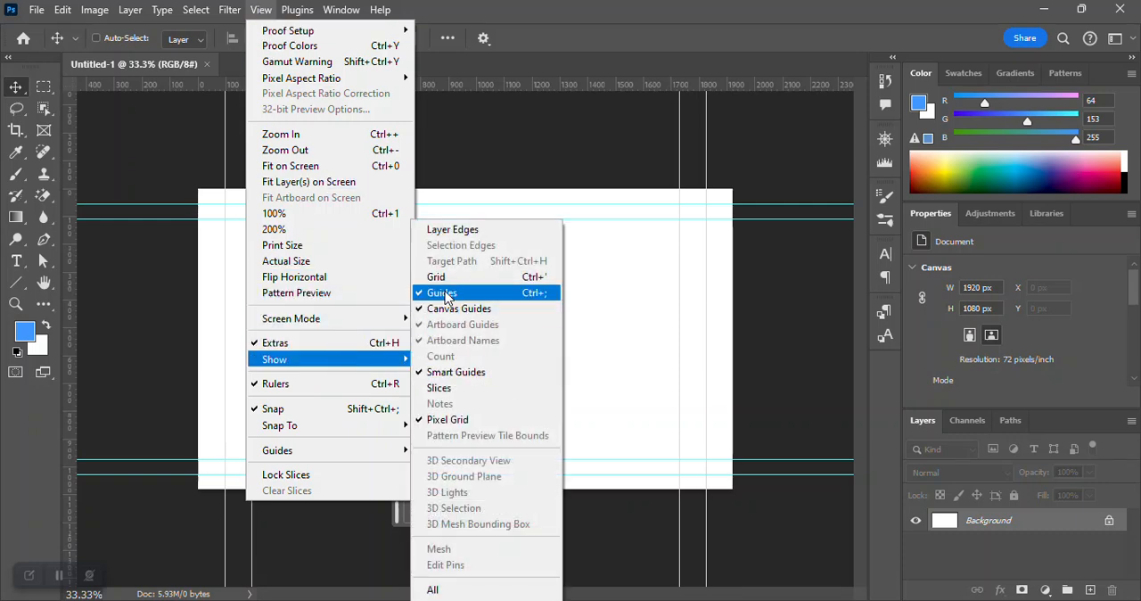
pyautogui.click(602, 33)
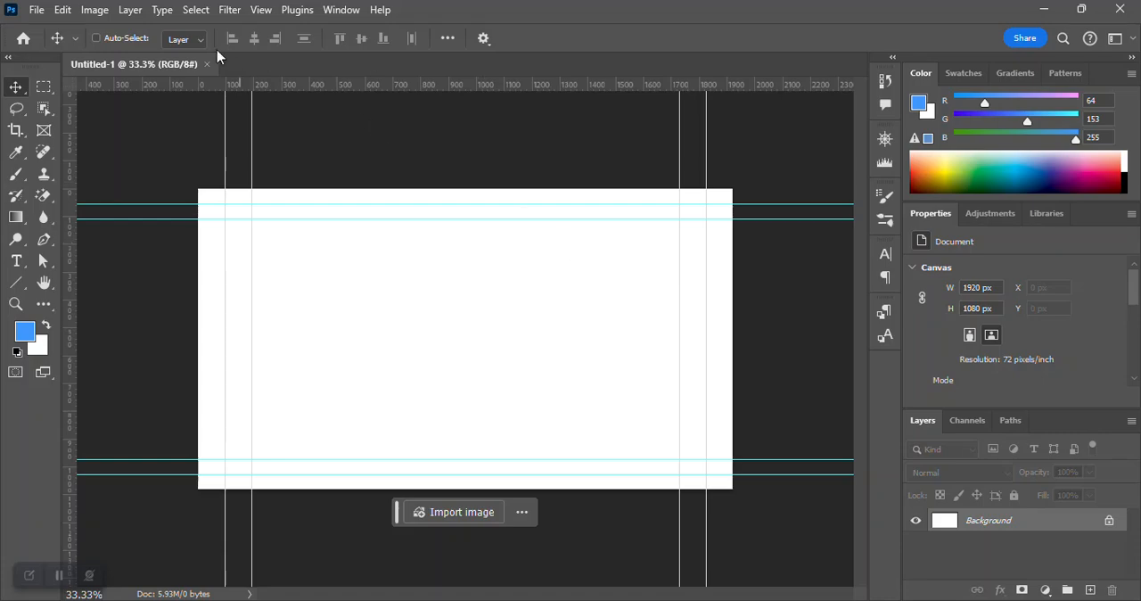
# Start saving the document to the computer and choose the Lesson 1 folder inside My Files as the destination.
pyautogui.click(37, 10)
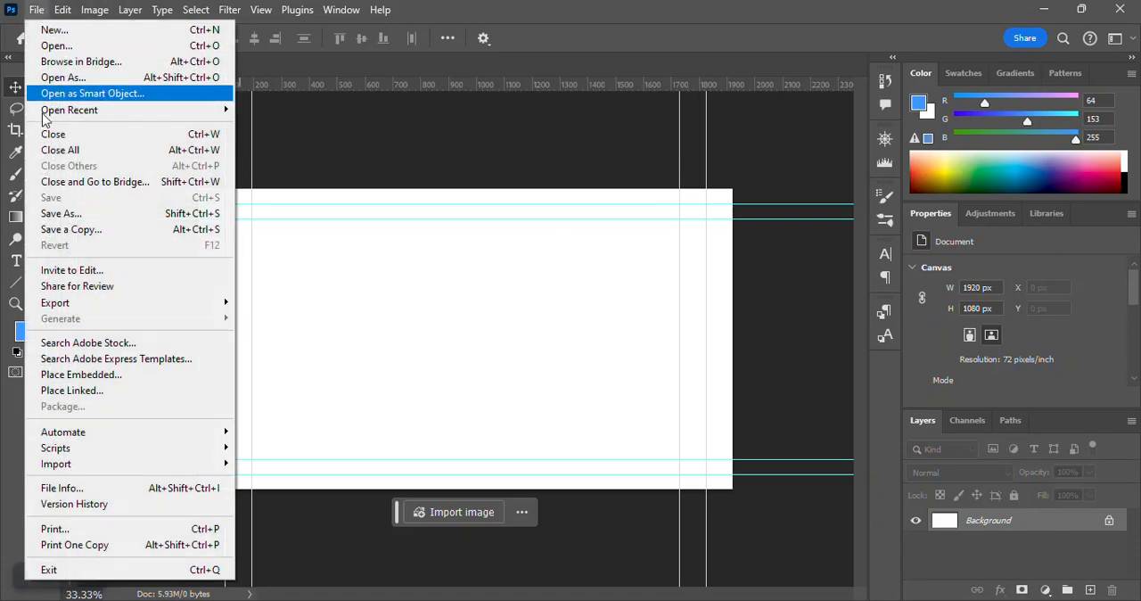
pyautogui.click(66, 217)
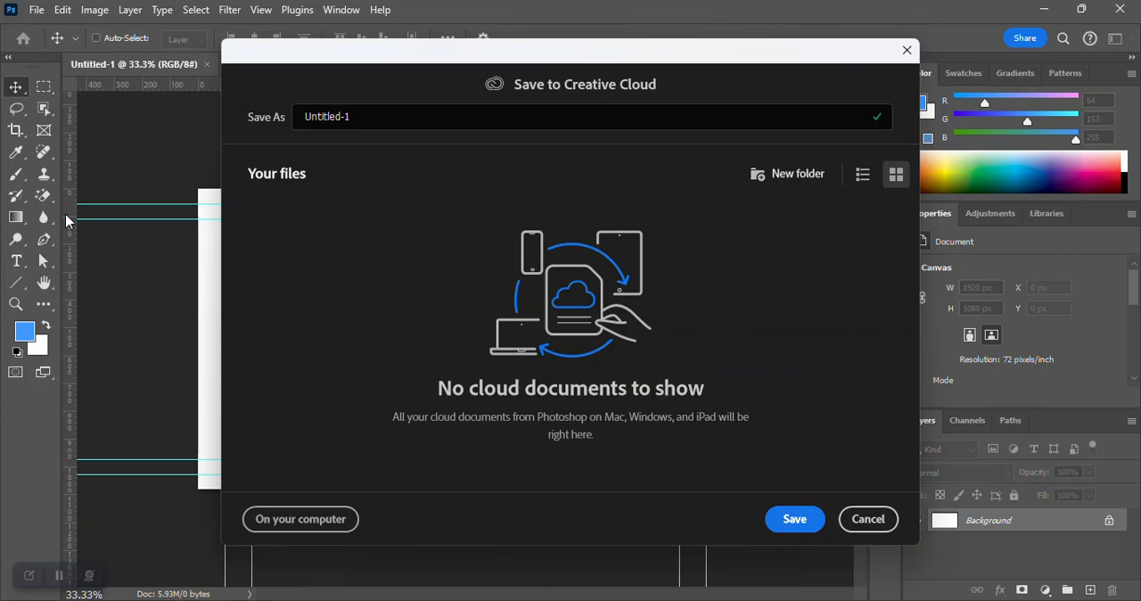
pyautogui.click(320, 528)
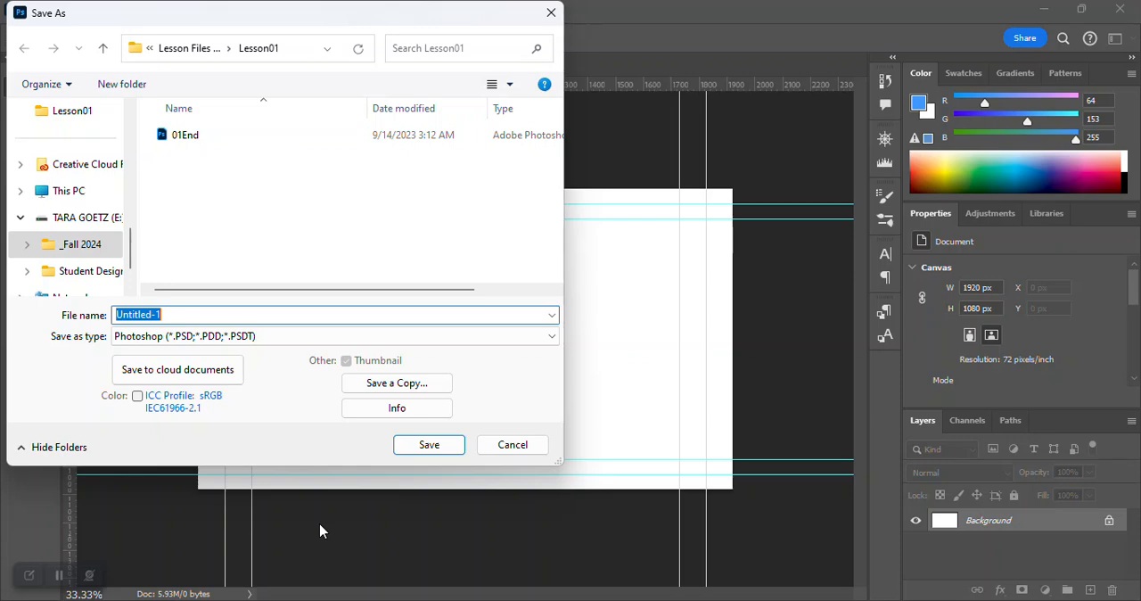
pyautogui.click(151, 52)
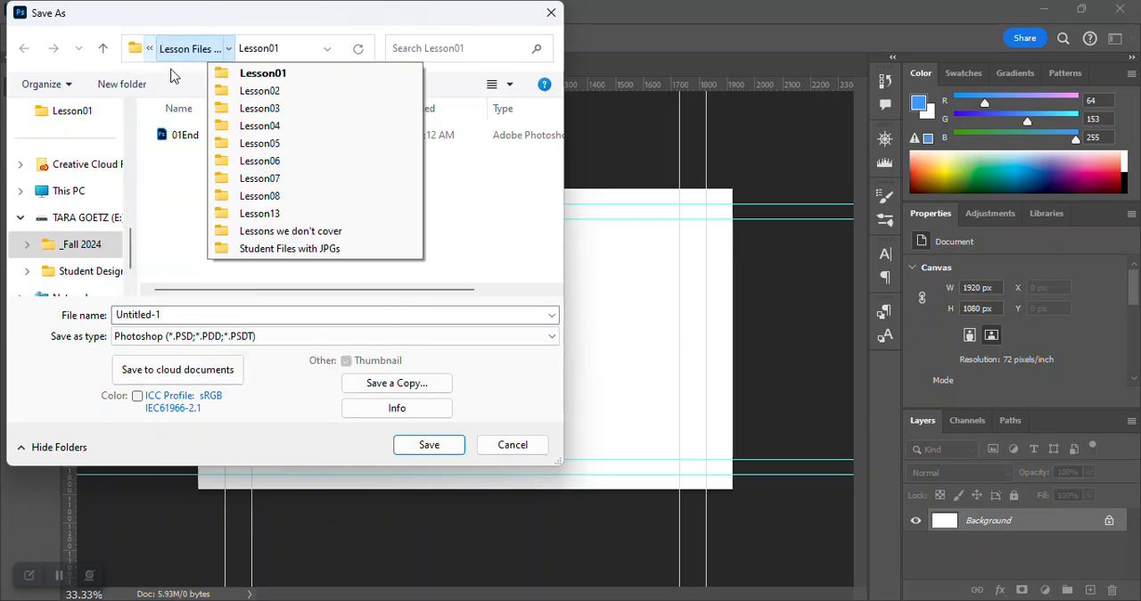
pyautogui.click(163, 75)
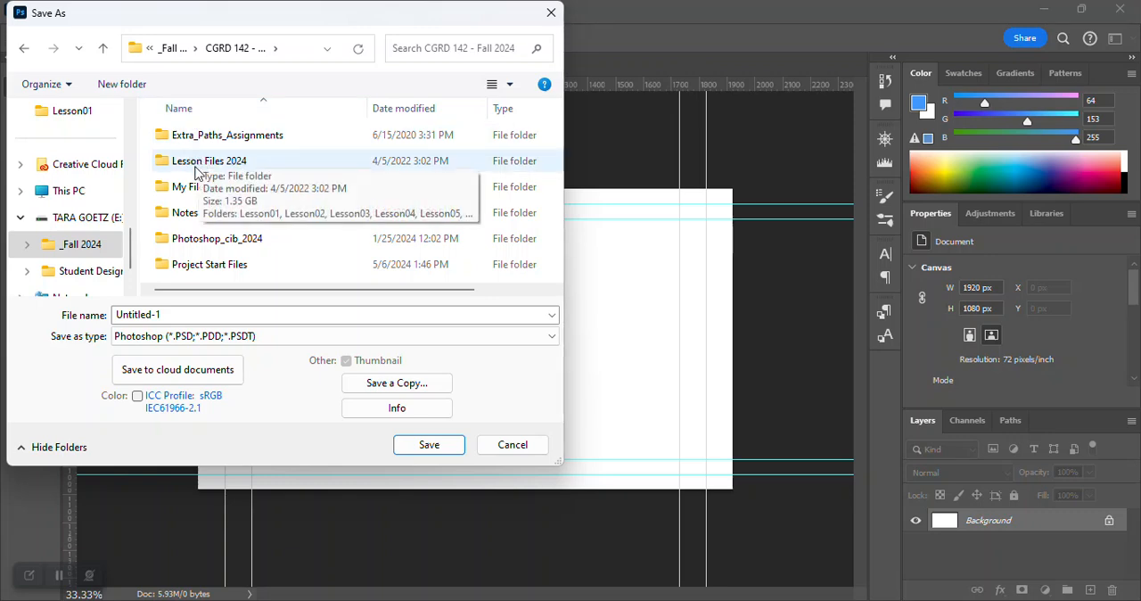
pyautogui.click(191, 192)
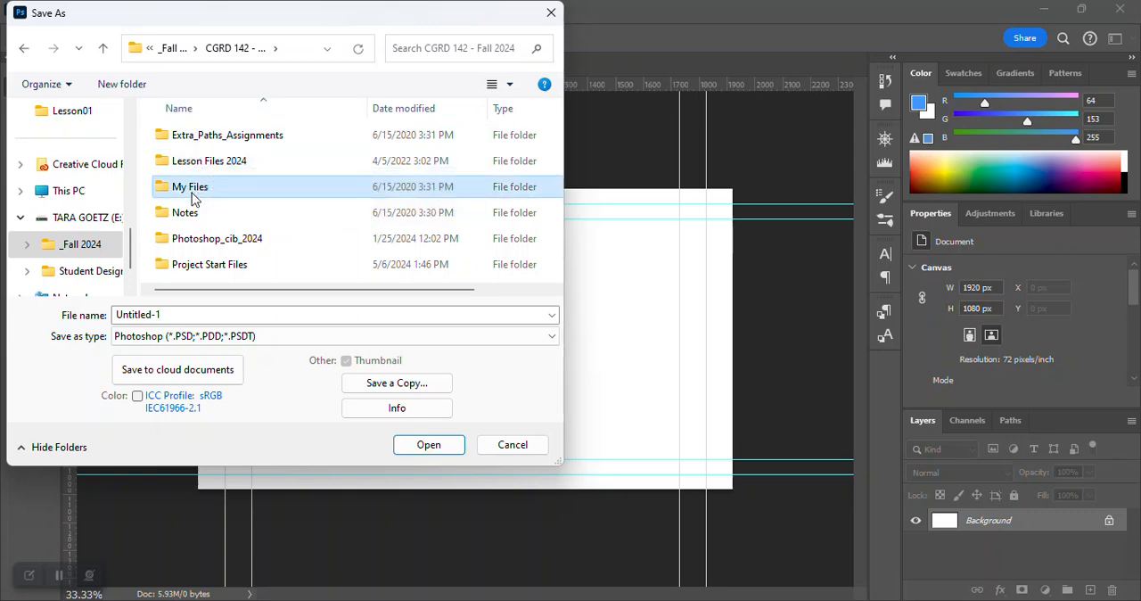
pyautogui.doubleClick(192, 192)
pyautogui.click(177, 139)
pyautogui.doubleClick(177, 139)
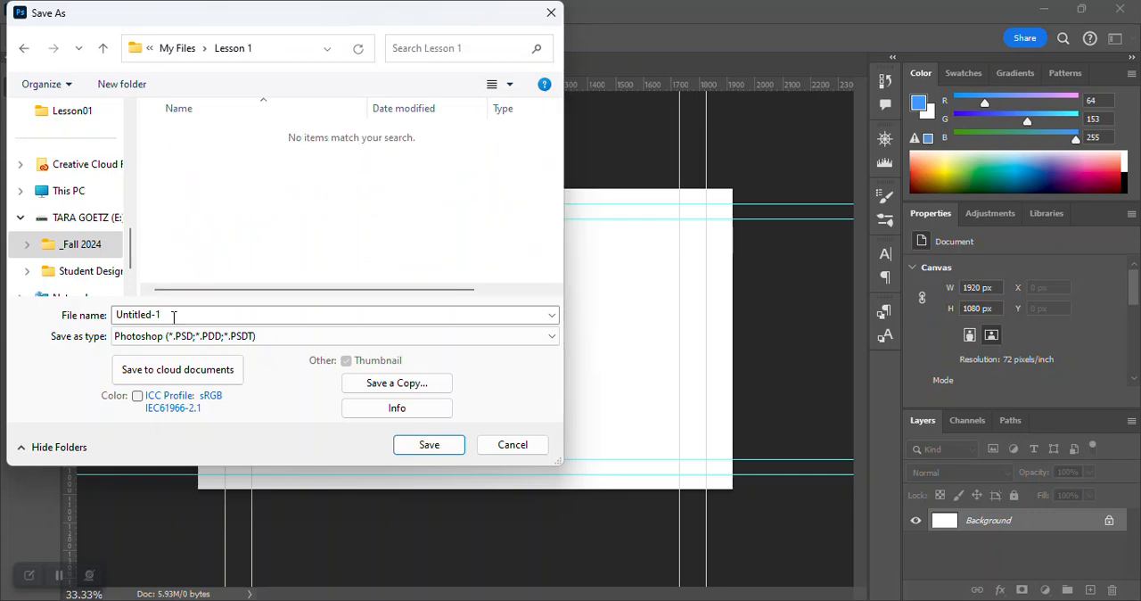
# Name the file 01Working and save it in Photoshop format.
pyautogui.click(136, 308)
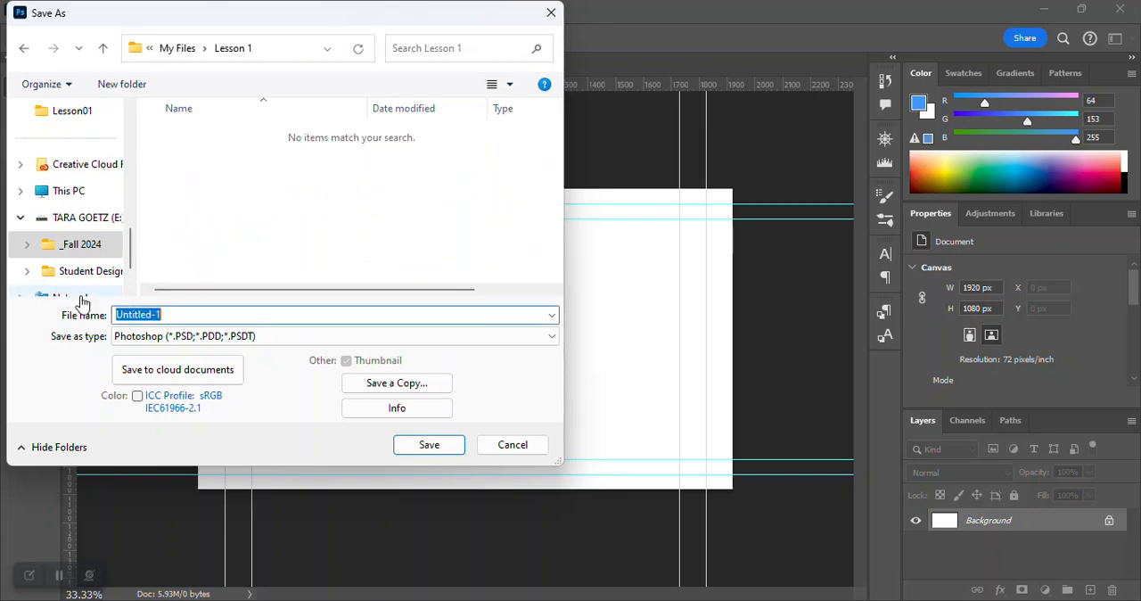
pyautogui.write('01Workin')
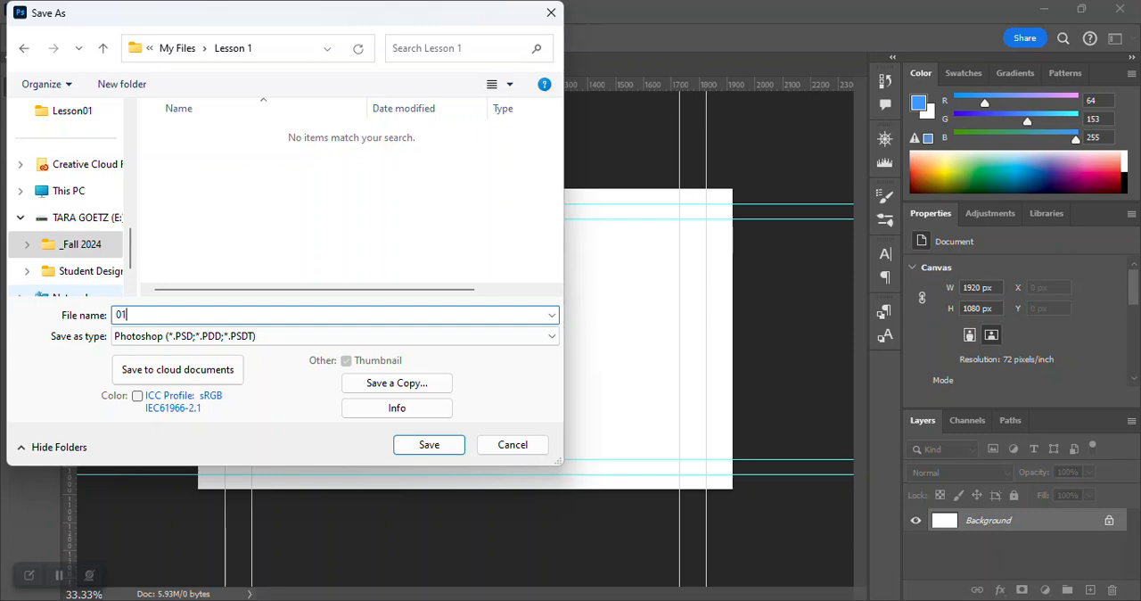
pyautogui.write('g')
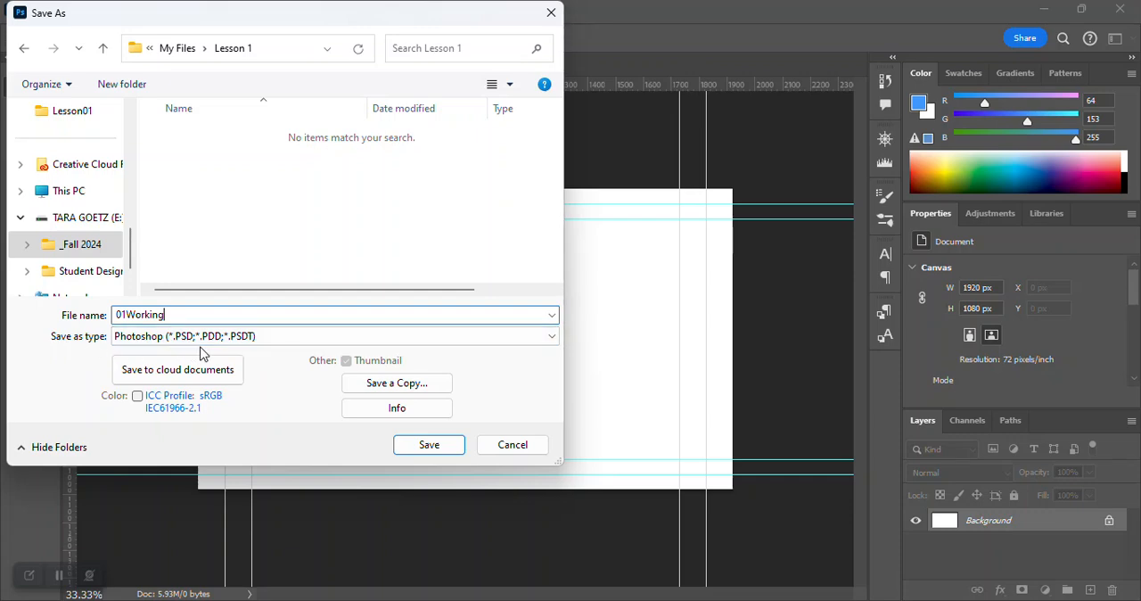
pyautogui.moveTo(181, 314); pyautogui.dragTo(107, 313)
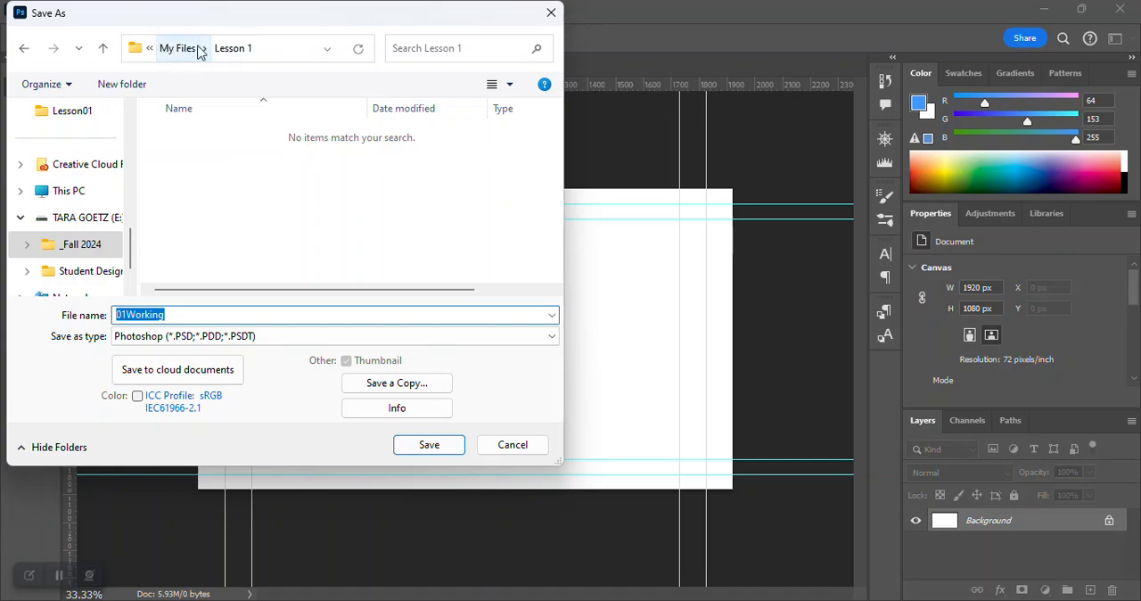
pyautogui.click(435, 448)
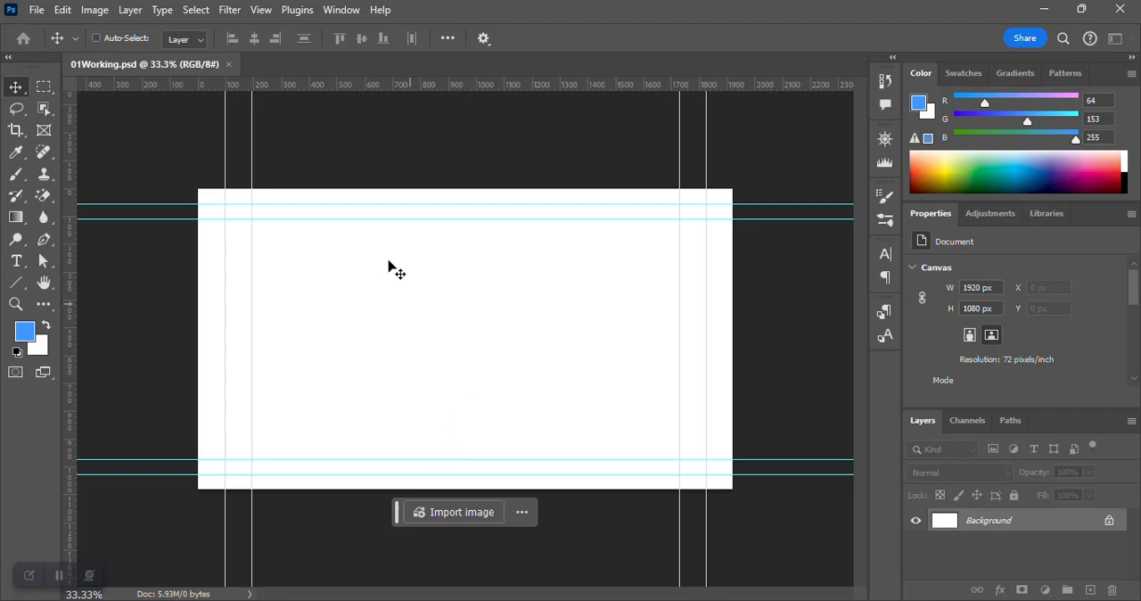
# Place the Arch JPG from the Lesson01 folder of Lesson Files 2024 as an embedded image.
pyautogui.click(36, 10)
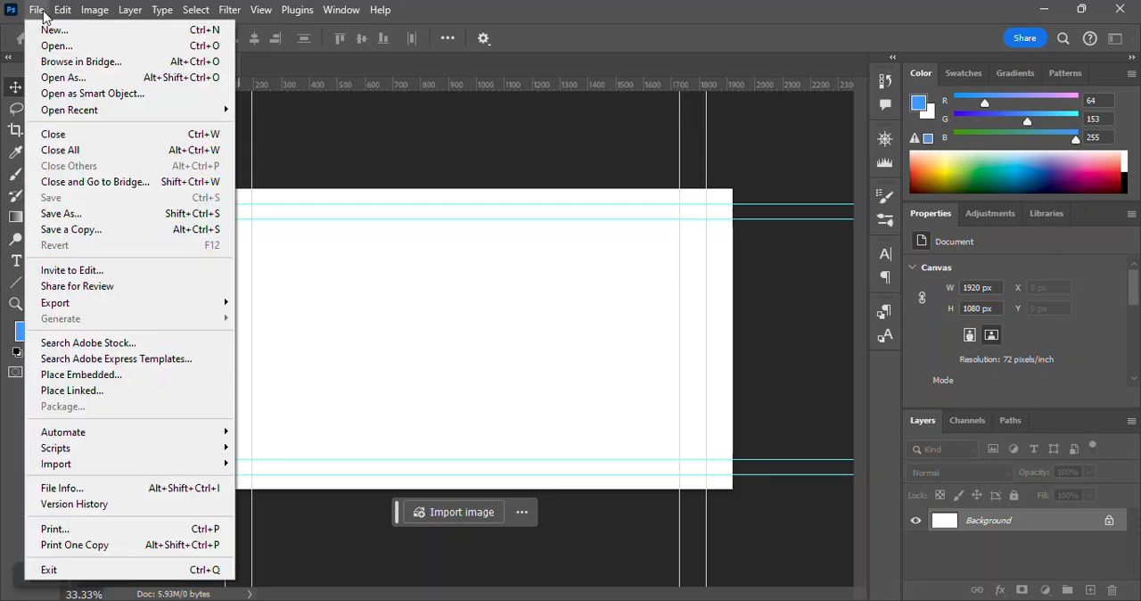
pyautogui.click(99, 382)
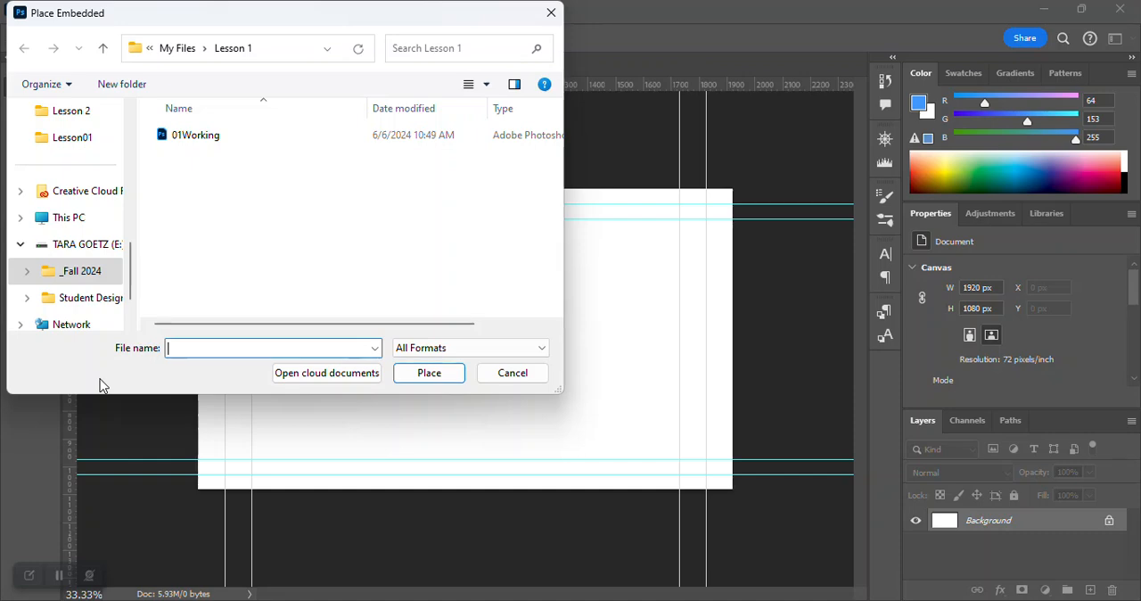
pyautogui.click(149, 50)
pyautogui.click(161, 73)
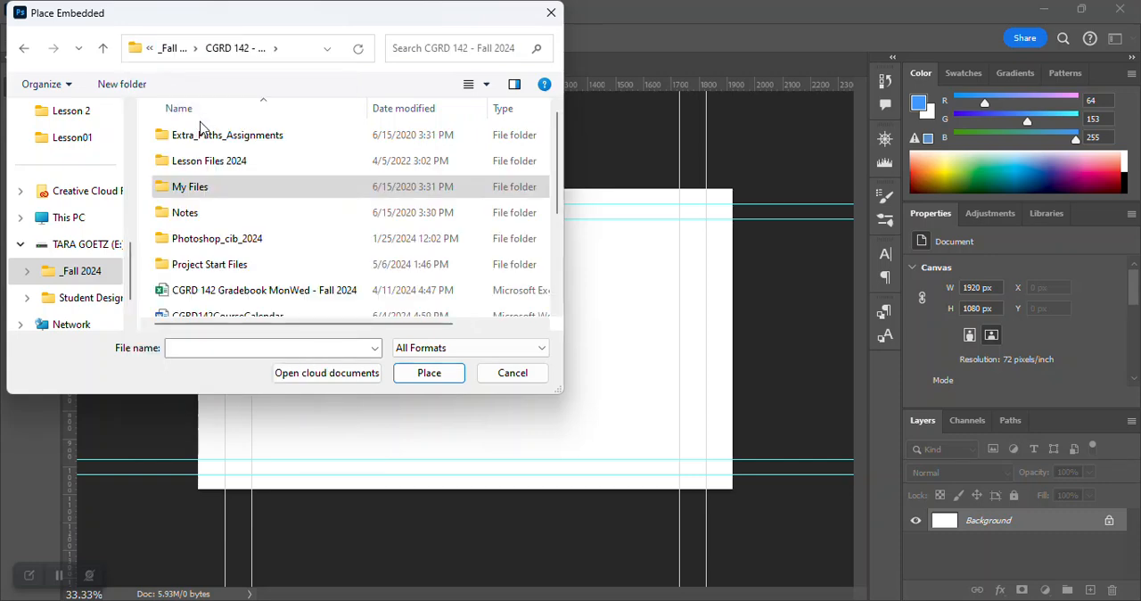
pyautogui.doubleClick(212, 165)
pyautogui.doubleClick(205, 139)
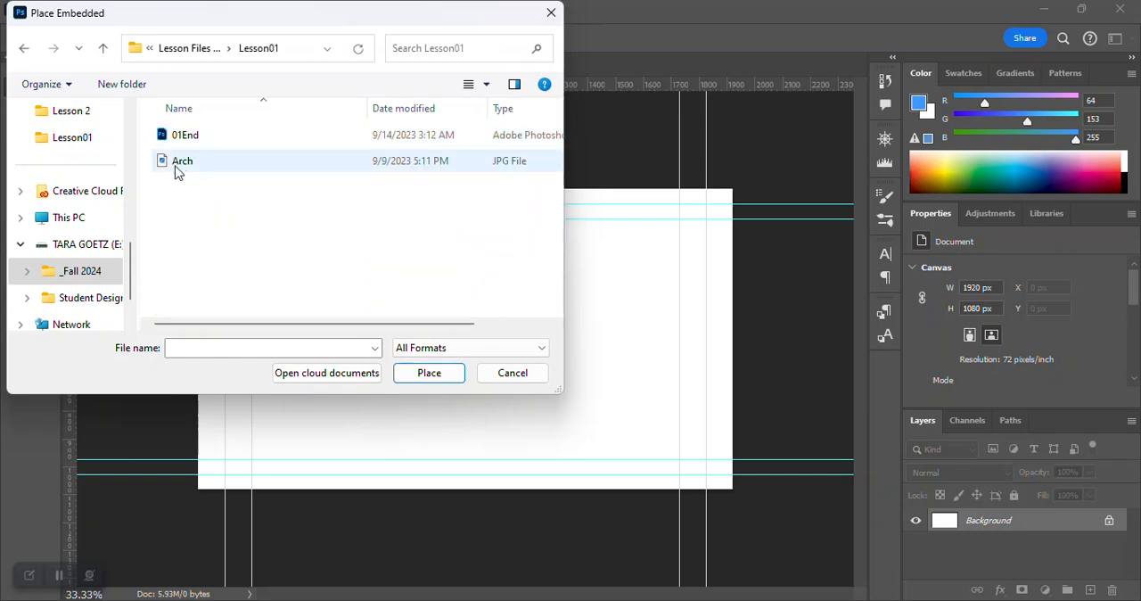
pyautogui.click(491, 171)
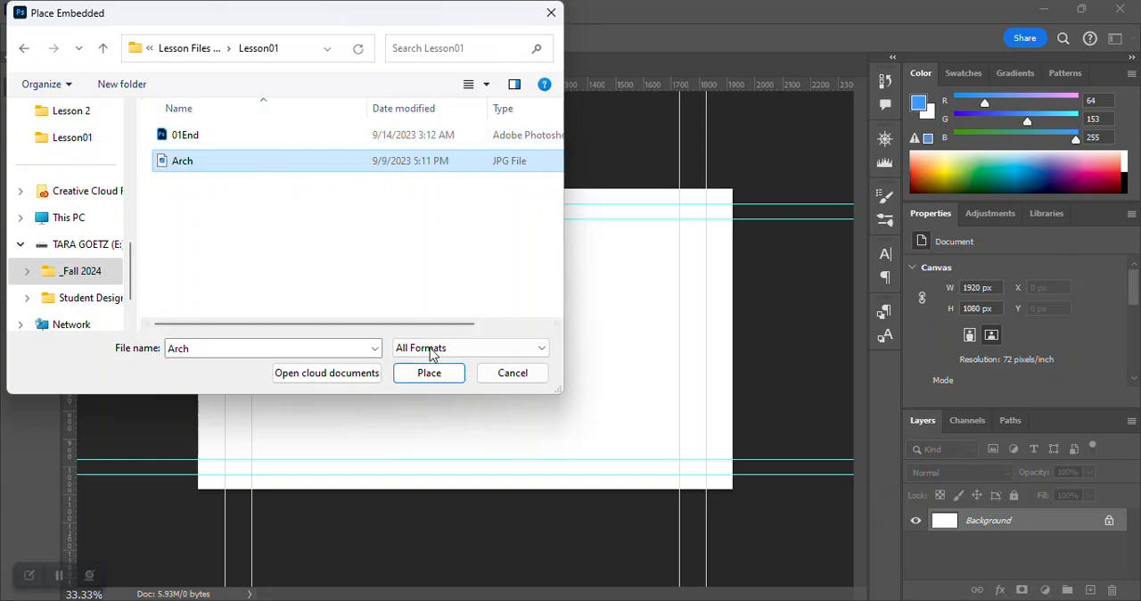
pyautogui.click(444, 375)
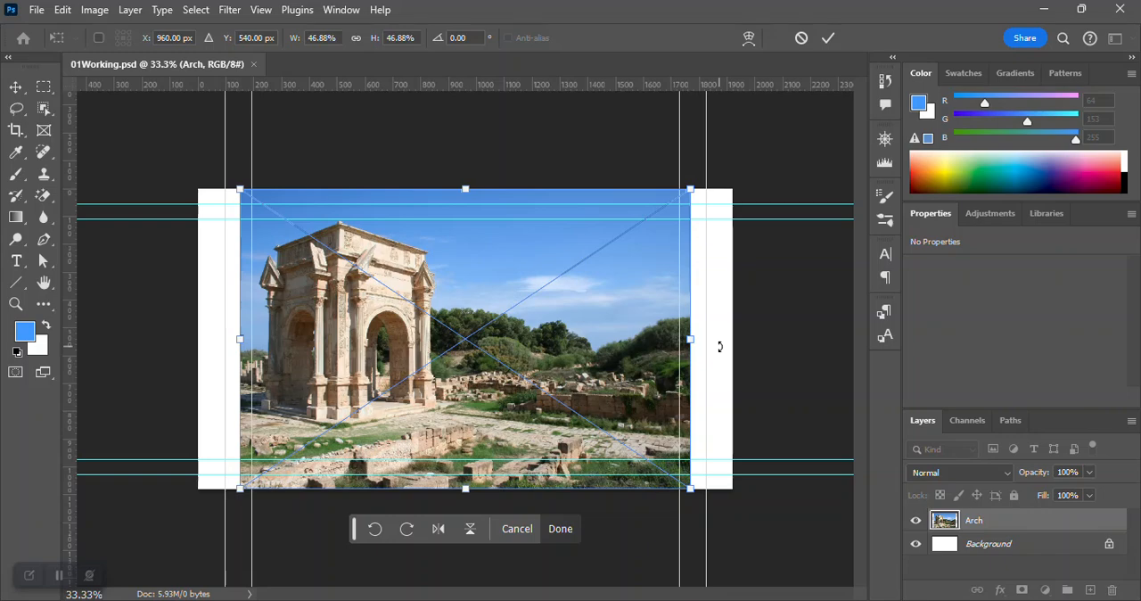
# Stretch the placed Arch image horizontally to both canvas edges, a width of 55.56%, and commit the transform.
pyautogui.moveTo(690, 340); pyautogui.dragTo(734, 351)
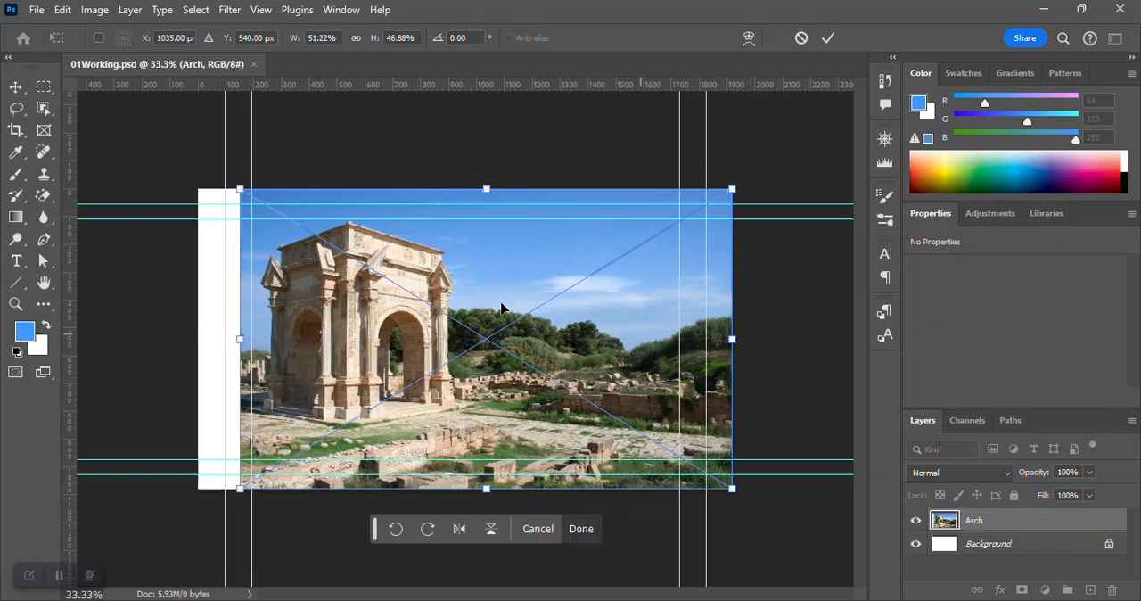
pyautogui.moveTo(240, 338); pyautogui.dragTo(199, 339)
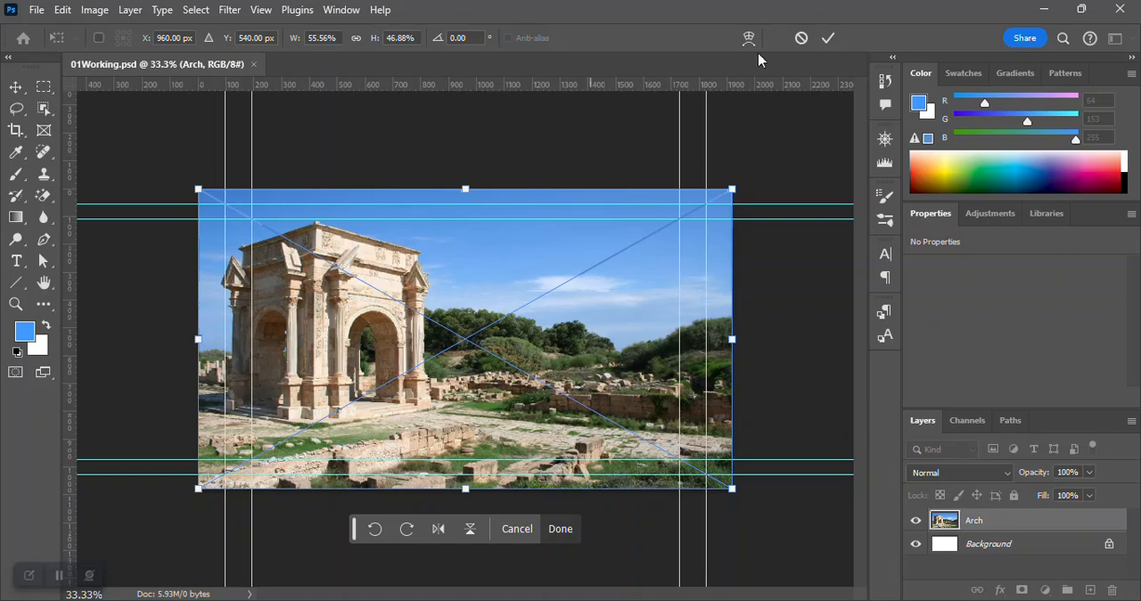
pyautogui.click(824, 40)
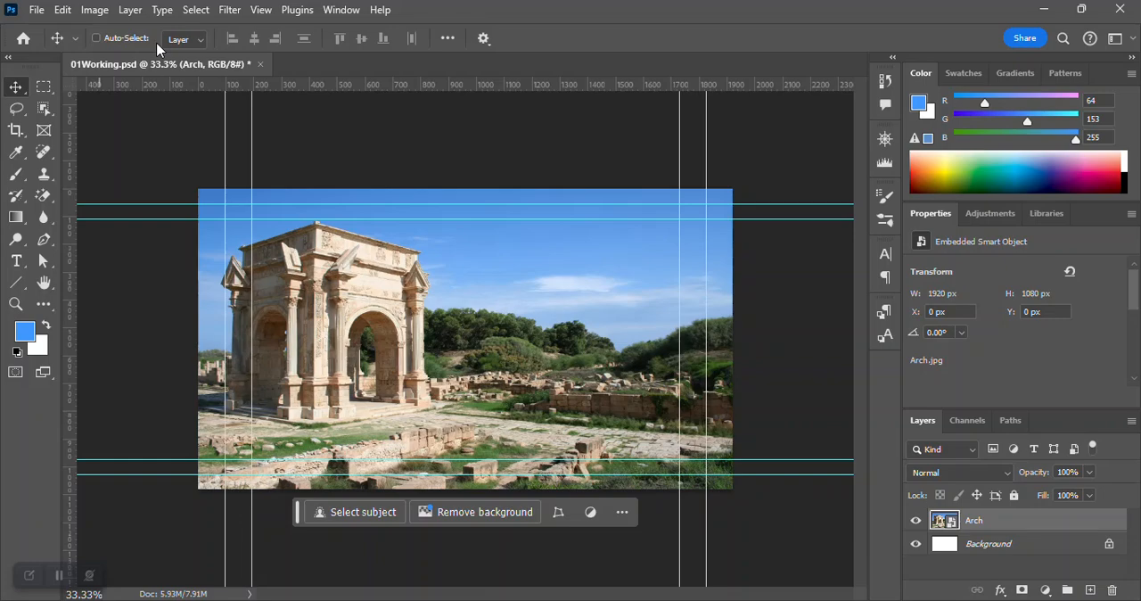
# Look at the Crop tool's options, return to the Move tool and select the Background layer.
pyautogui.click(16, 131)
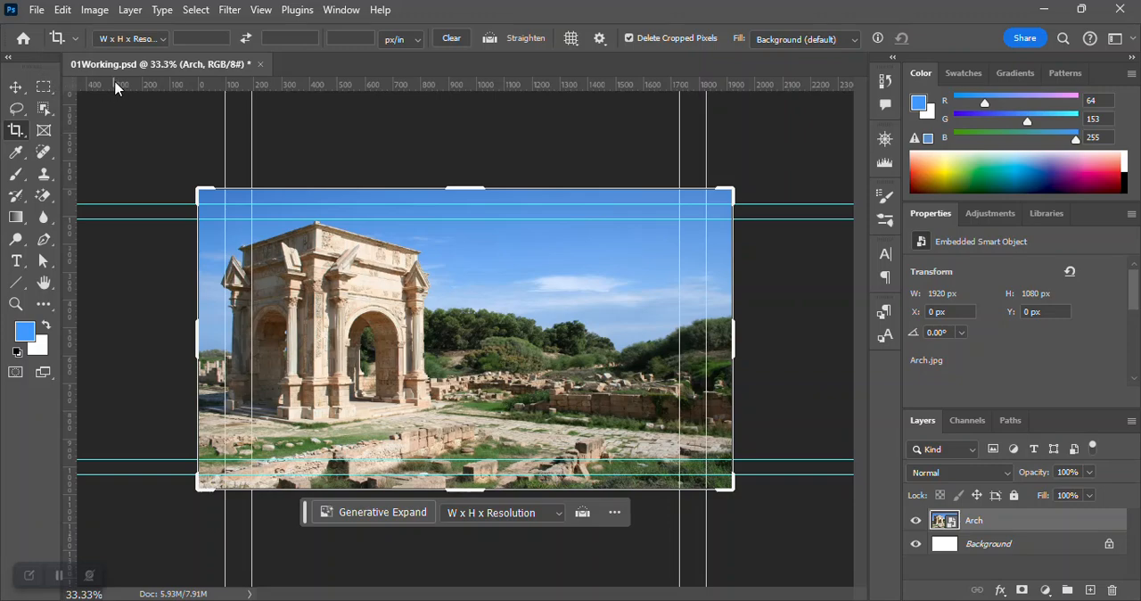
pyautogui.click(26, 88)
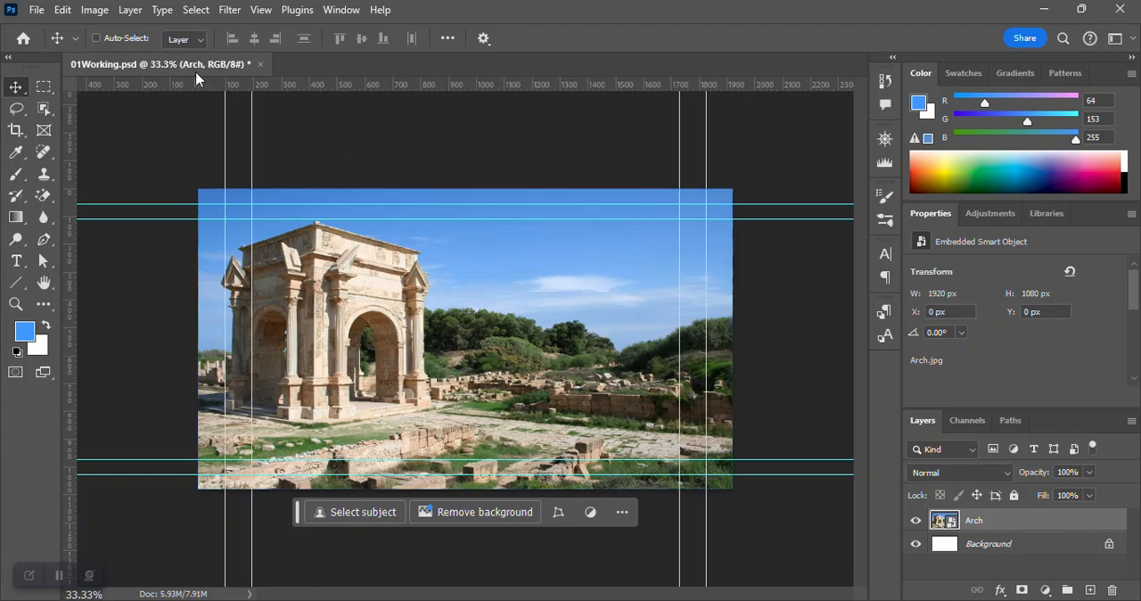
pyautogui.click(984, 547)
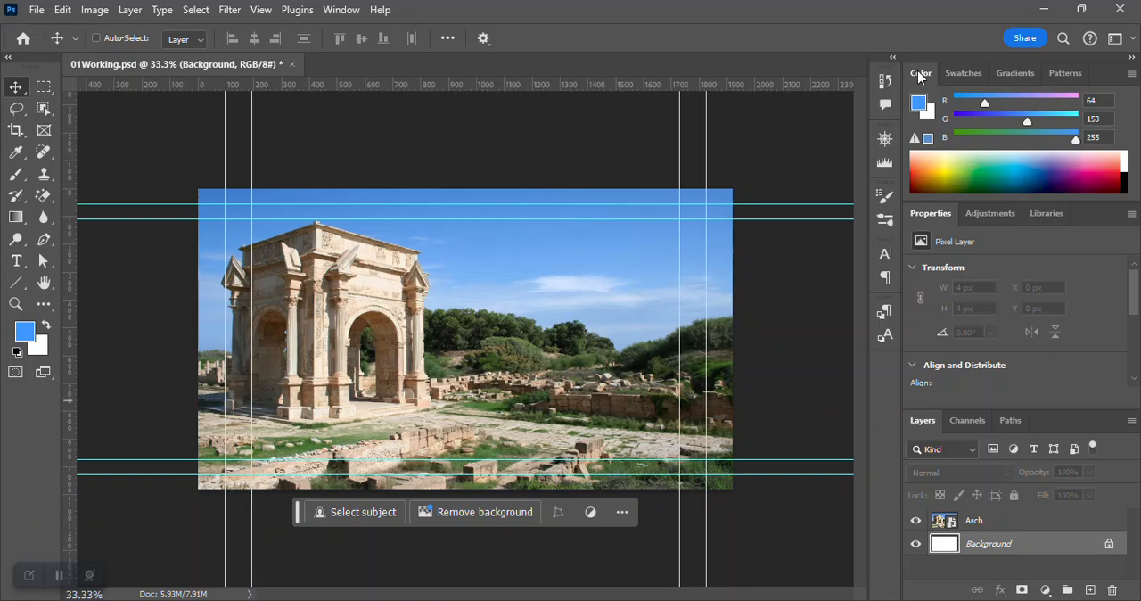
# Look through the Swatches, Gradients and Patterns collections, and return to the Color settings and the layer list.
pyautogui.click(962, 78)
pyautogui.click(1015, 75)
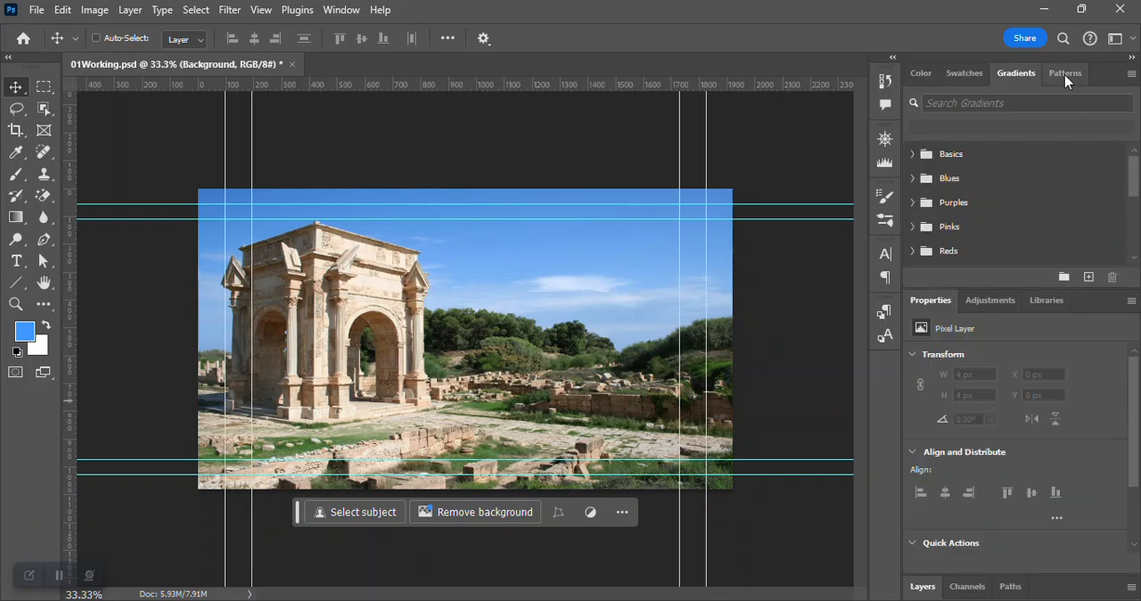
pyautogui.click(1066, 75)
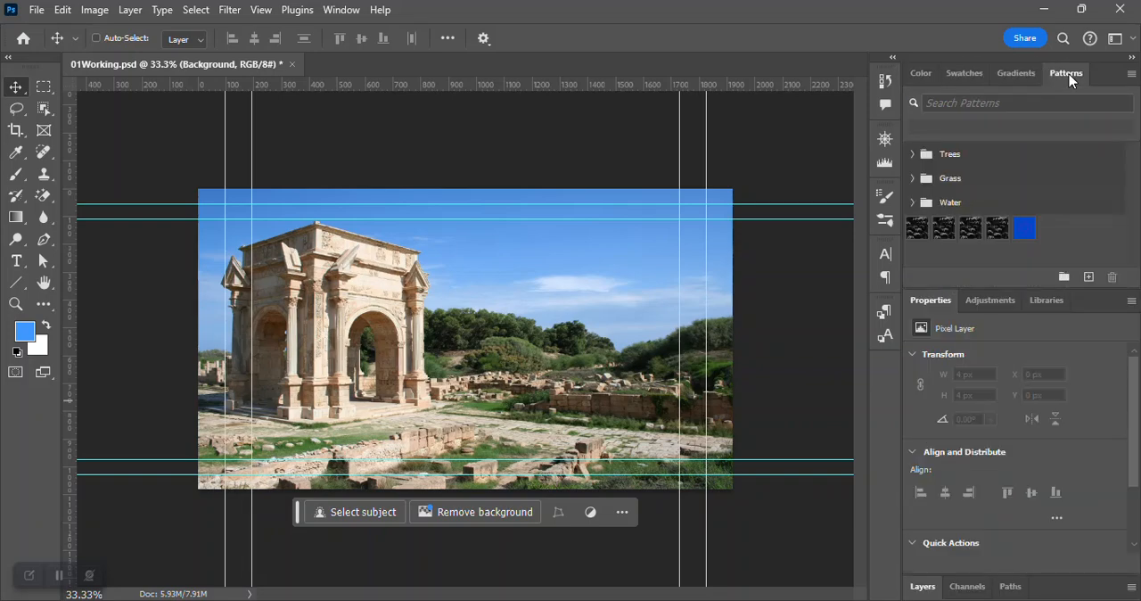
pyautogui.click(920, 74)
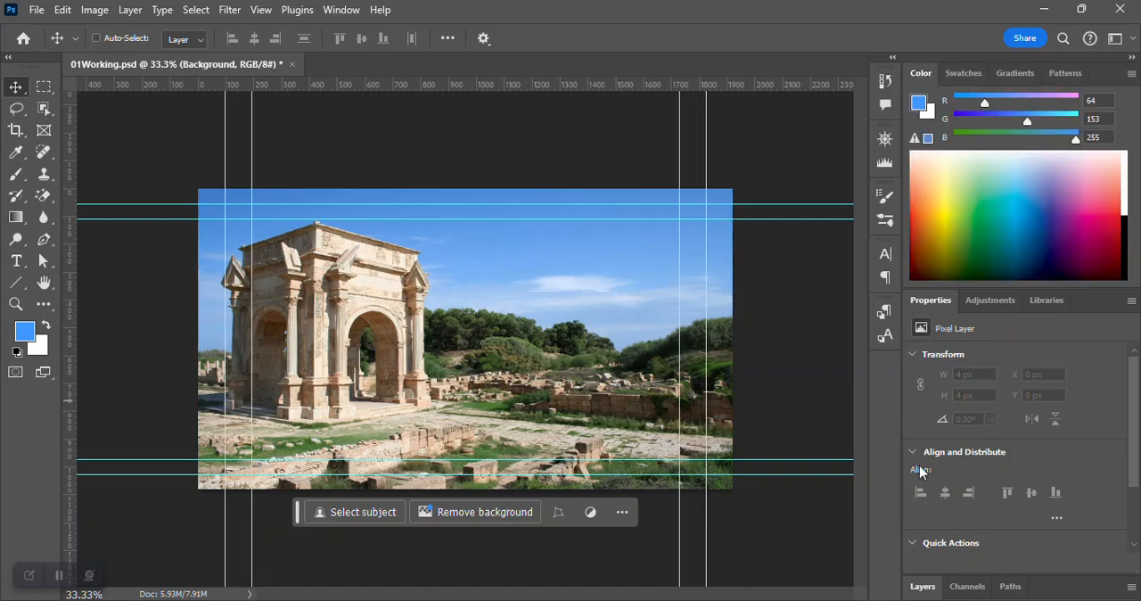
pyautogui.click(925, 587)
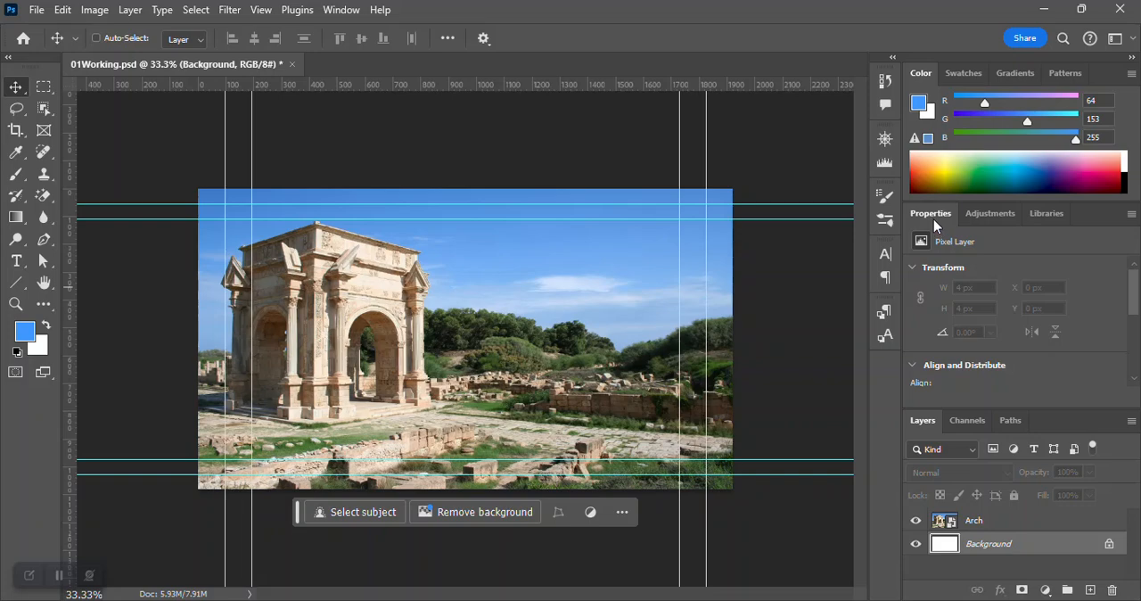
# Look at the Adjustments presets, the color Channels and the Paths, ending with Properties and Layers shown.
pyautogui.click(980, 214)
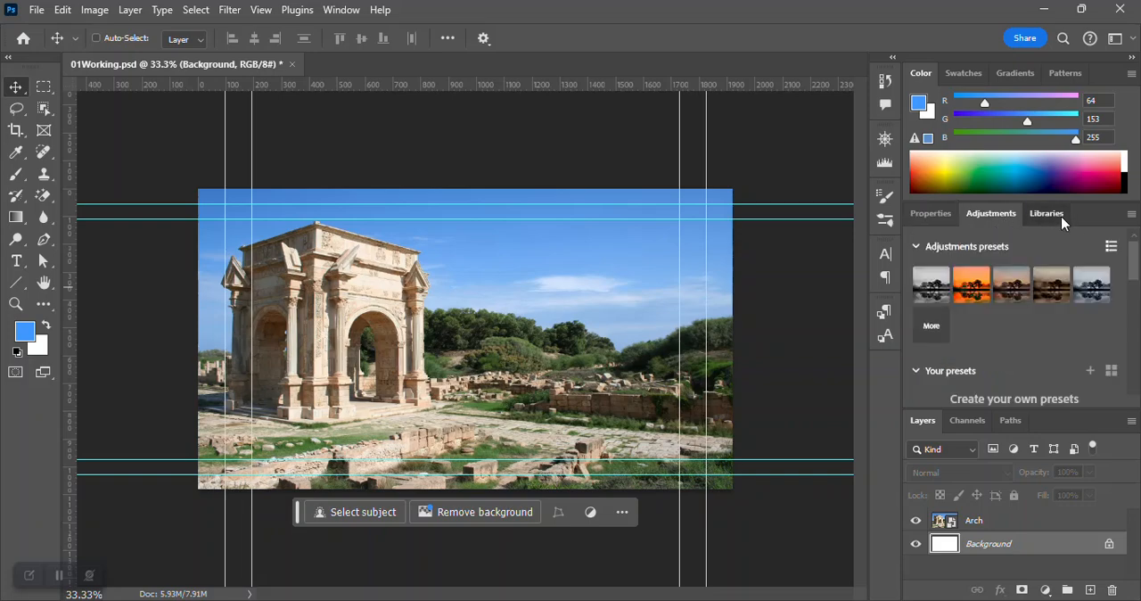
pyautogui.click(934, 215)
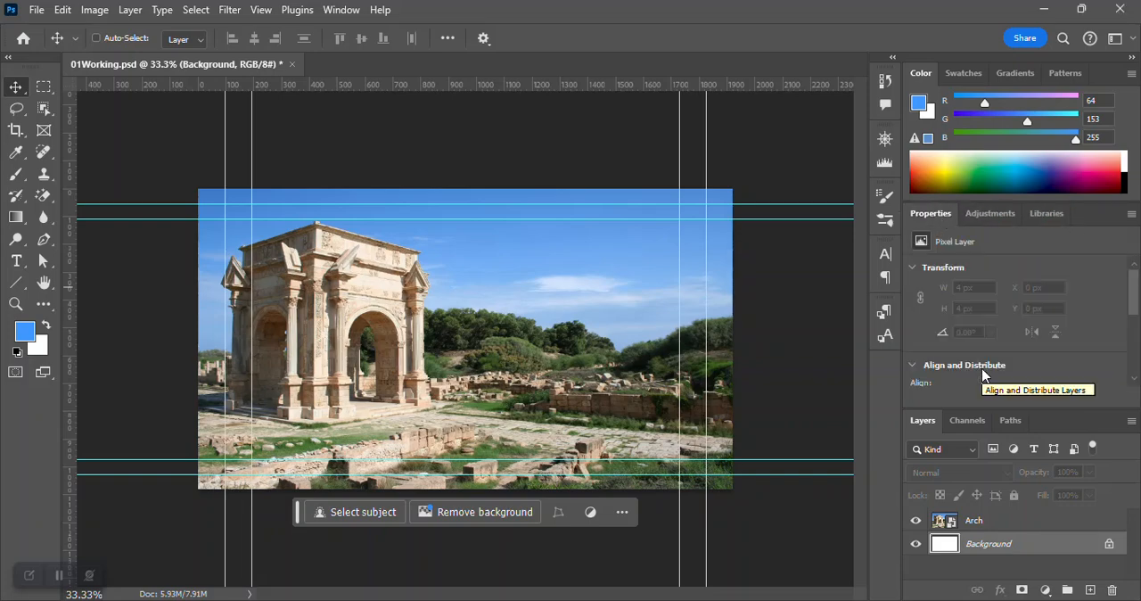
pyautogui.click(961, 420)
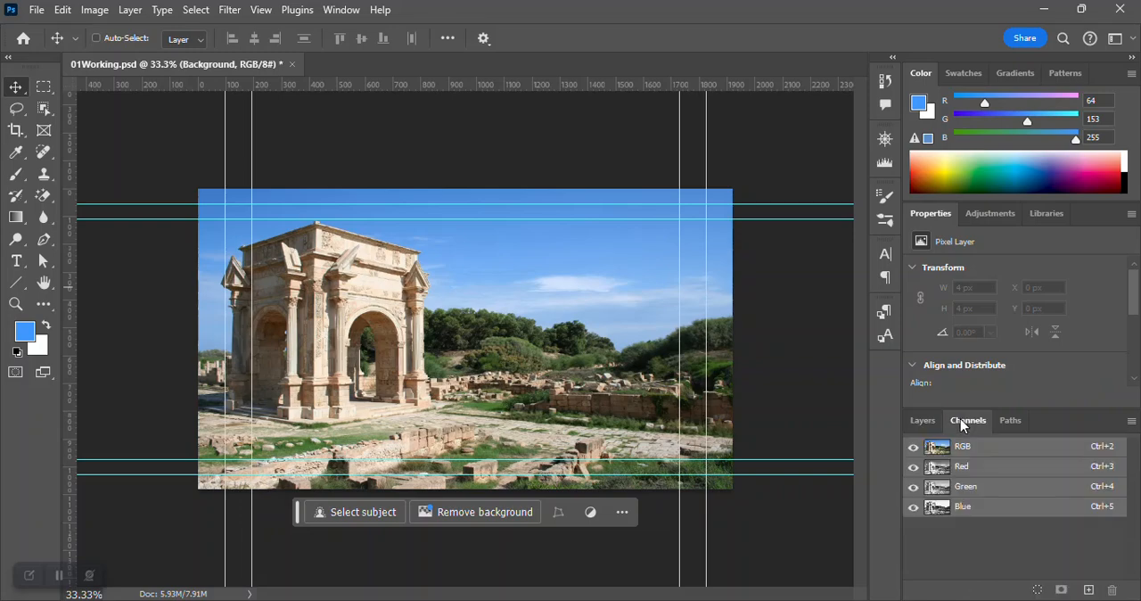
pyautogui.click(1009, 426)
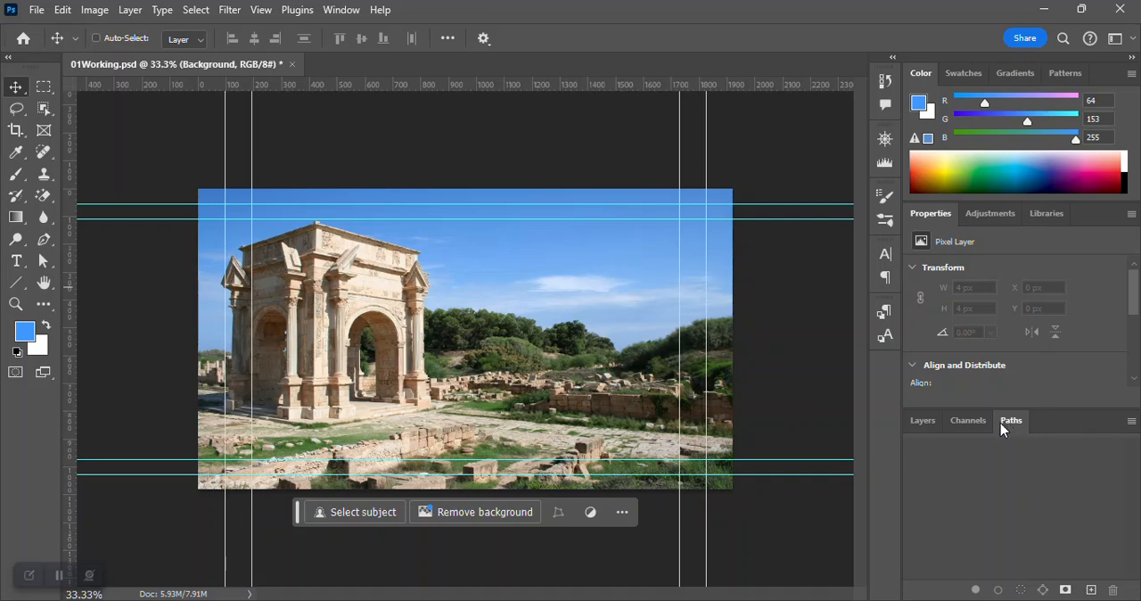
pyautogui.click(931, 424)
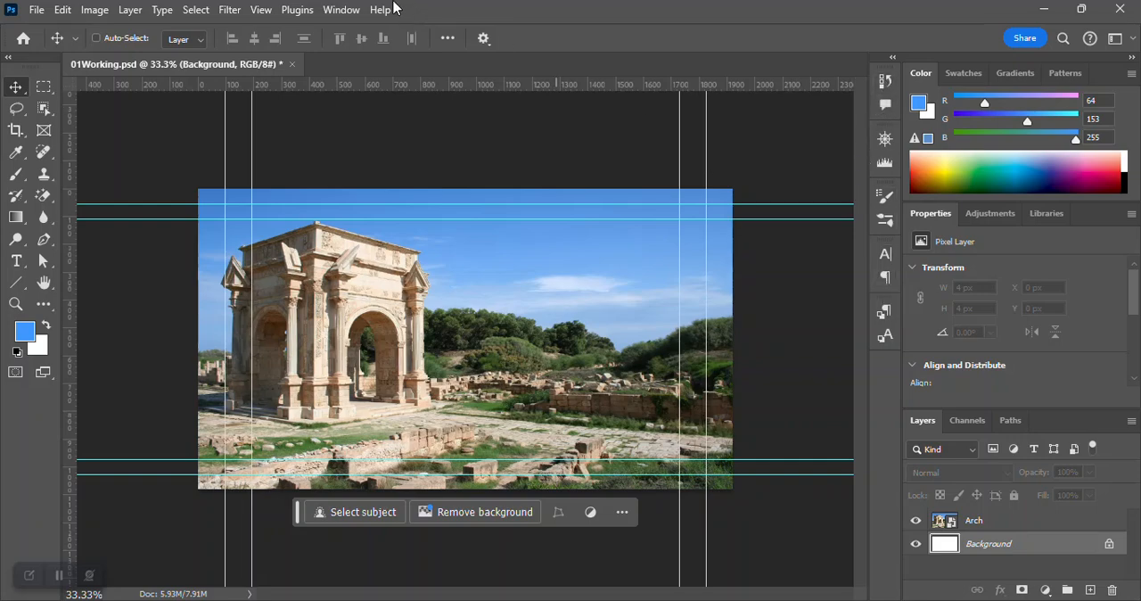
# Add the Glyphs panel to the workspace, and look at the Character settings and the document's History.
pyautogui.click(330, 11)
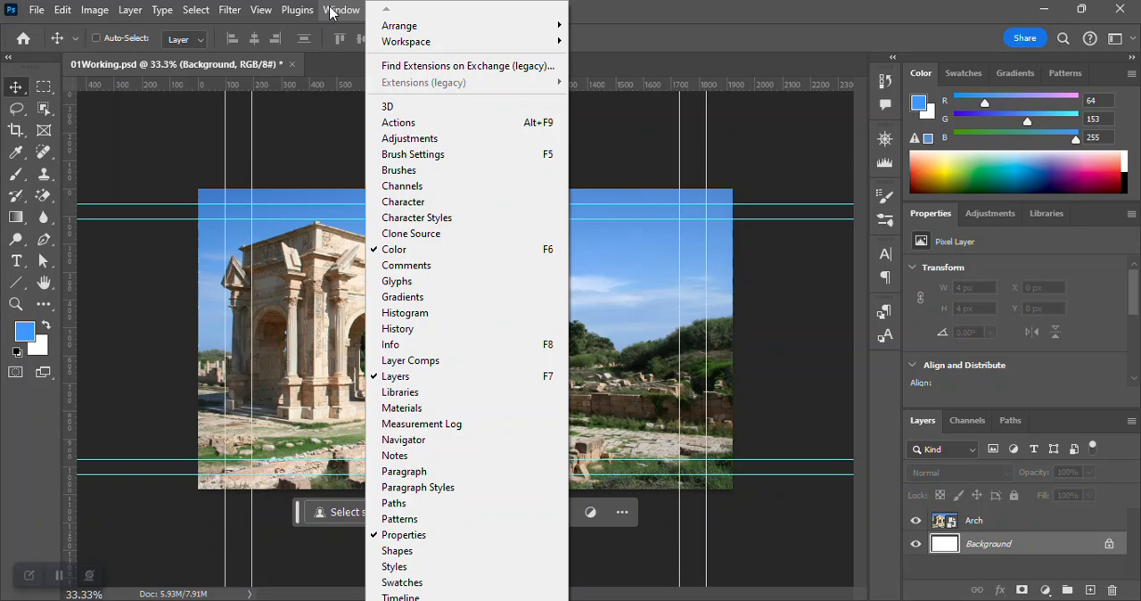
pyautogui.click(433, 281)
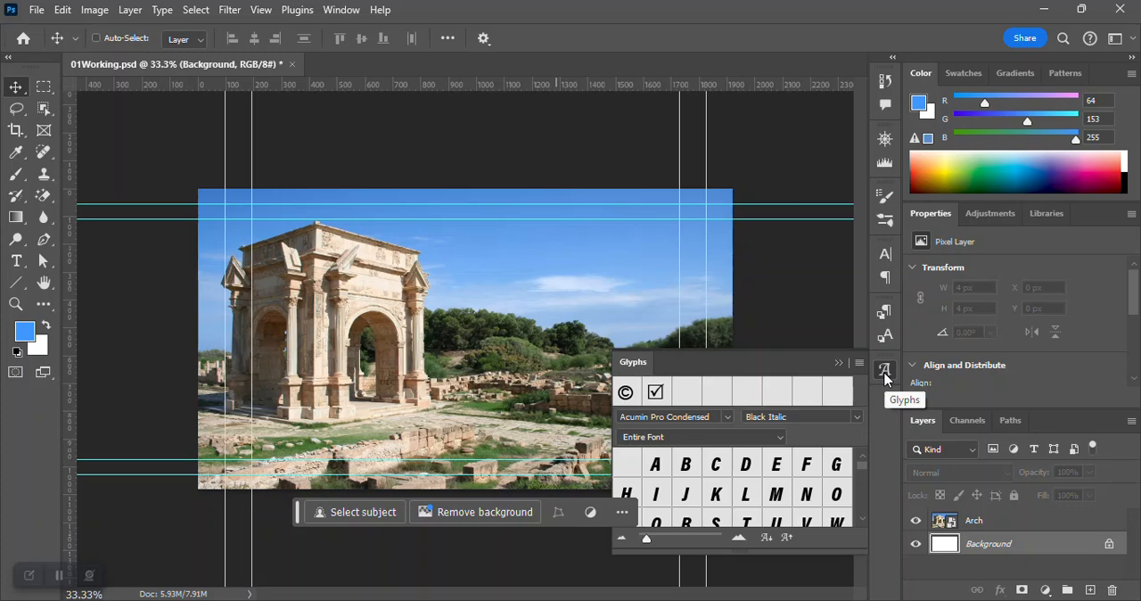
pyautogui.click(885, 255)
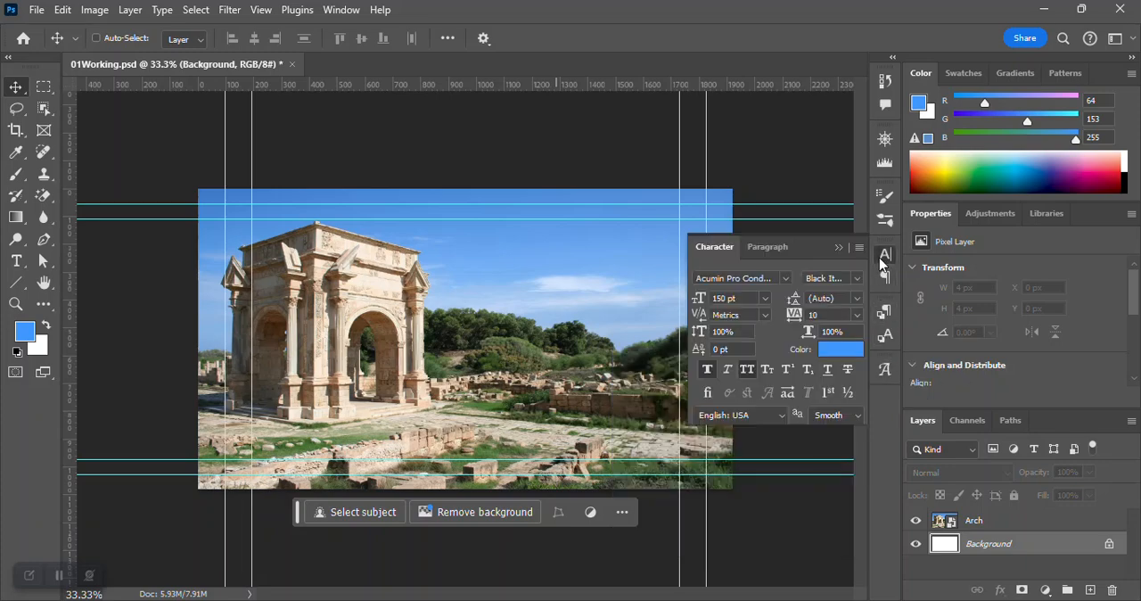
pyautogui.click(885, 81)
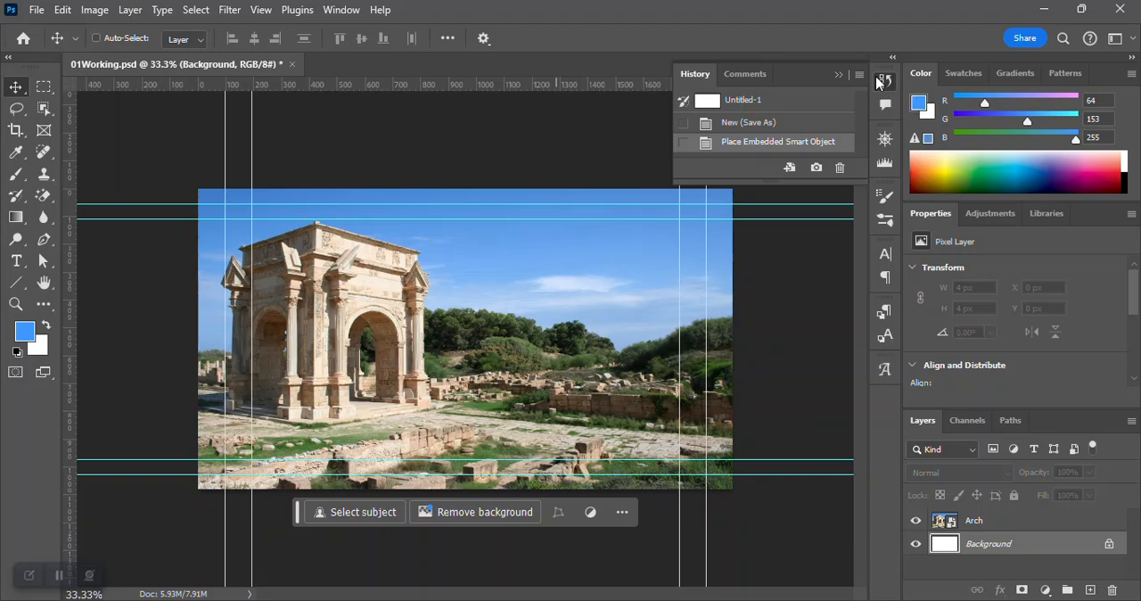
pyautogui.click(881, 80)
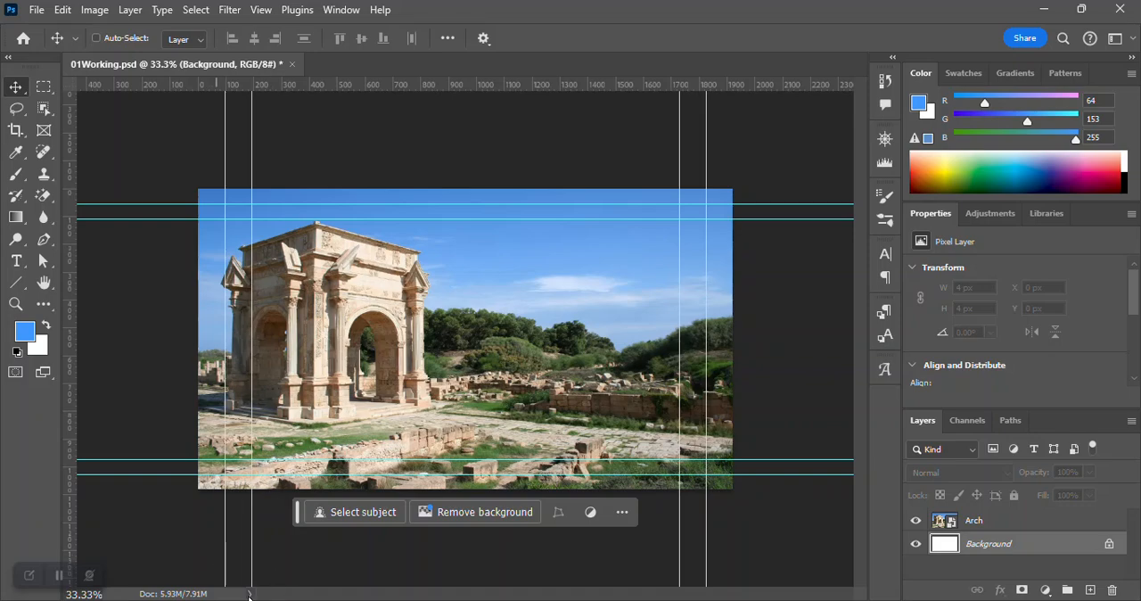
# Review which kinds of document information the status bar can display, keeping Document Sizes.
pyautogui.click(249, 594)
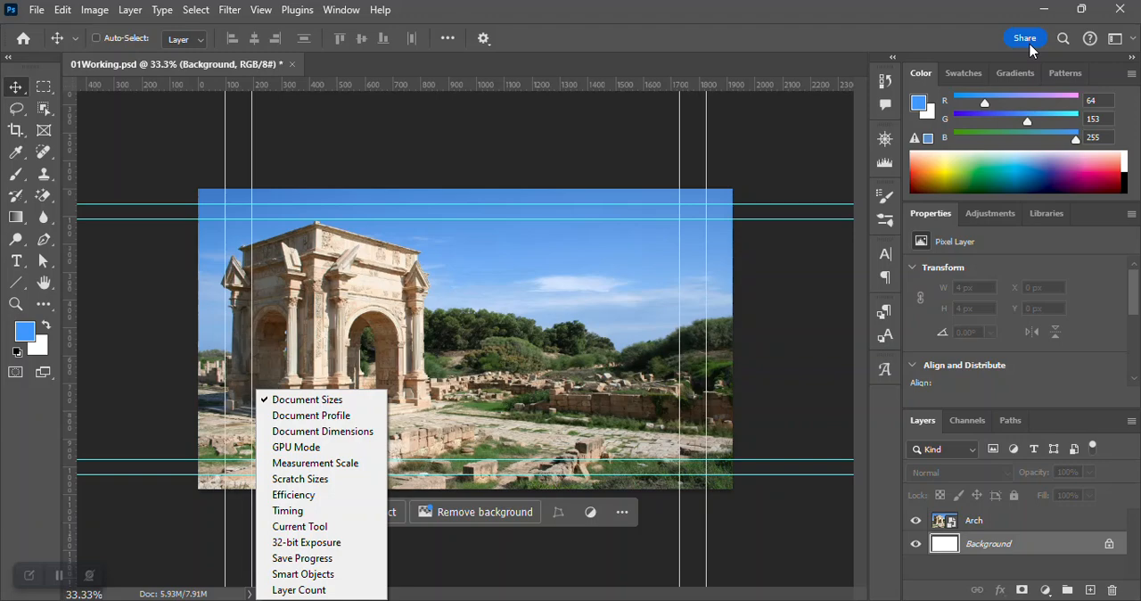
pyautogui.press('Escape')
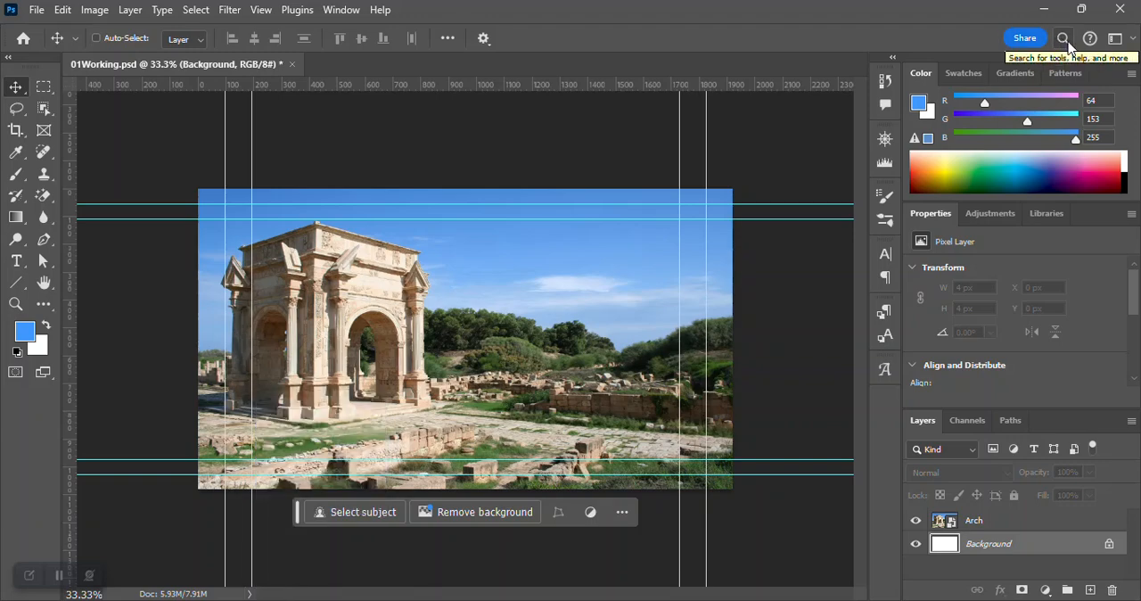
# Look at the Discover help search and the starter tutorials, and review the list of available workspaces.
pyautogui.click(1062, 38)
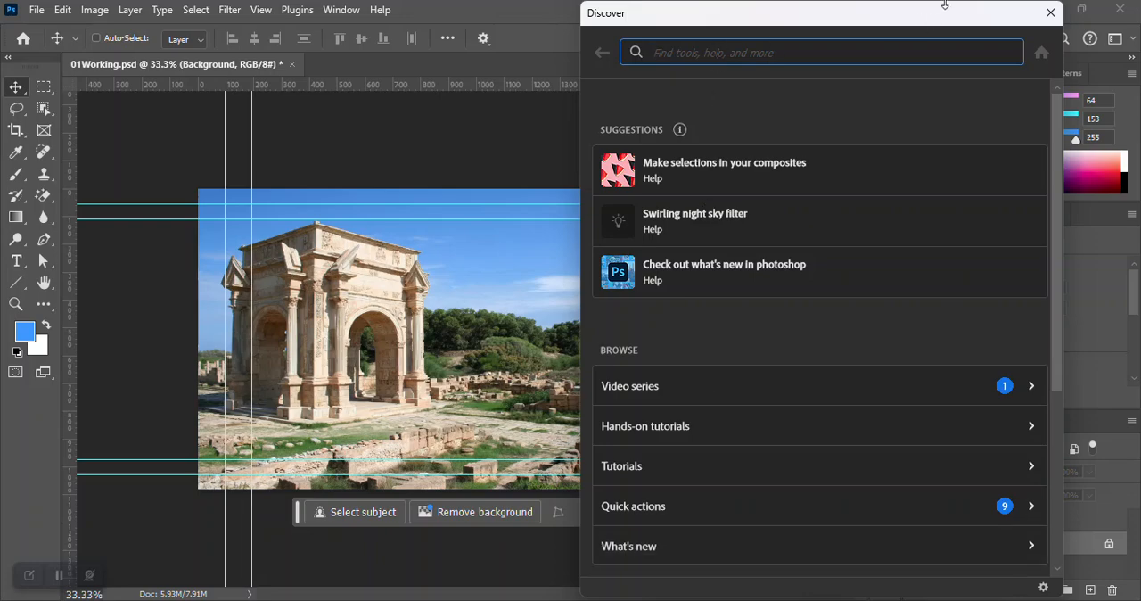
pyautogui.click(1049, 14)
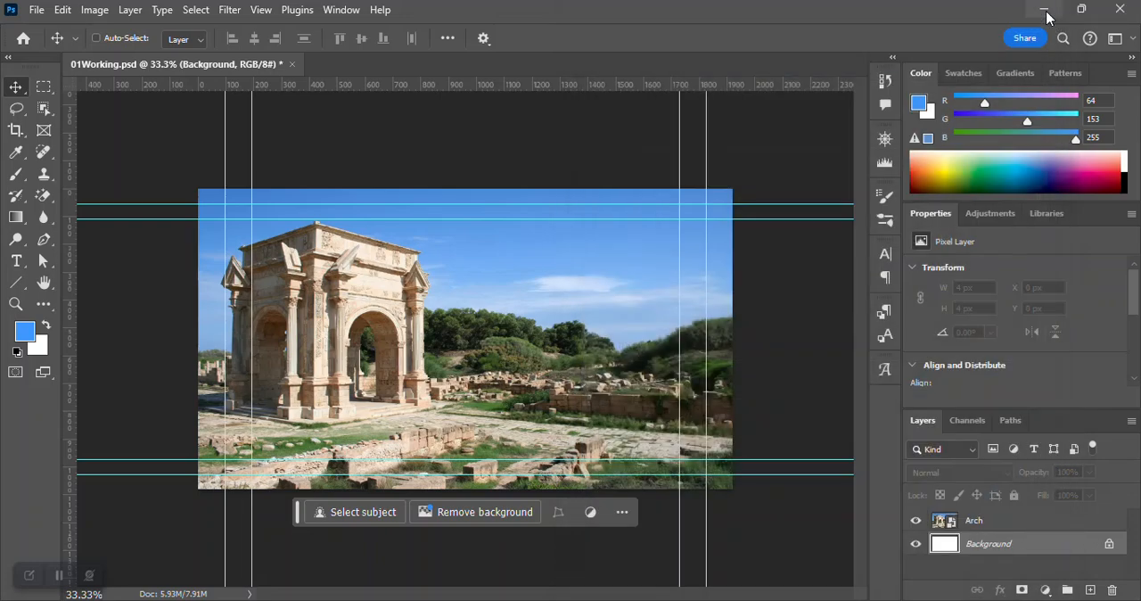
pyautogui.click(1088, 40)
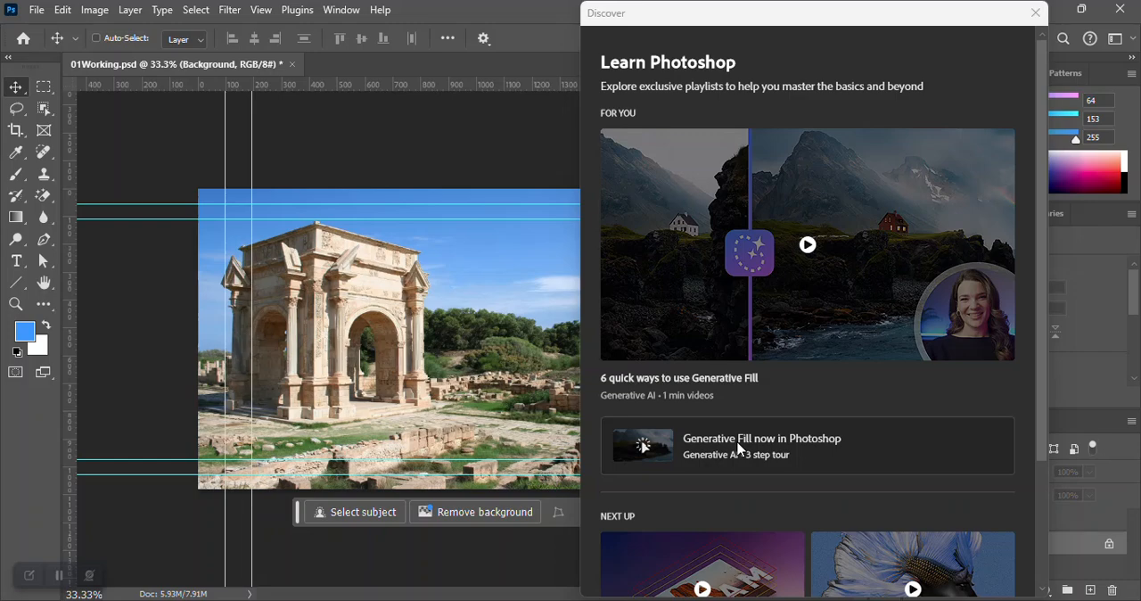
pyautogui.click(1034, 14)
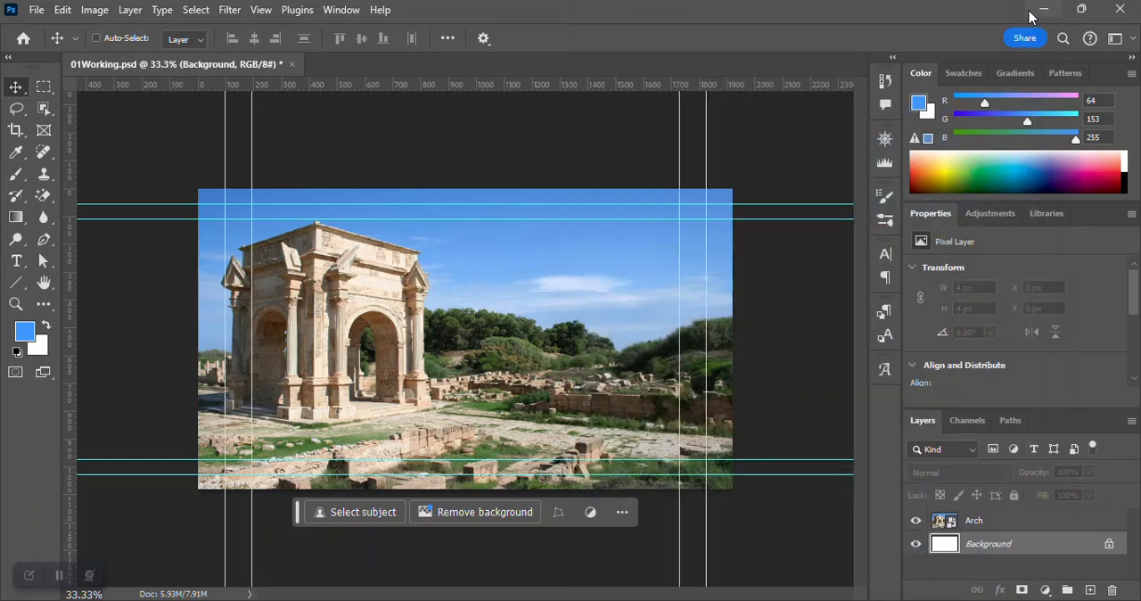
pyautogui.click(1132, 40)
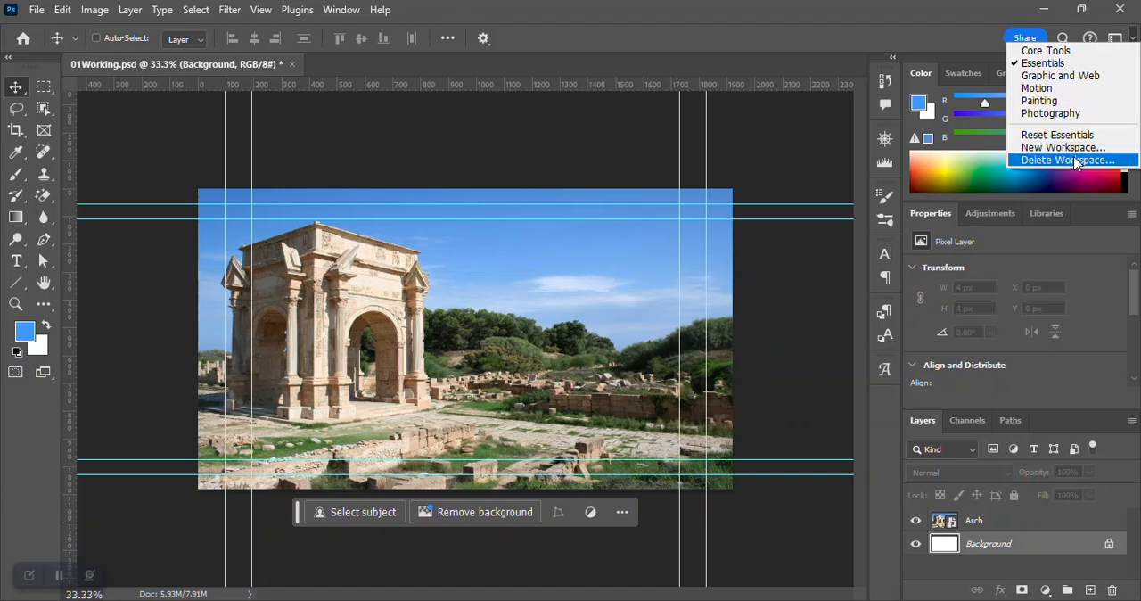
pyautogui.click(837, 15)
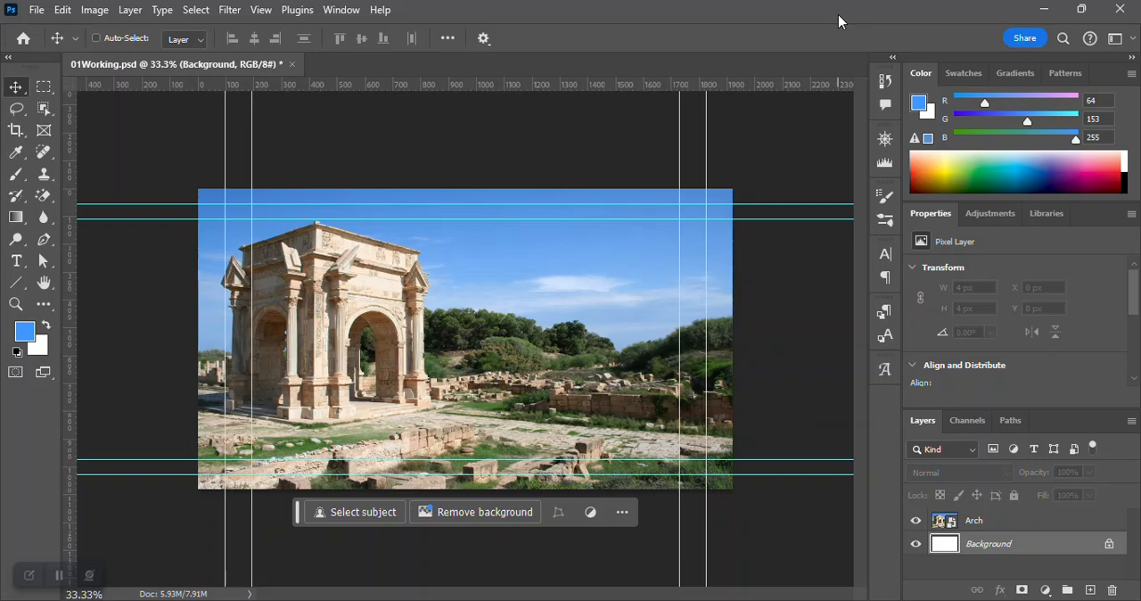
# Zoom out on the image to 25% and back in to 50% with the Zoom tool.
pyautogui.press('z')
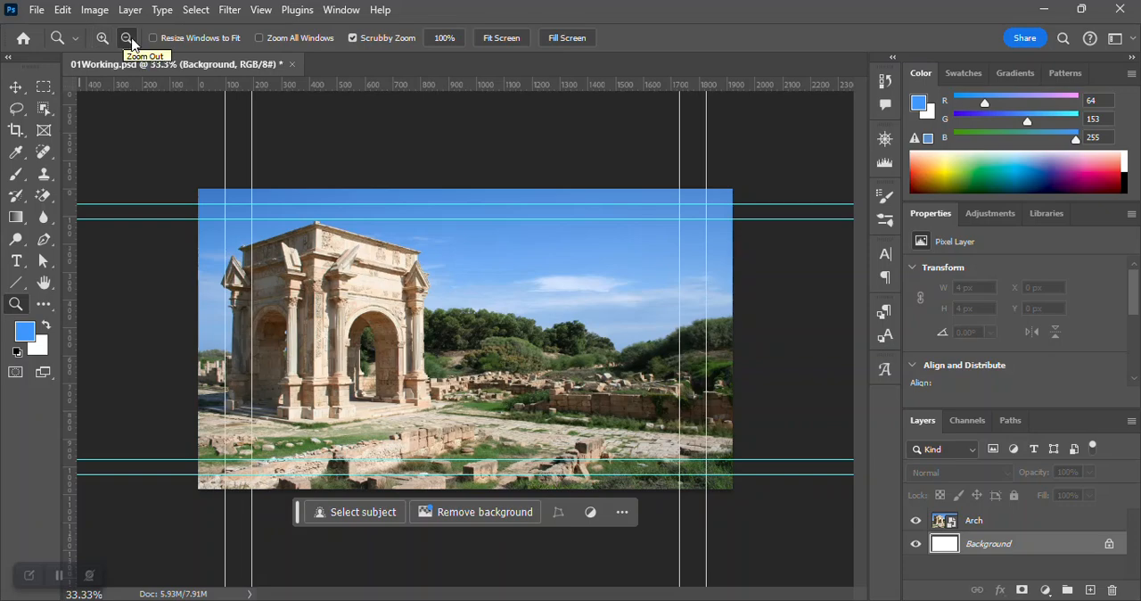
pyautogui.click(482, 310)
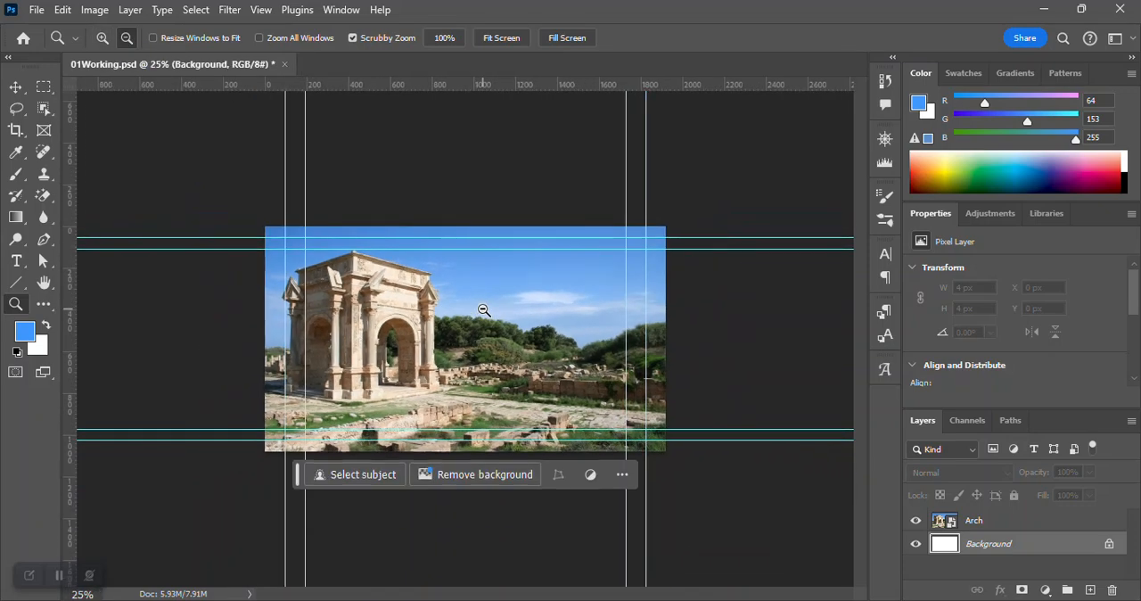
pyautogui.click(102, 39)
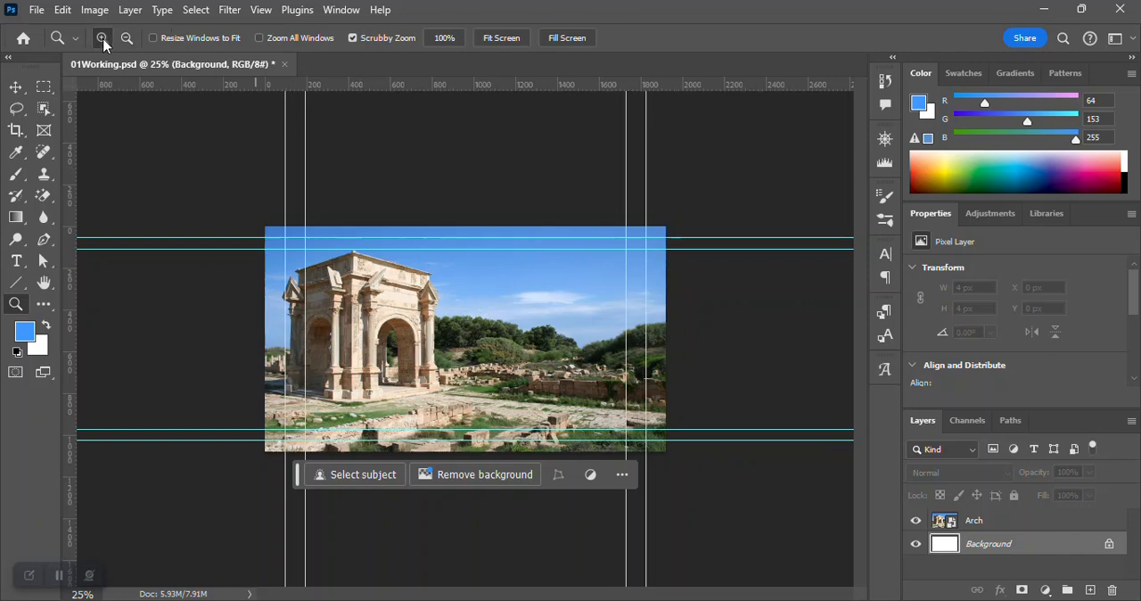
pyautogui.click(503, 352)
pyautogui.click(502, 352)
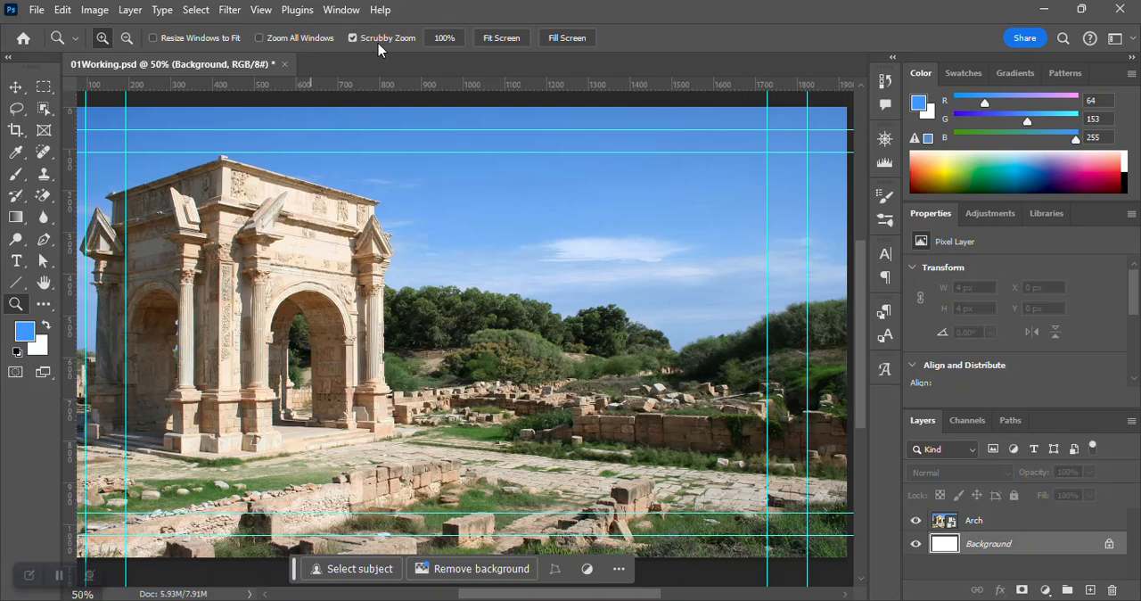
# Compare the image at 100%, fitted on the screen and filling the screen.
pyautogui.click(445, 38)
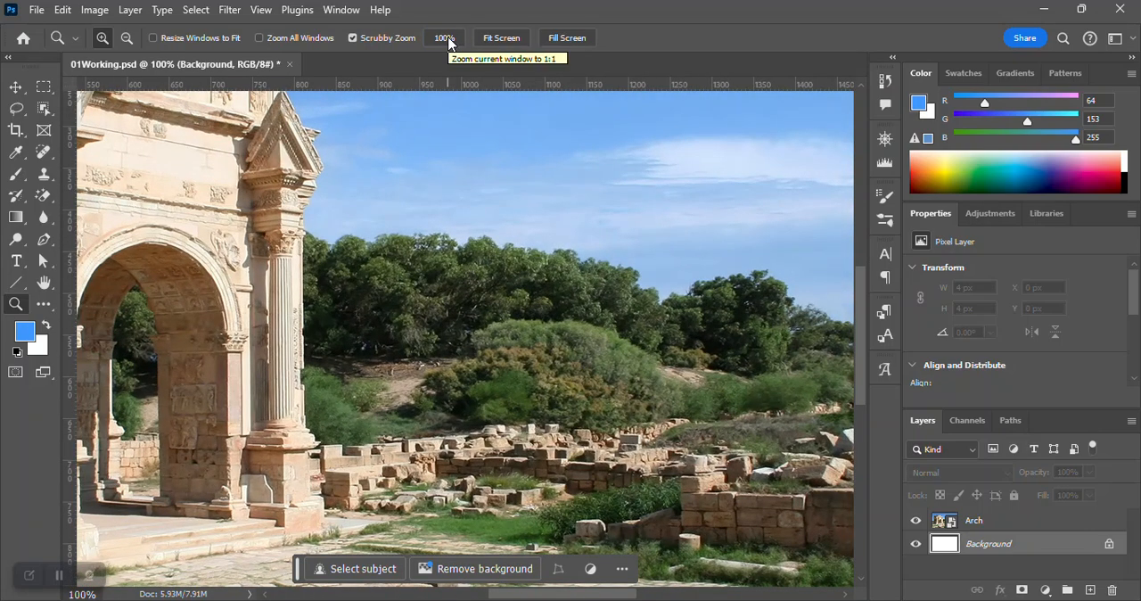
pyautogui.click(495, 38)
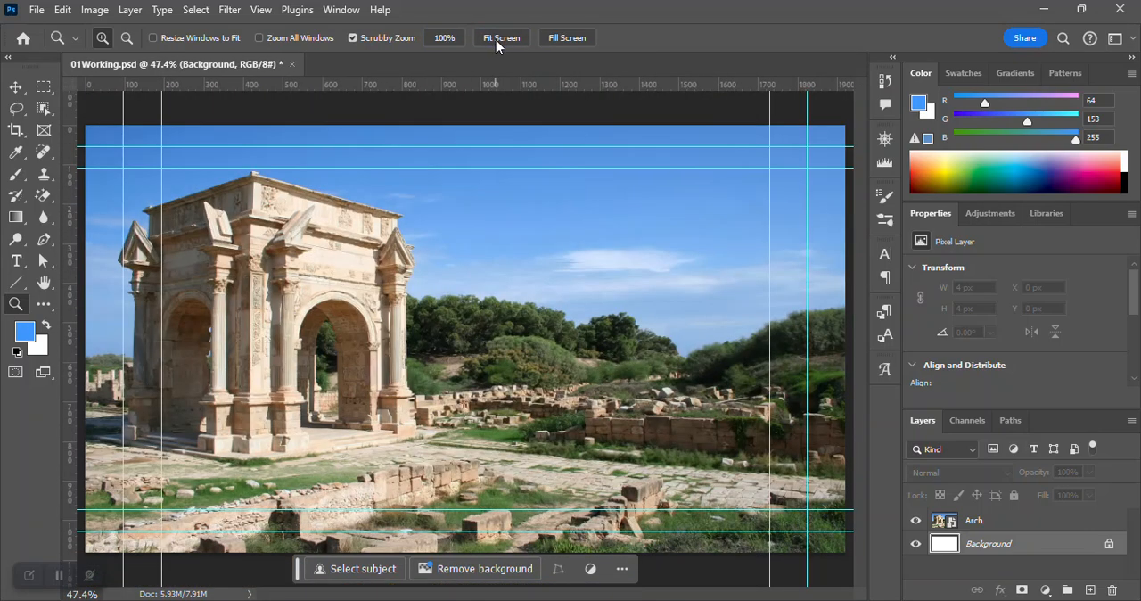
pyautogui.click(575, 39)
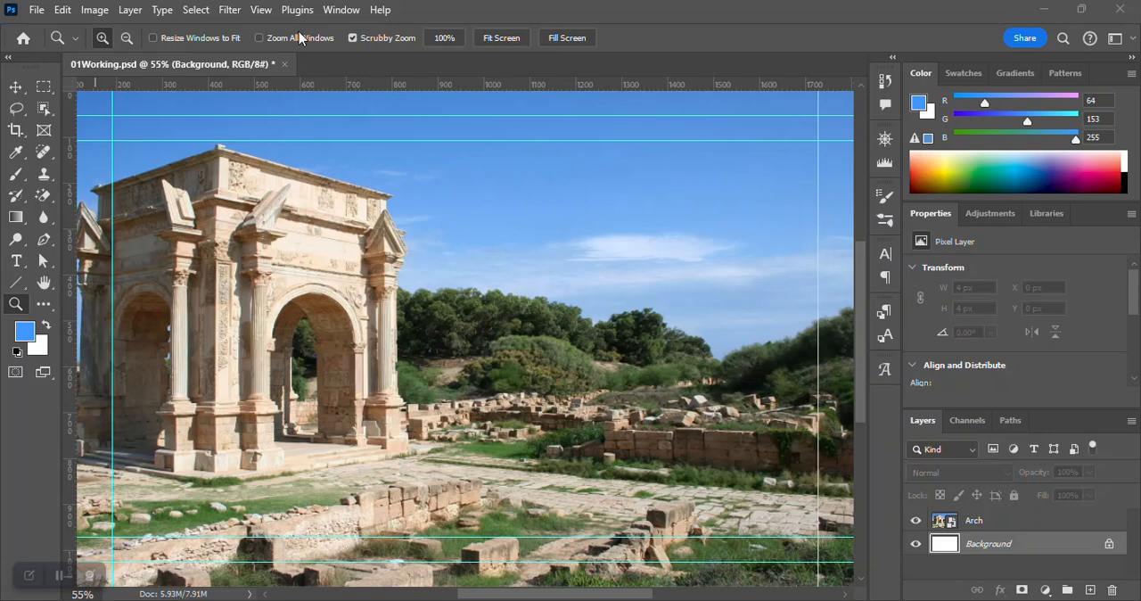
# View the image at 100% and then at its actual size.
pyautogui.click(261, 12)
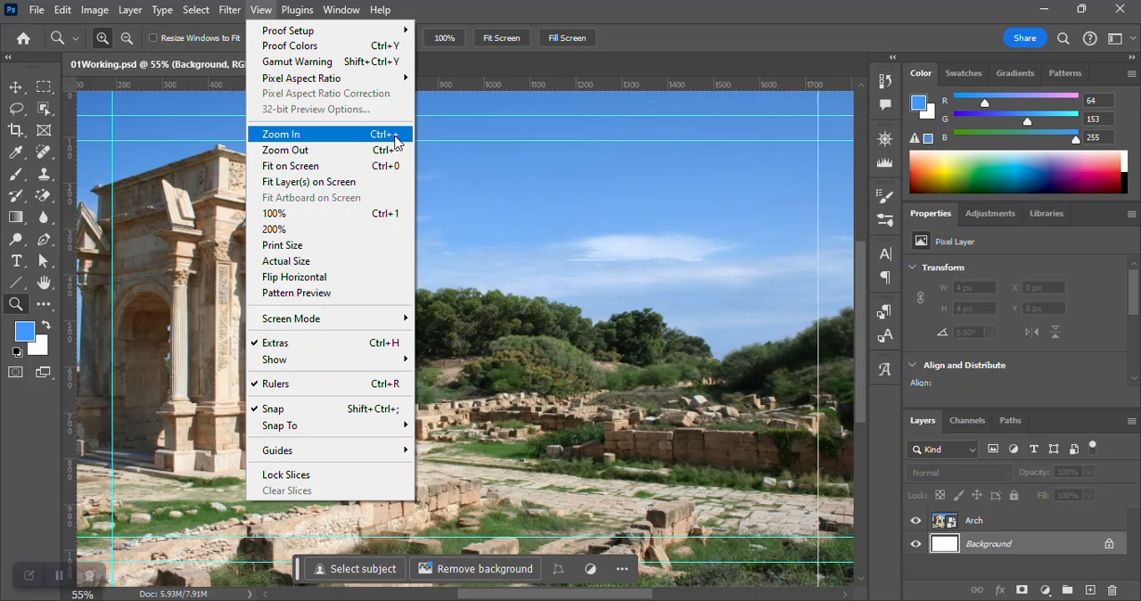
pyautogui.click(338, 218)
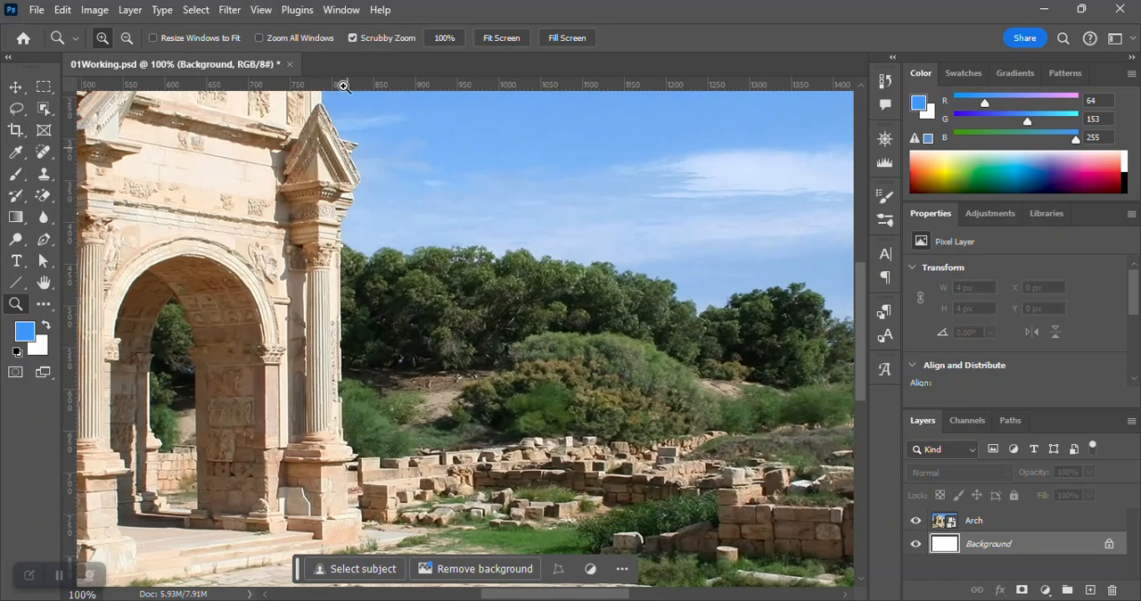
pyautogui.click(265, 11)
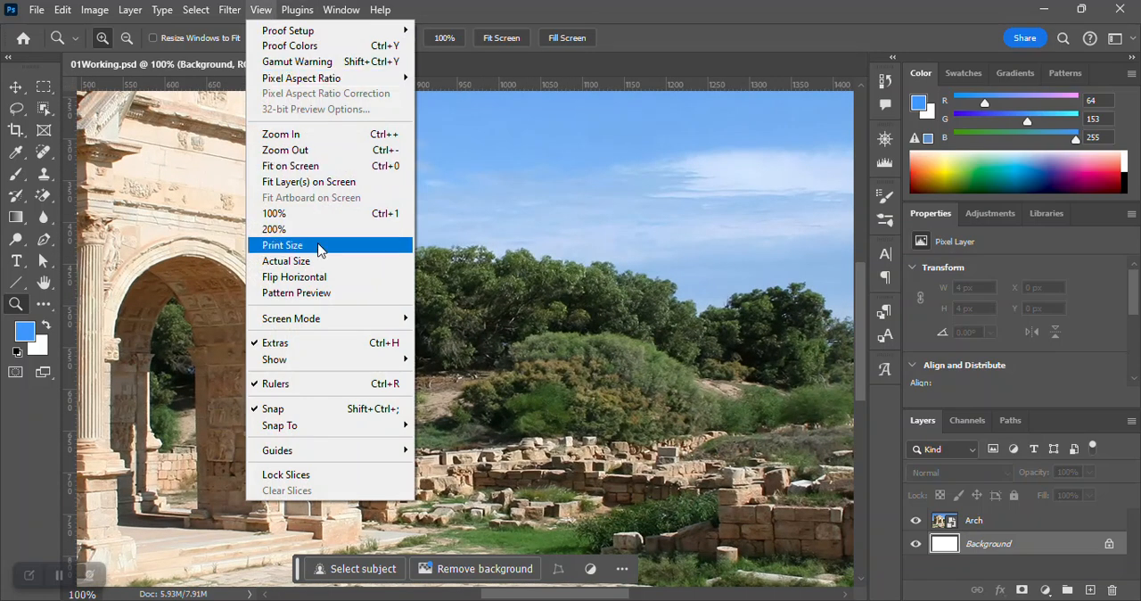
pyautogui.click(317, 261)
pyautogui.click(264, 11)
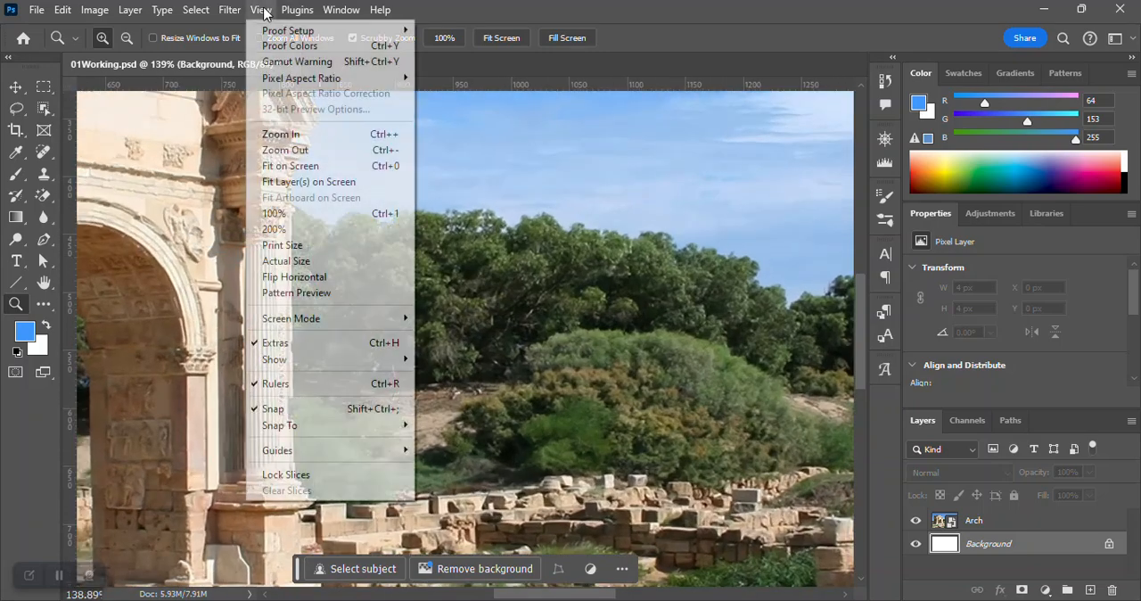
pyautogui.click(849, 7)
pyautogui.click(509, 37)
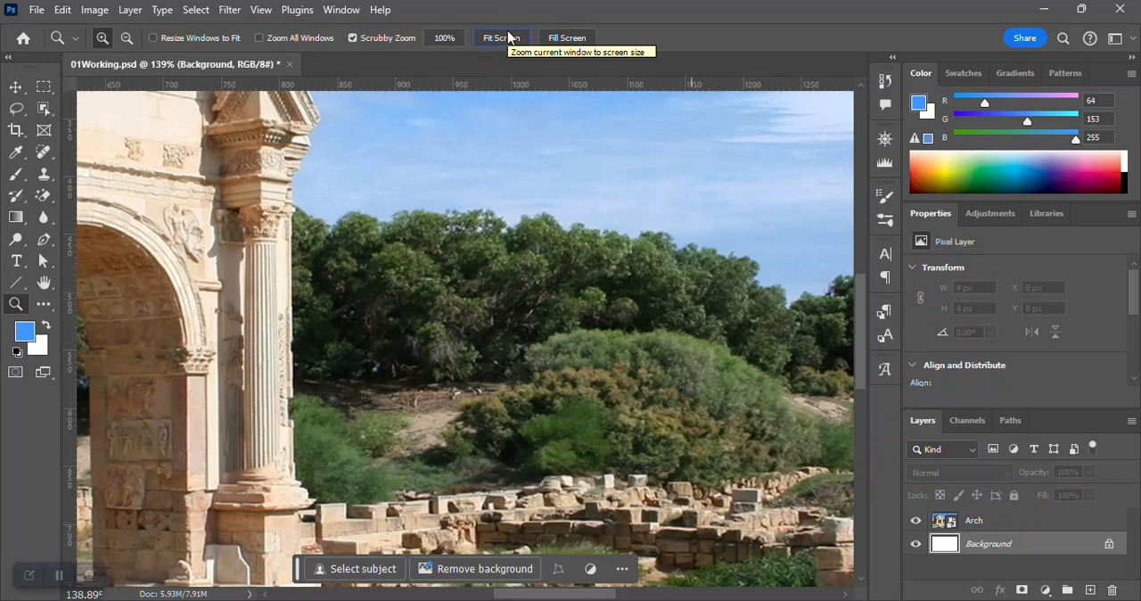
# Zoom the image out to 33.33% with the Navigator, and collapse the Navigator.
pyautogui.click(348, 17)
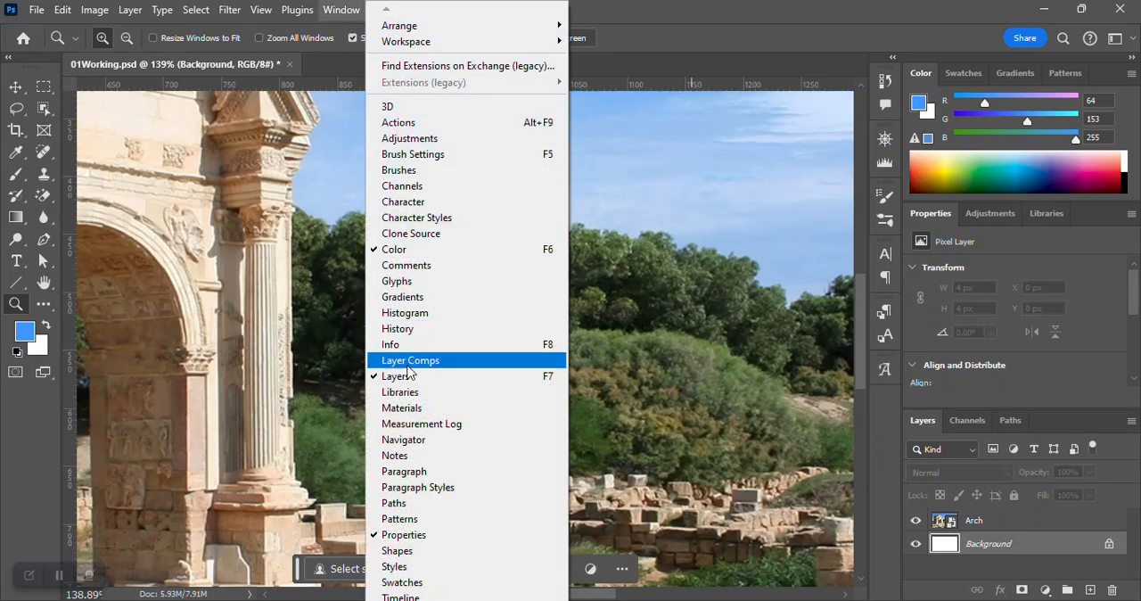
pyautogui.click(403, 439)
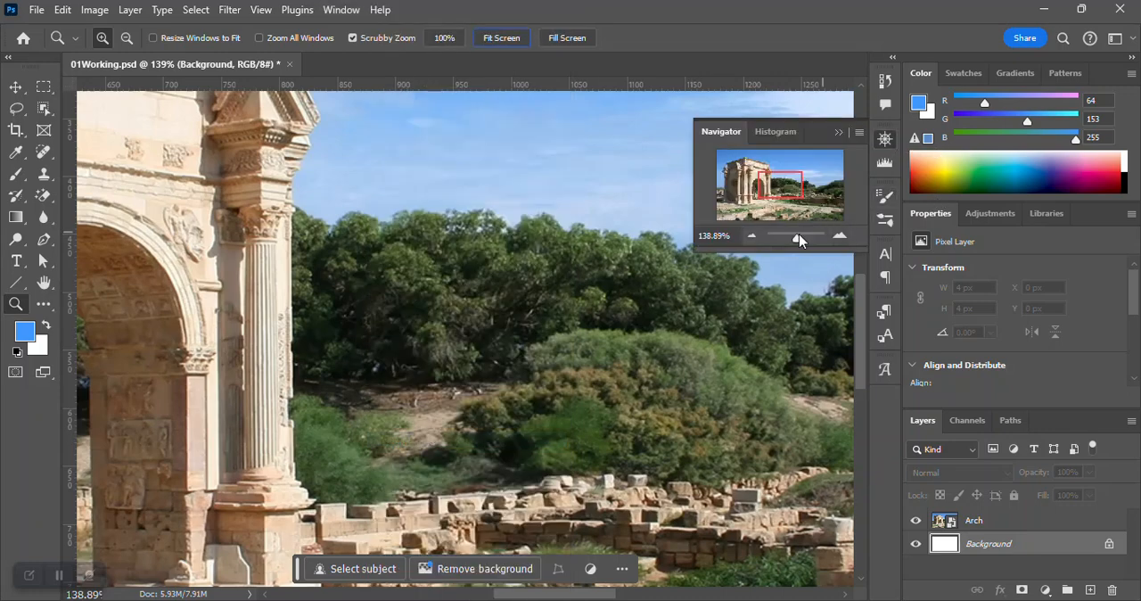
pyautogui.click(751, 237)
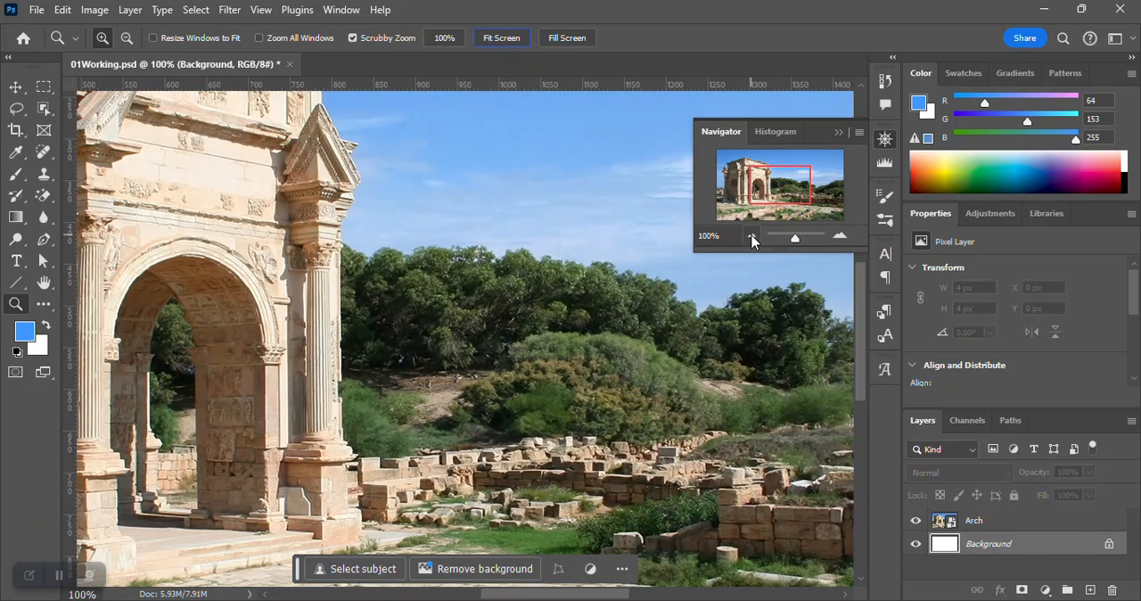
pyautogui.click(751, 237)
pyautogui.click(751, 237)
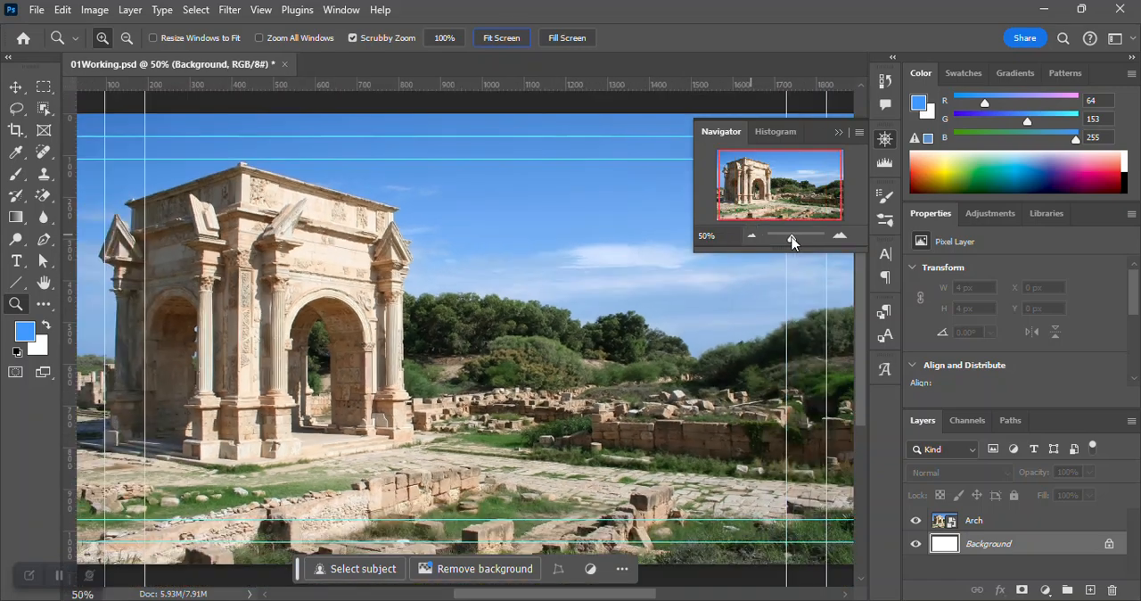
pyautogui.click(751, 237)
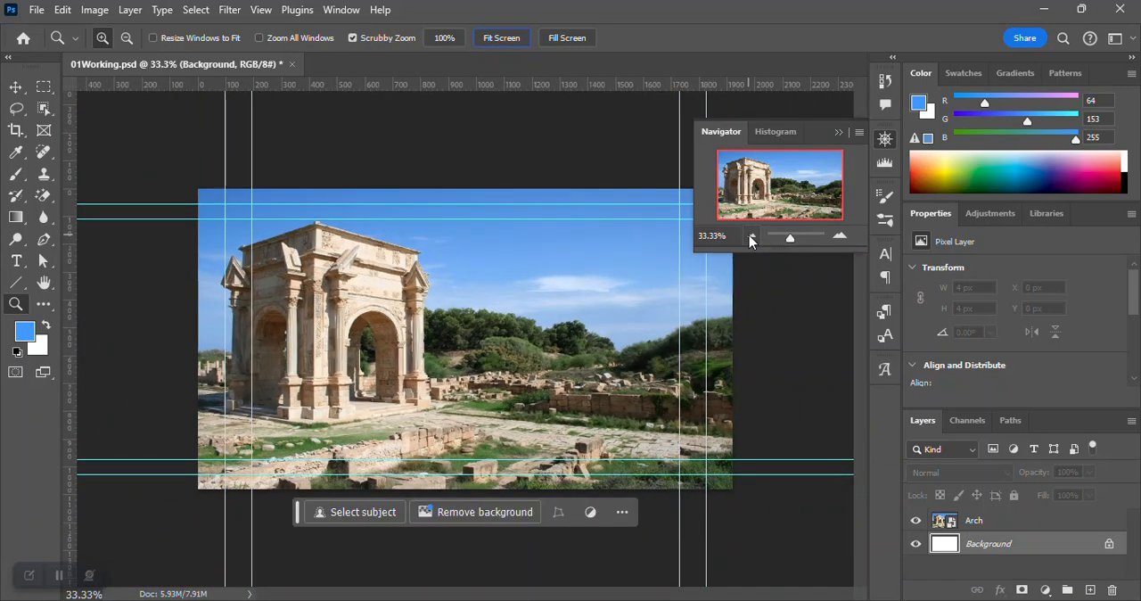
pyautogui.click(884, 142)
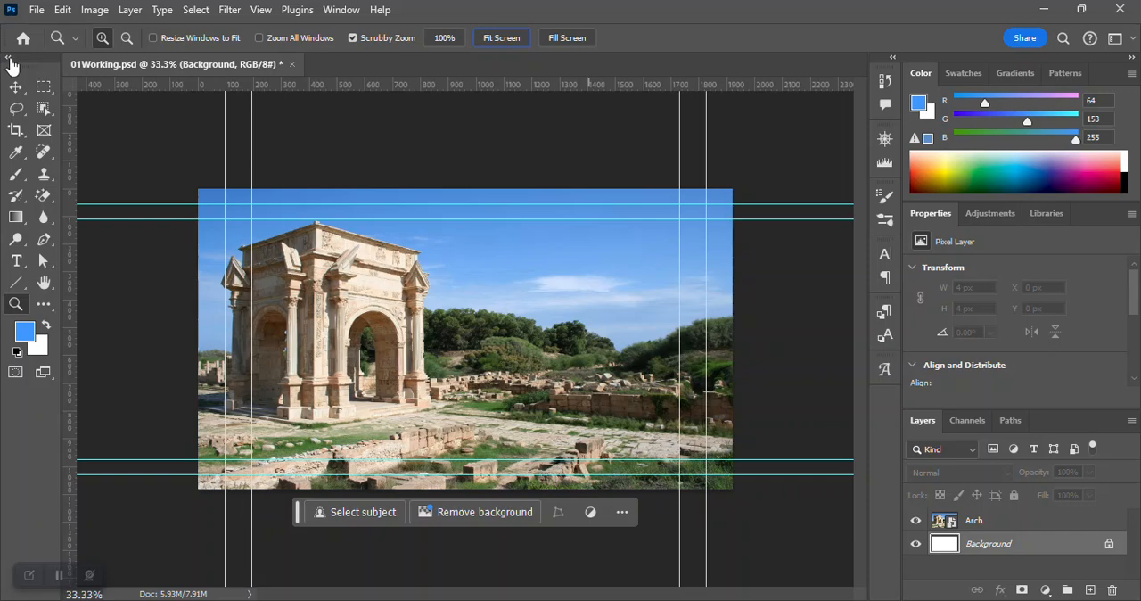
# Switch the tool palette to a single column and back to two columns.
pyautogui.click(11, 62)
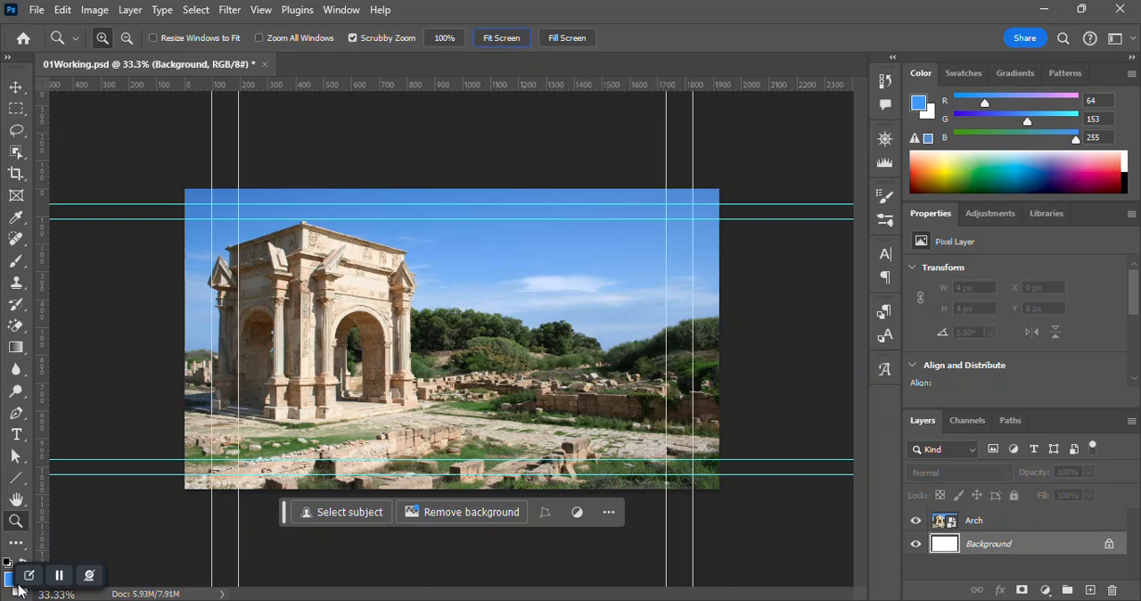
pyautogui.click(8, 60)
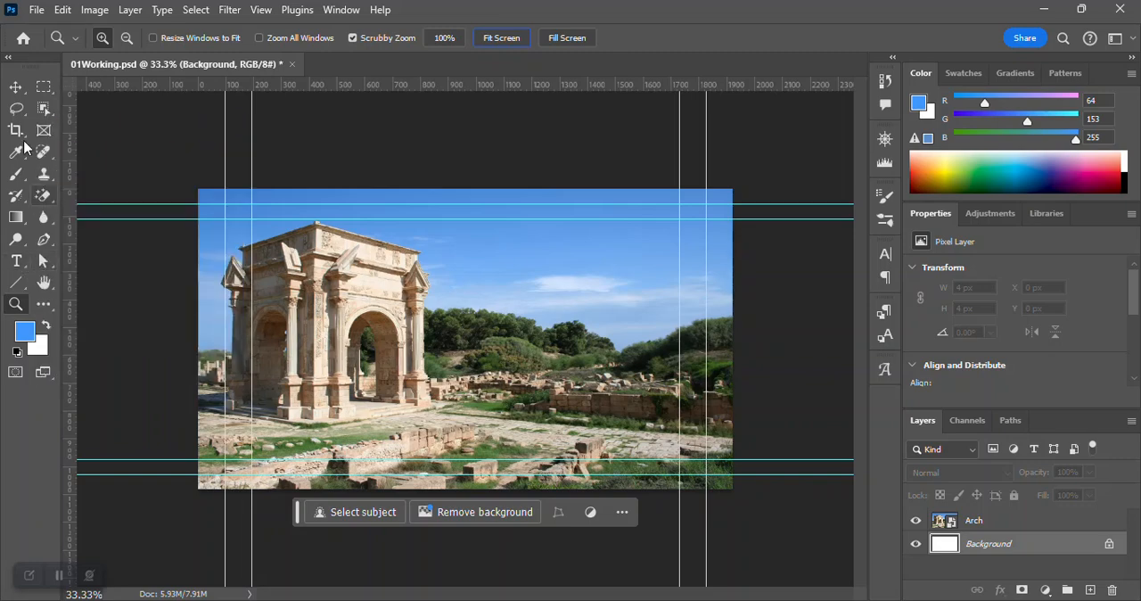
# Select the Magic Wand tool from the Object Selection tool group.
pyautogui.moveTo(15, 116)
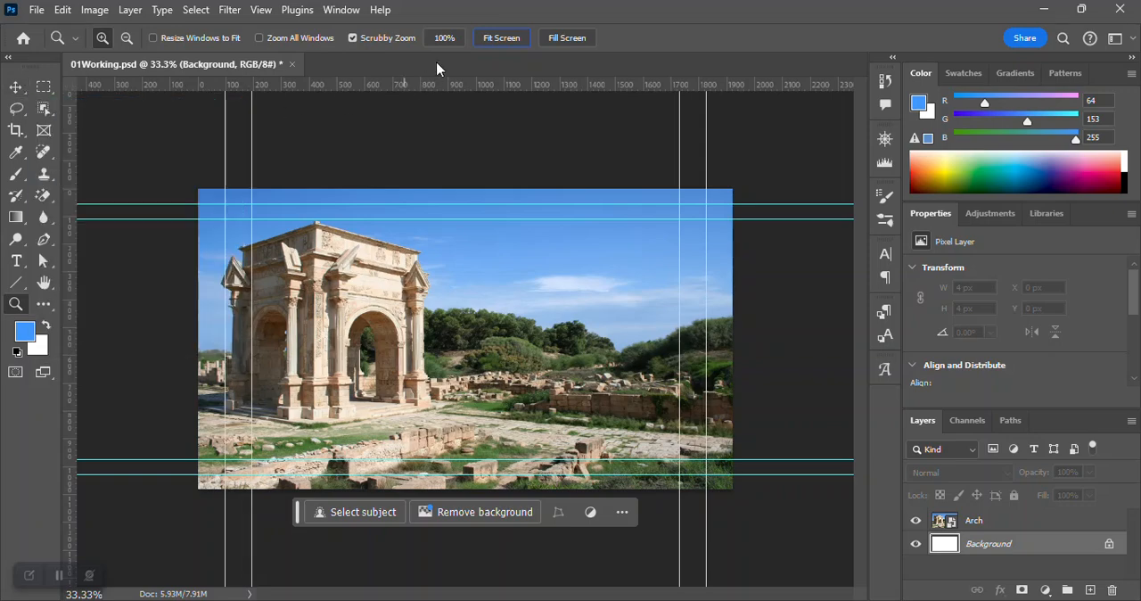
pyautogui.click(52, 112)
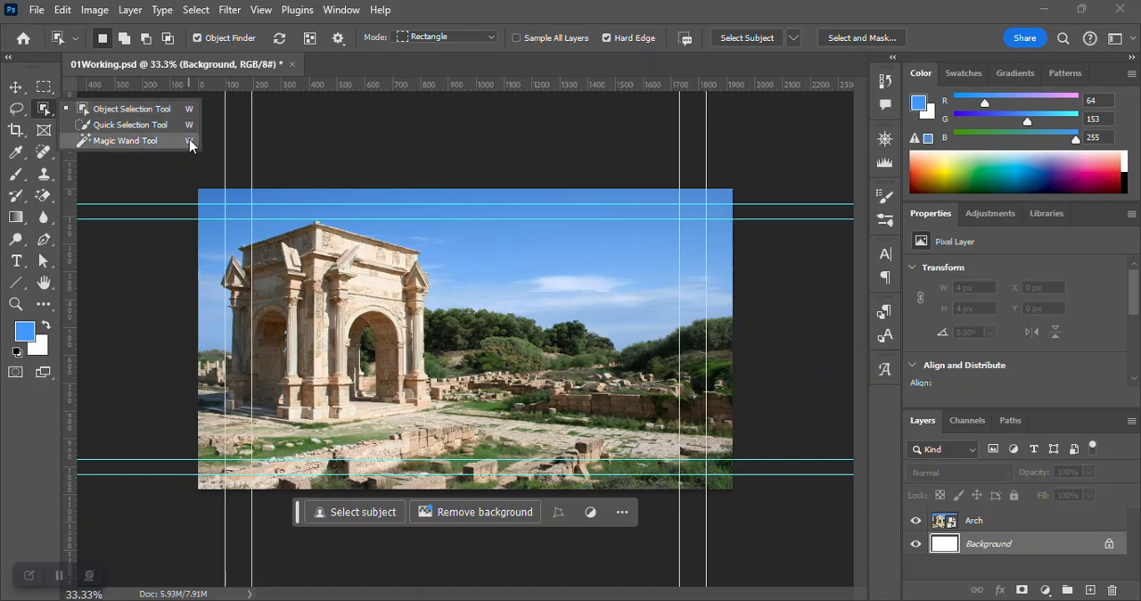
pyautogui.click(125, 140)
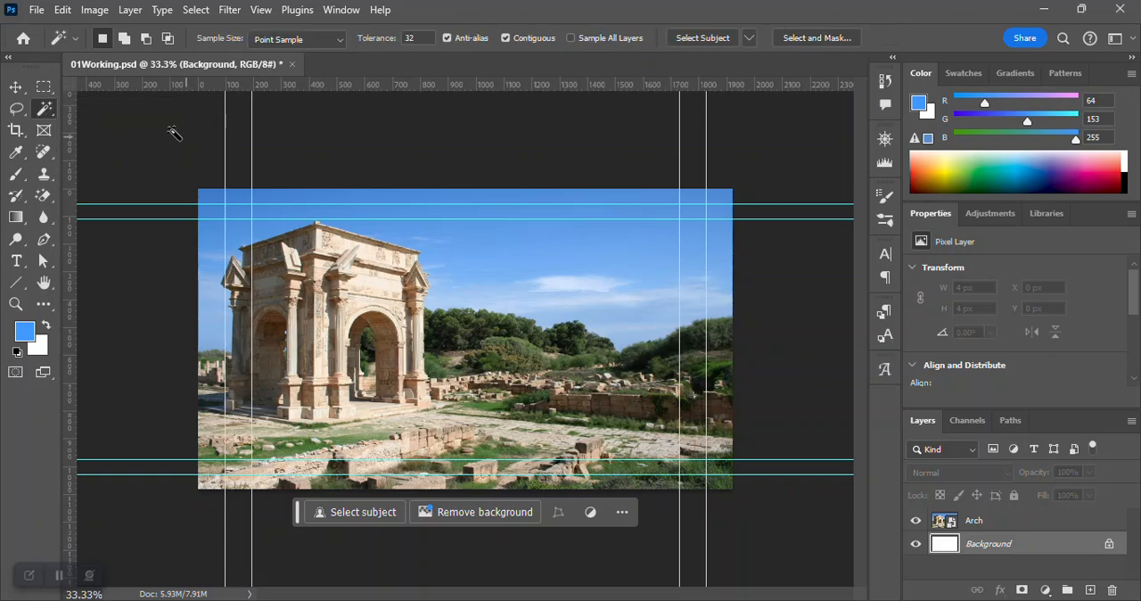
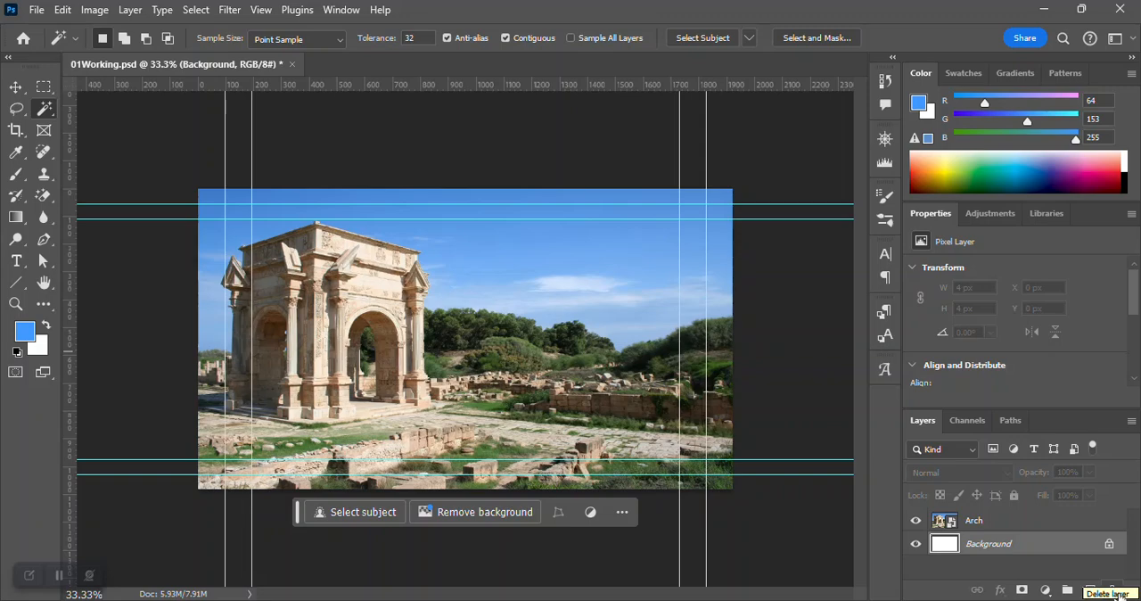
# Add a new empty layer directly above the Arch layer.
pyautogui.click(1024, 522)
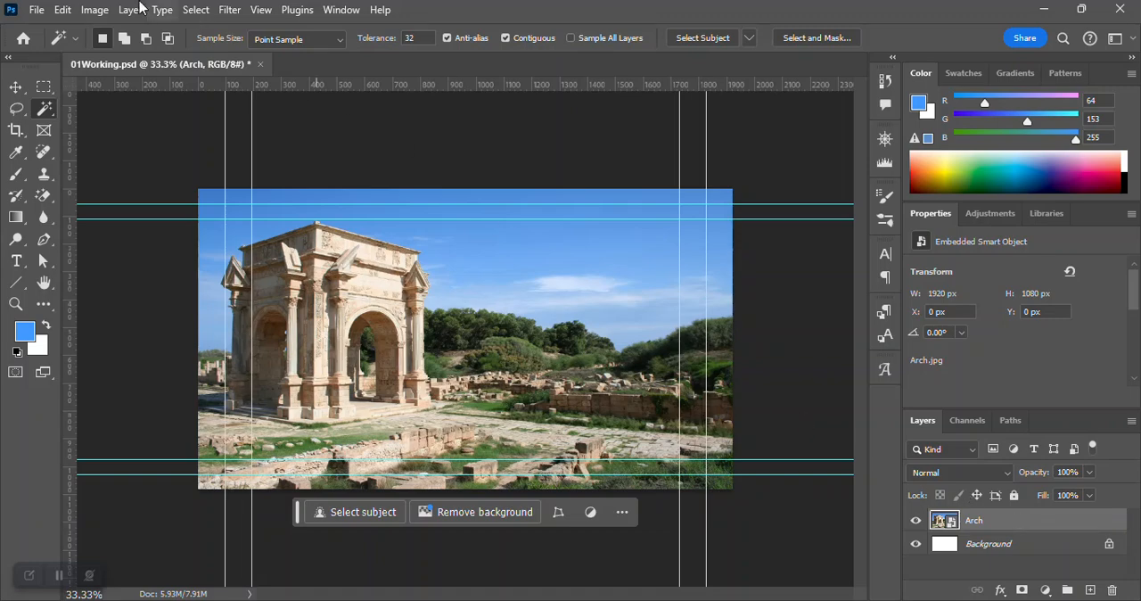
pyautogui.click(60, 10)
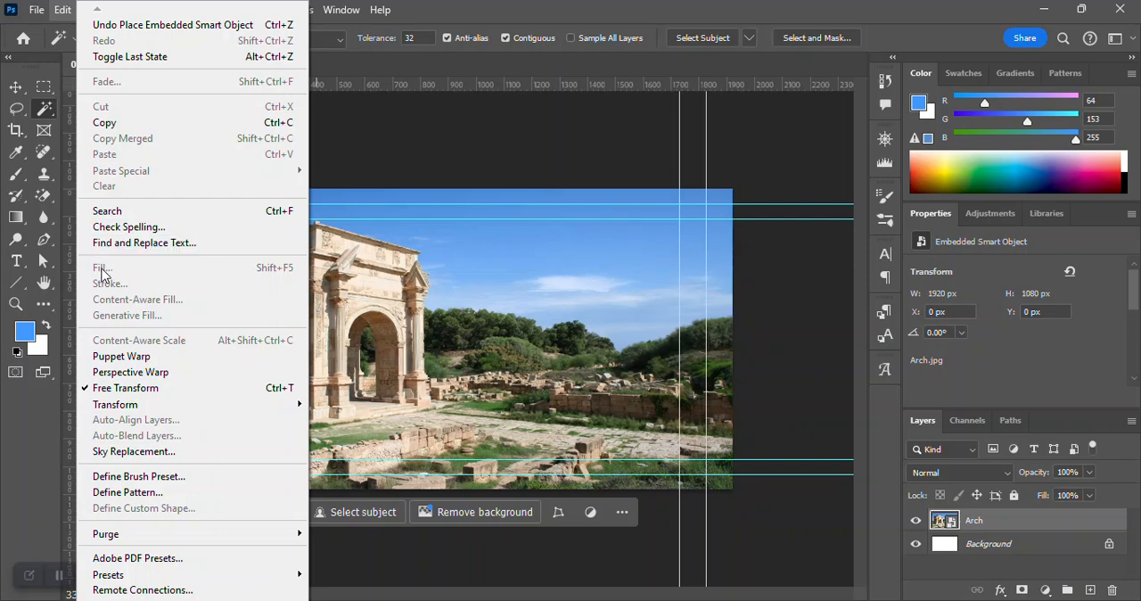
pyautogui.click(577, 103)
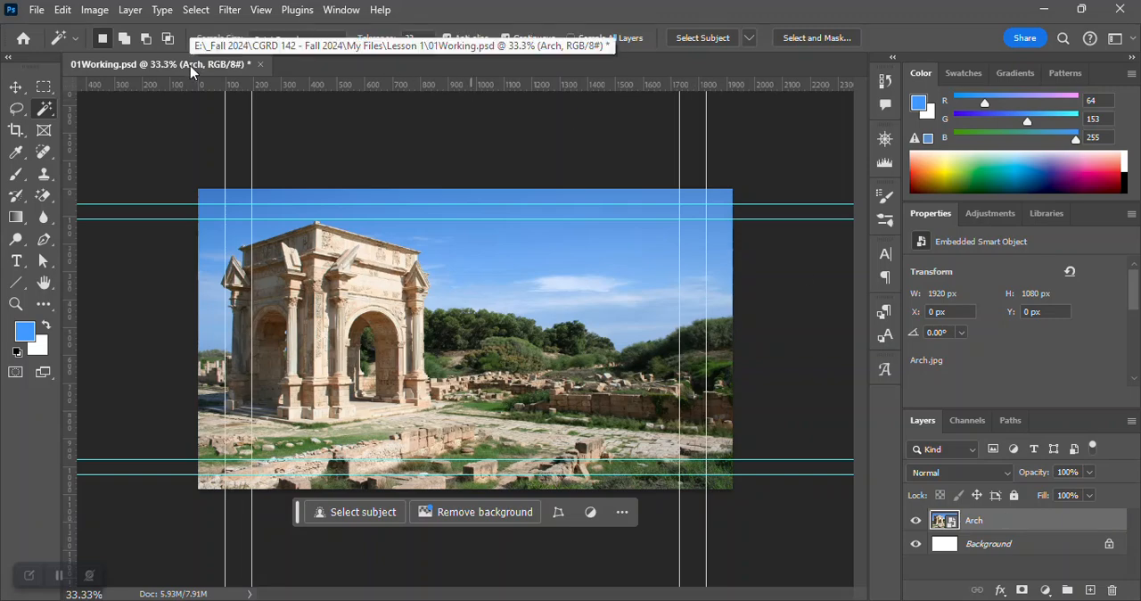
pyautogui.click(1089, 590)
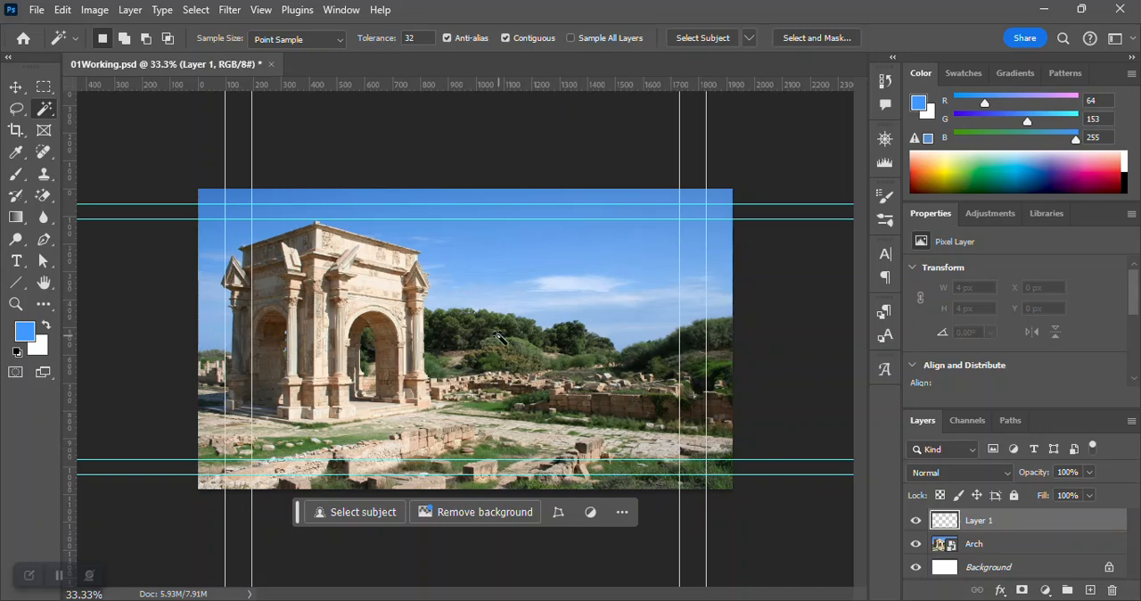
# Switch to the Move tool and rename the new layer Rectangles.
pyautogui.click(15, 88)
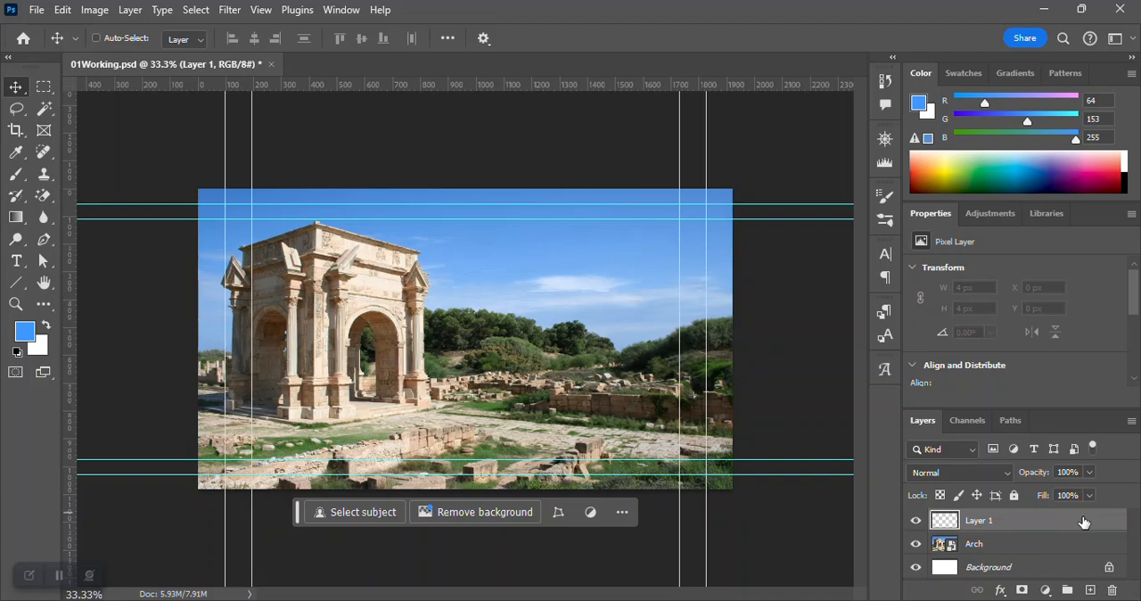
pyautogui.doubleClick(978, 520)
pyautogui.write('Rectangles')
pyautogui.press('Return')
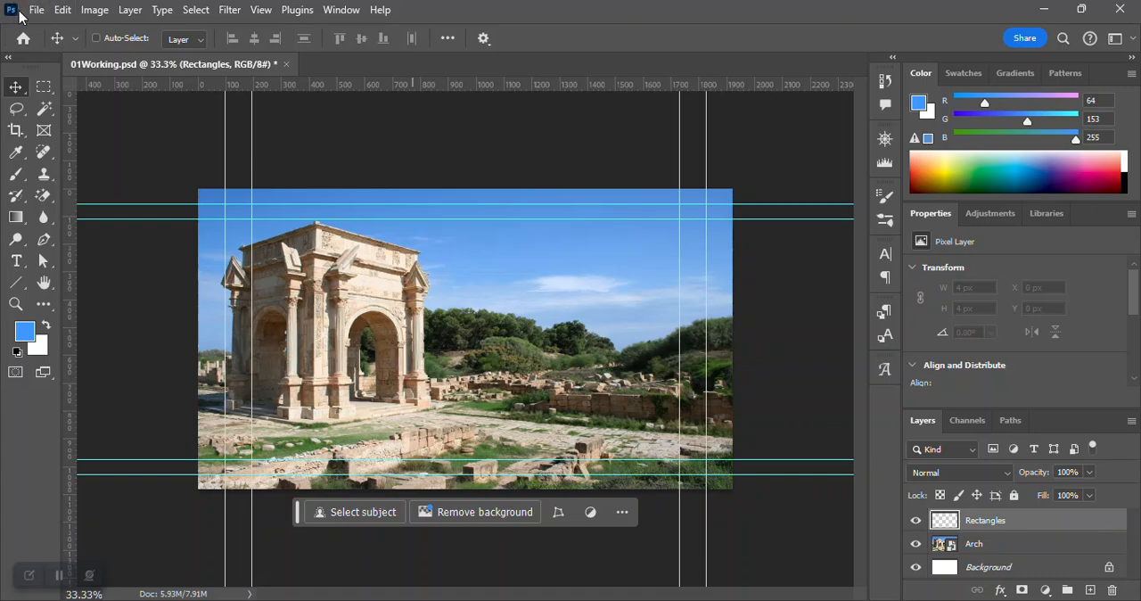
# Set the ruler units to Pixels in the Units & Rulers preferences and apply them.
pyautogui.click(63, 10)
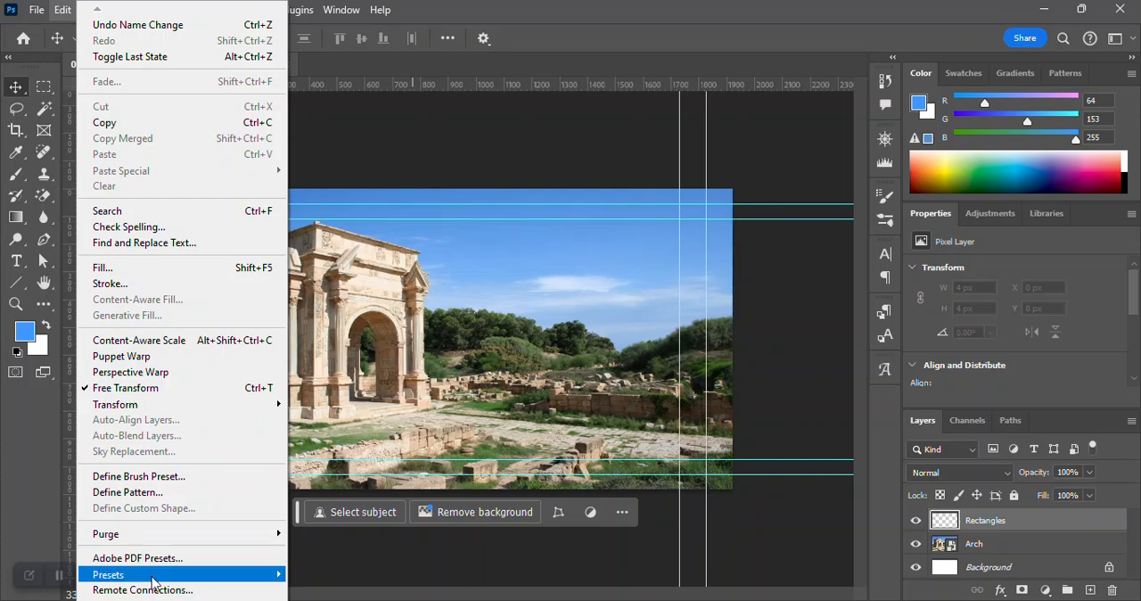
pyautogui.moveTo(182, 598)
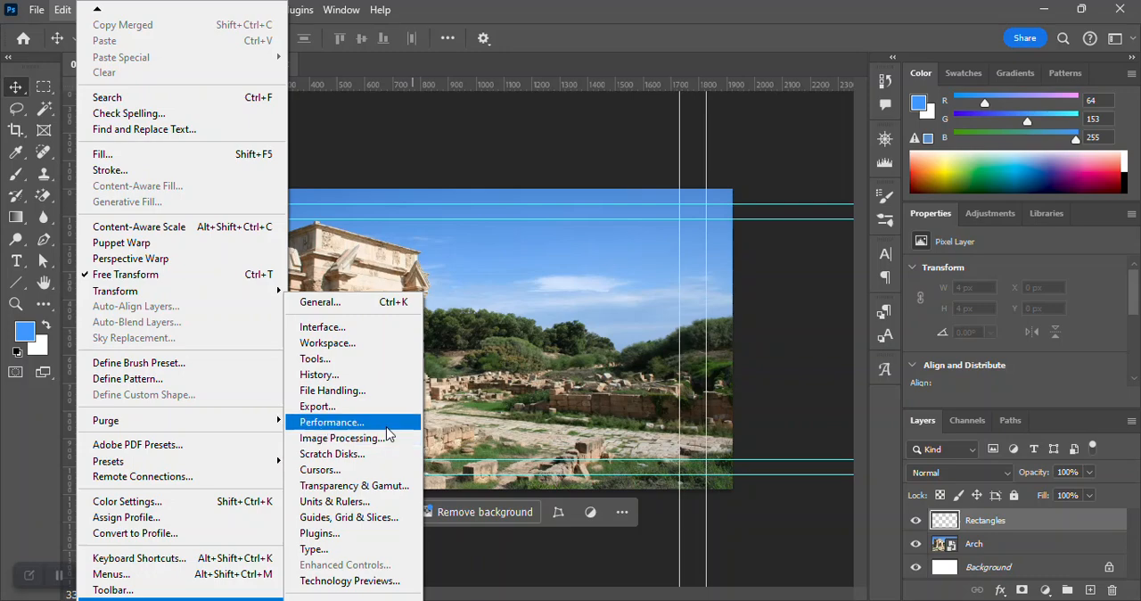
pyautogui.click(356, 502)
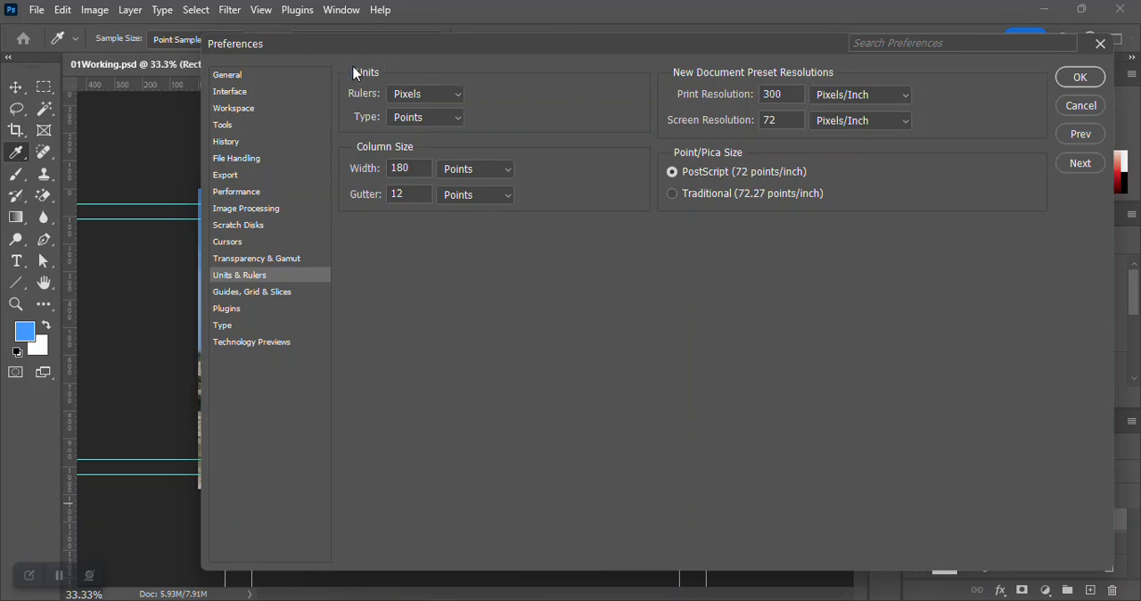
pyautogui.click(456, 94)
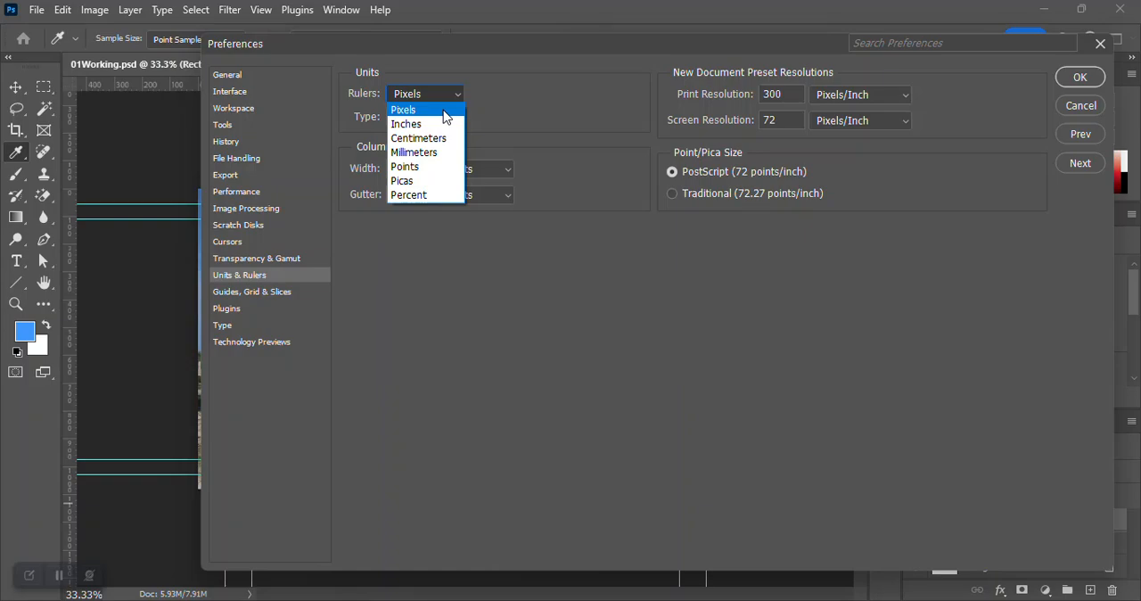
pyautogui.click(445, 110)
pyautogui.click(1075, 79)
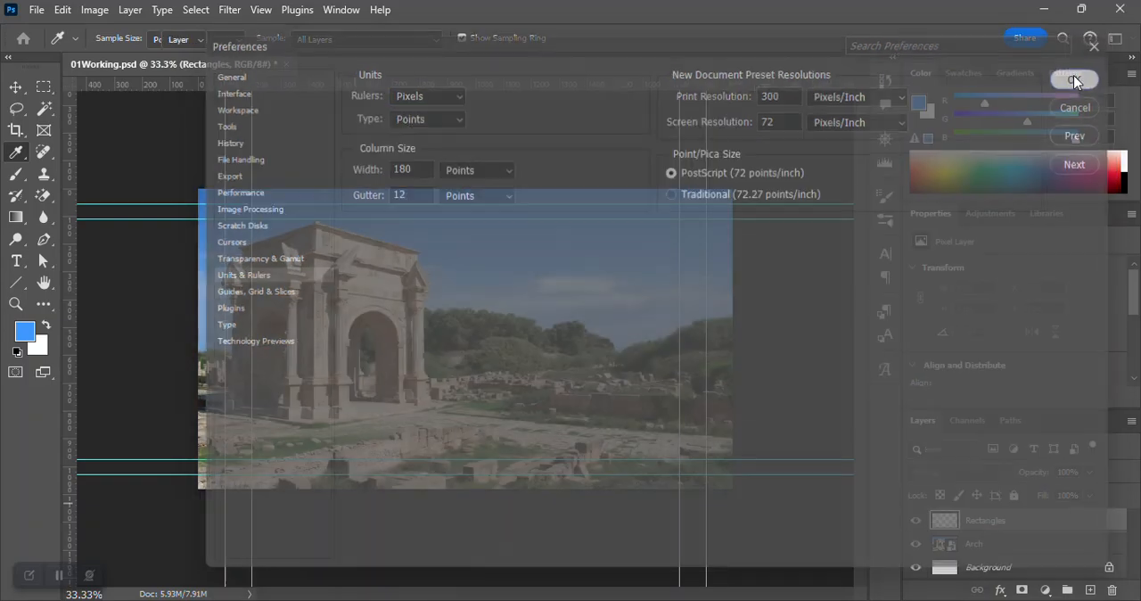
pyautogui.press('v')
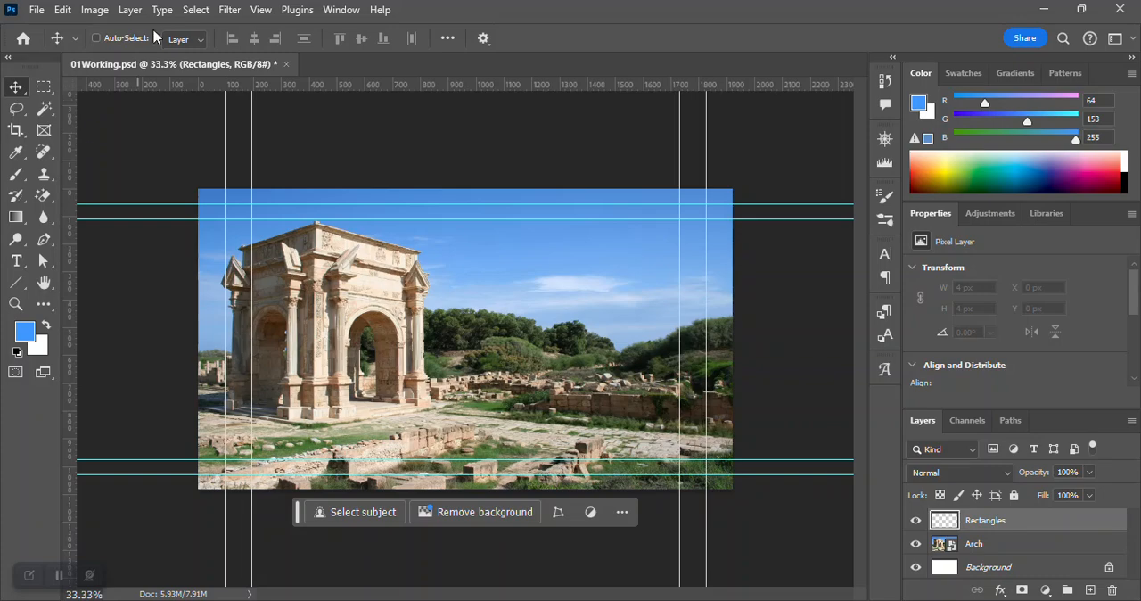
# Check that rulers are enabled, then switch the ruler units to Inches and back to Pixels.
pyautogui.click(261, 11)
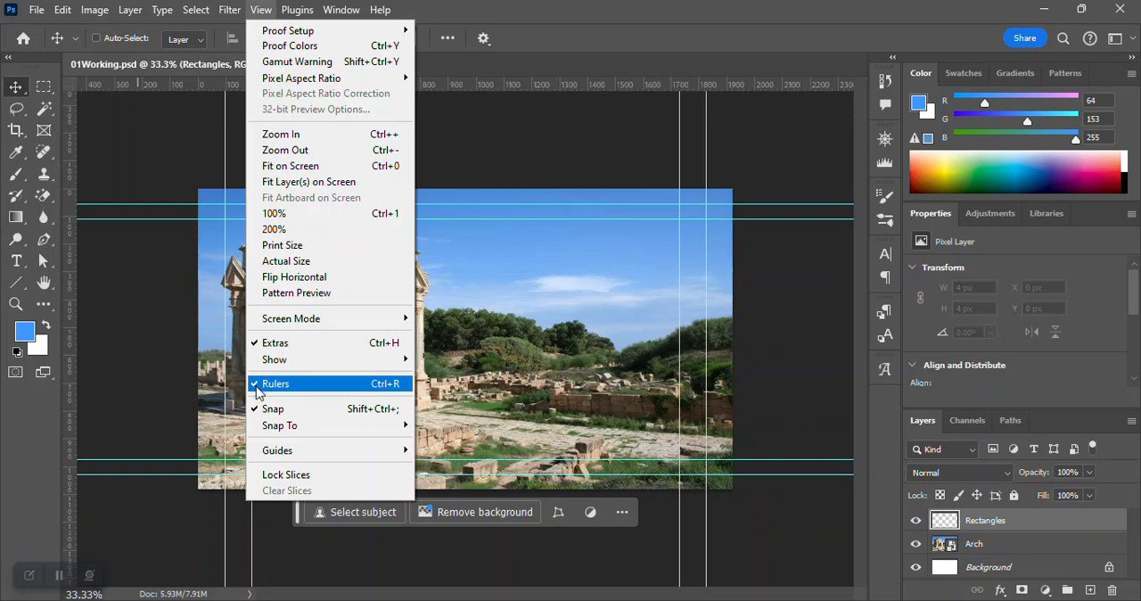
pyautogui.click(620, 37)
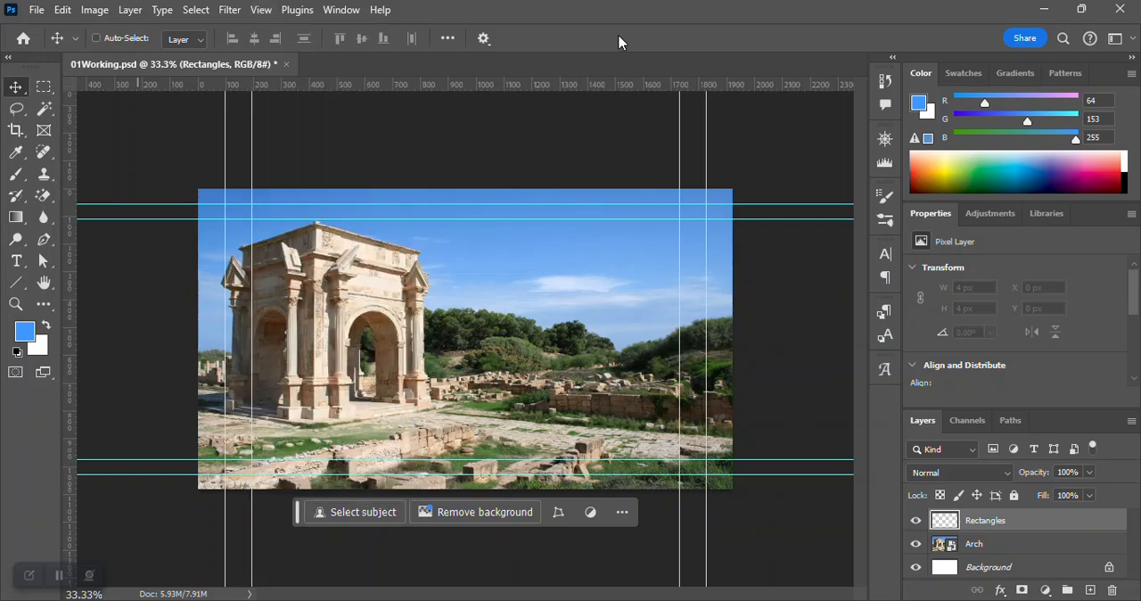
pyautogui.rightClick(554, 83)
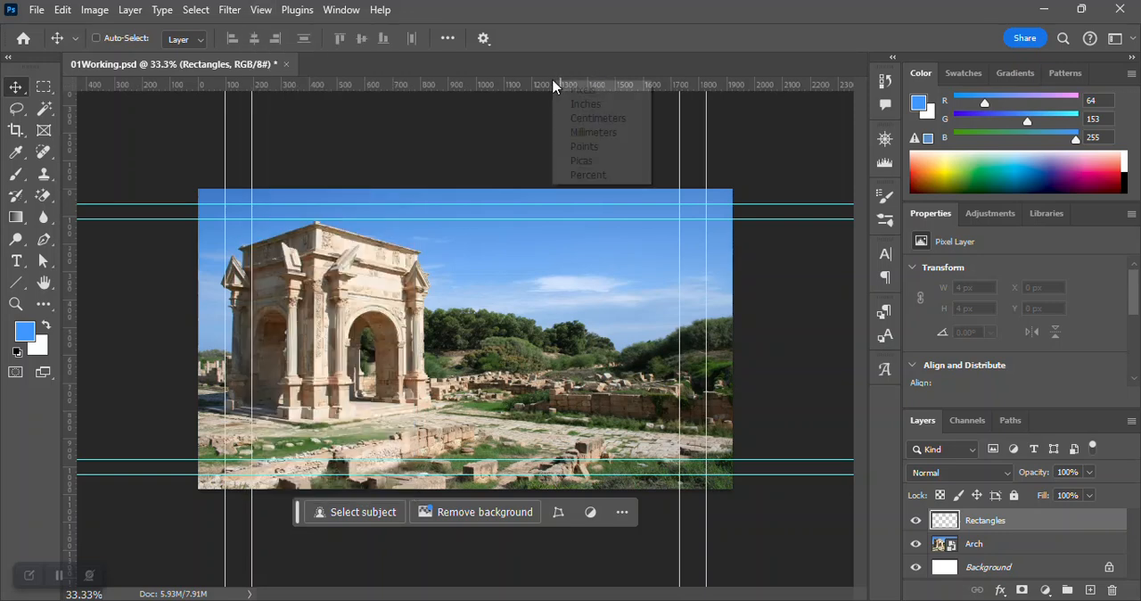
pyautogui.click(576, 106)
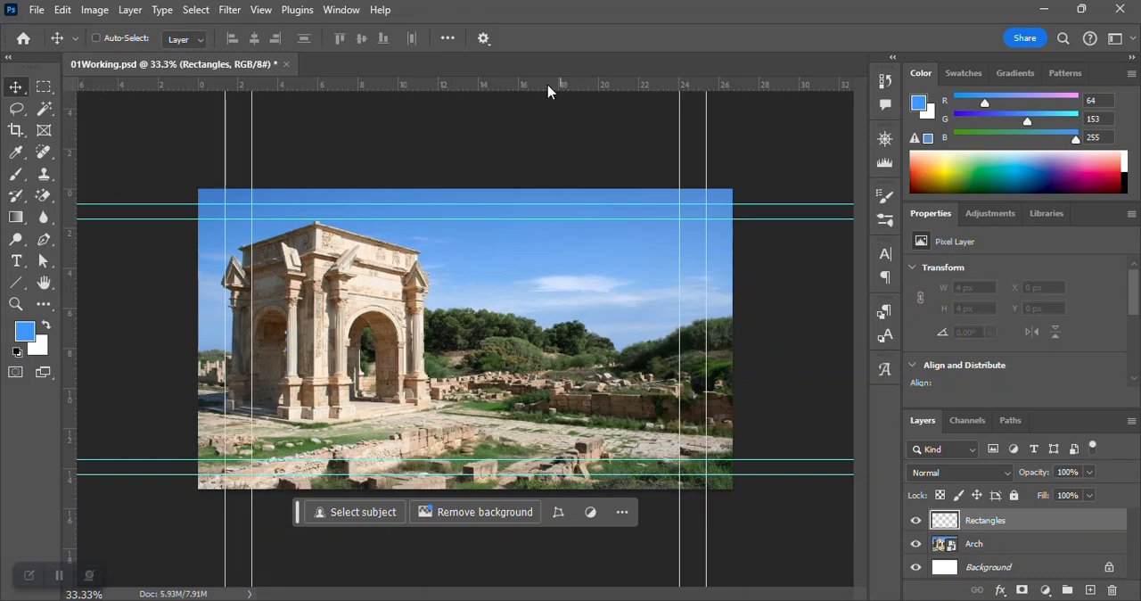
pyautogui.rightClick(549, 86)
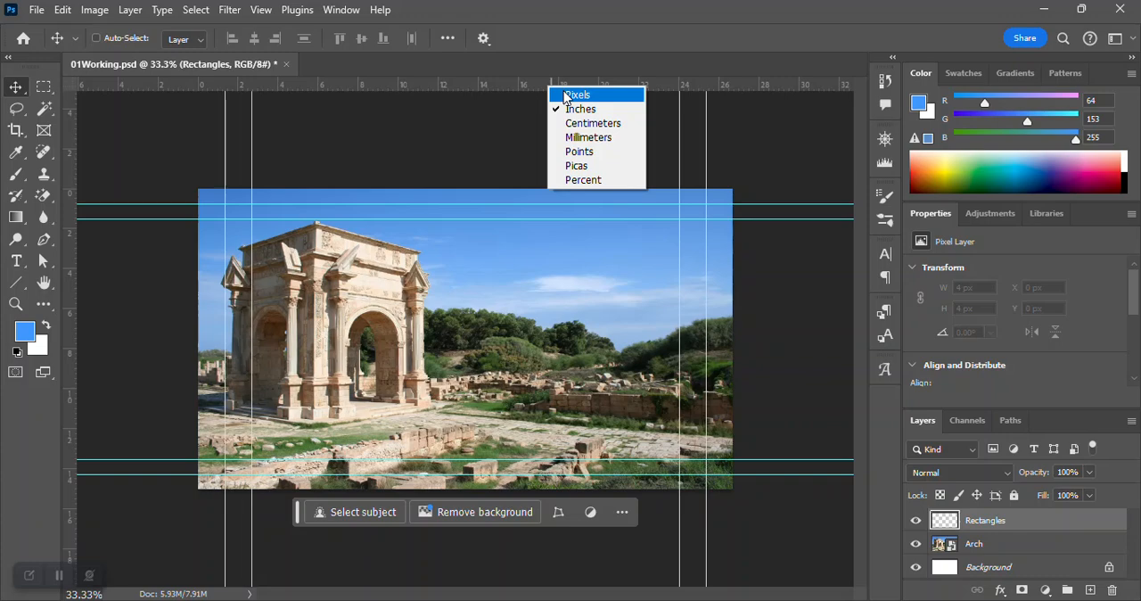
pyautogui.click(571, 94)
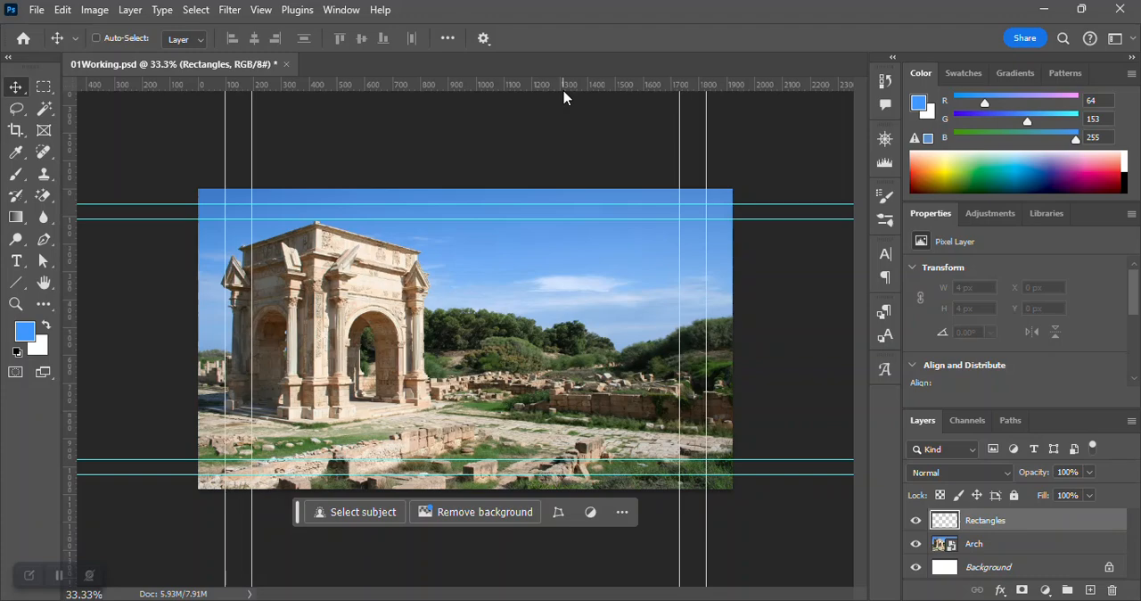
# On the Rectangles layer, make a 96 x 1080 px rectangular marquee selection along the image's left edge, out to the first vertical guide.
pyautogui.click(998, 544)
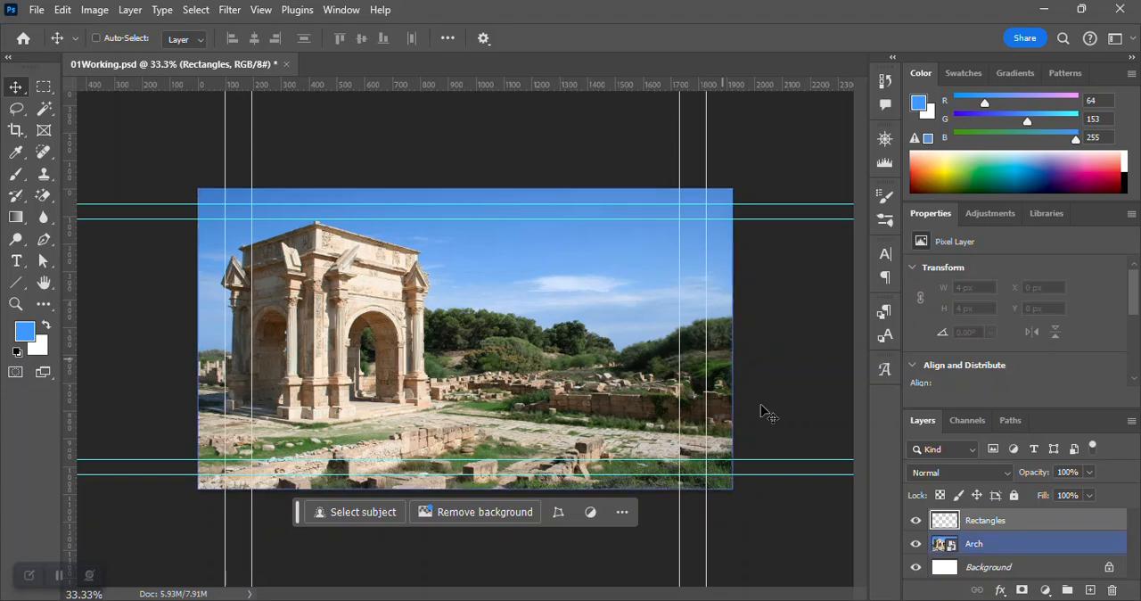
pyautogui.click(1006, 522)
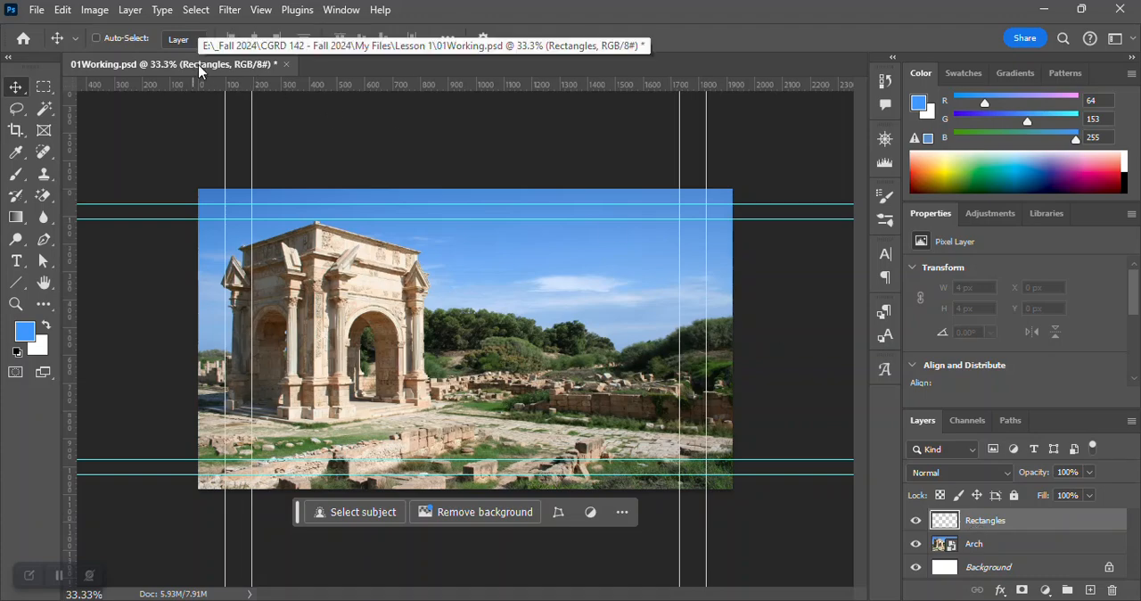
pyautogui.click(47, 87)
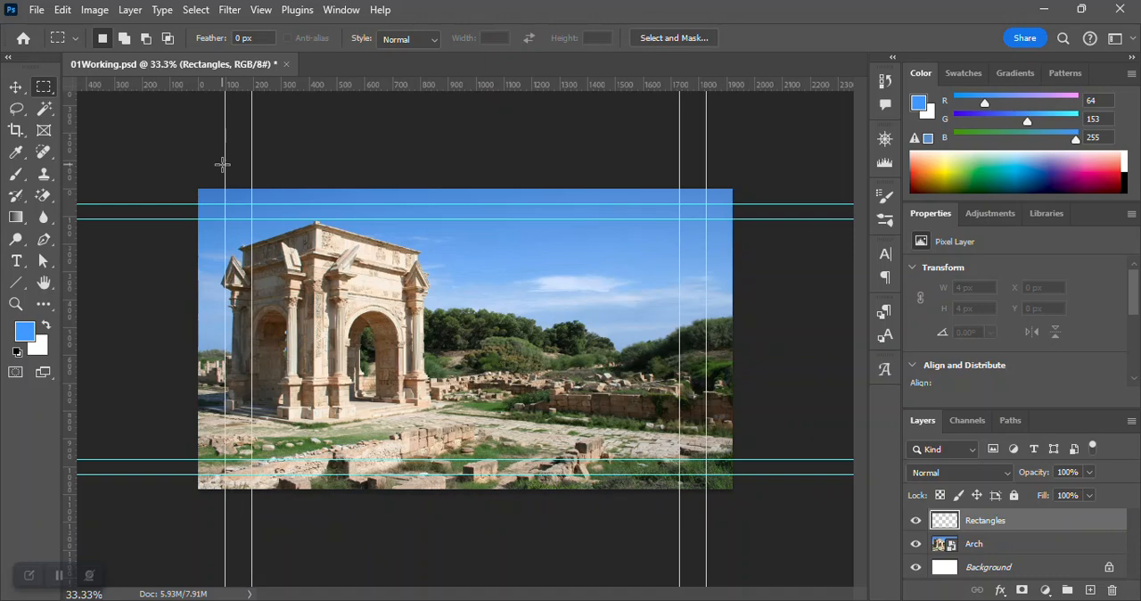
pyautogui.moveTo(223, 188); pyautogui.dragTo(151, 491)
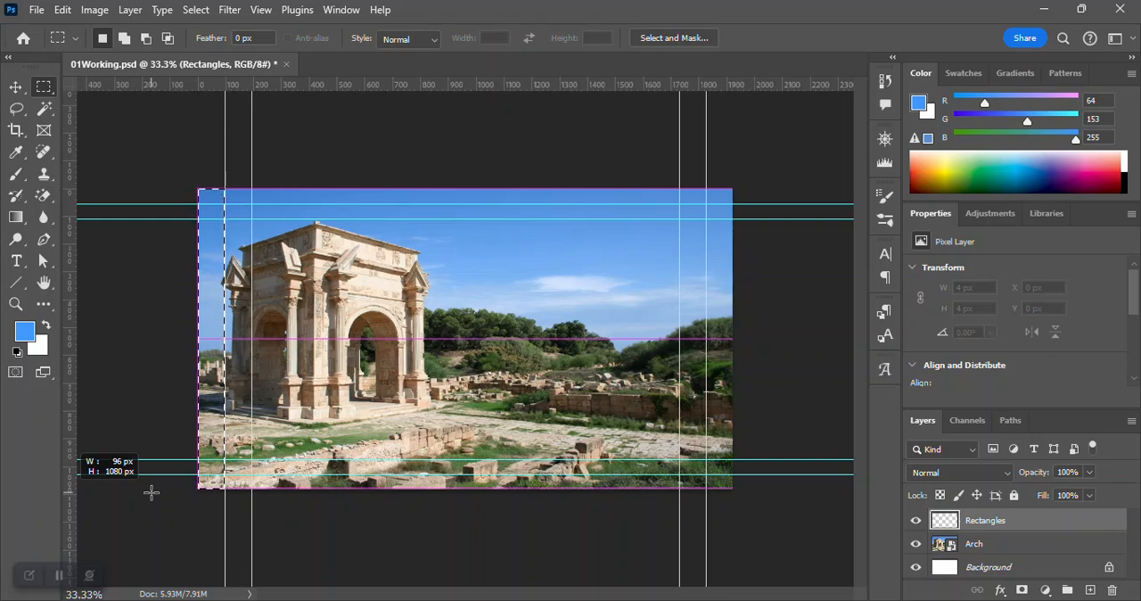
pyautogui.moveTo(152, 492); pyautogui.dragTo(153, 492)
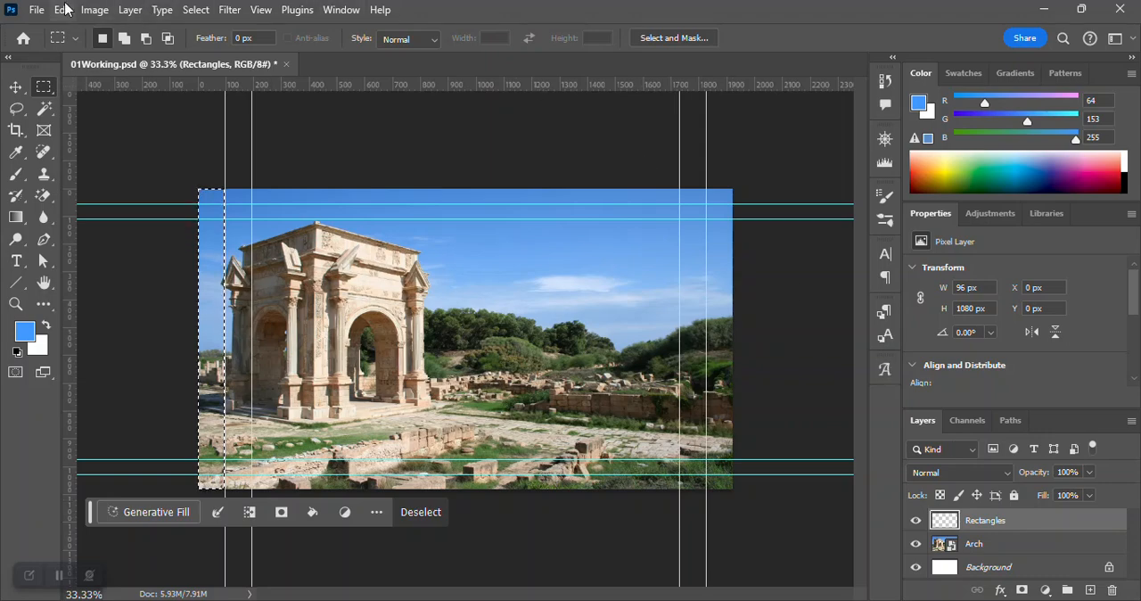
# Start a Fill of the selected strip with its contents set to a custom color.
pyautogui.click(63, 10)
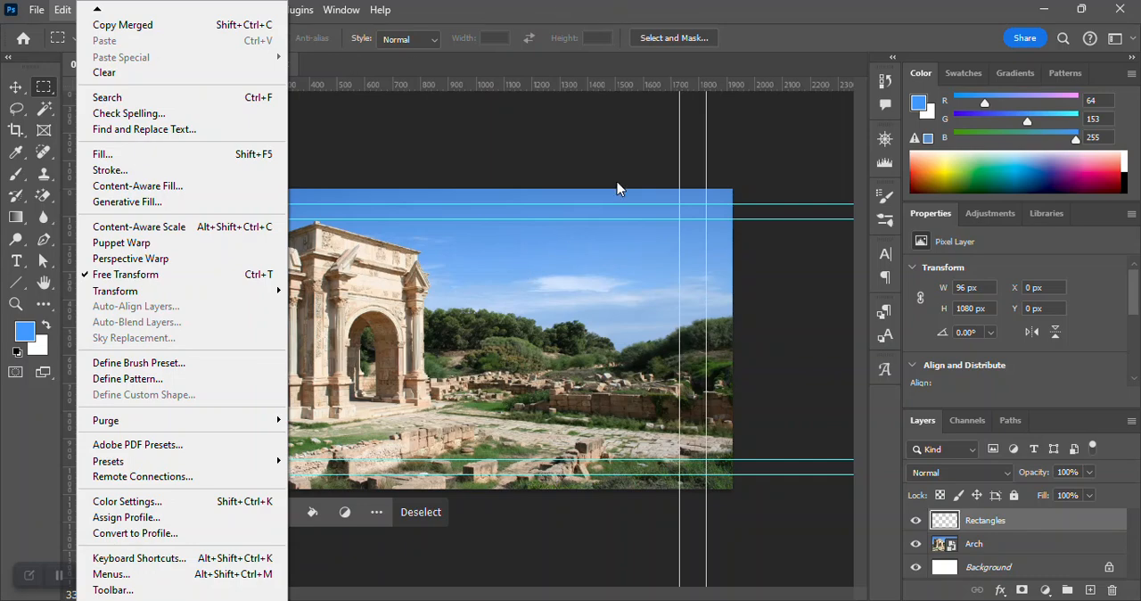
pyautogui.click(681, 16)
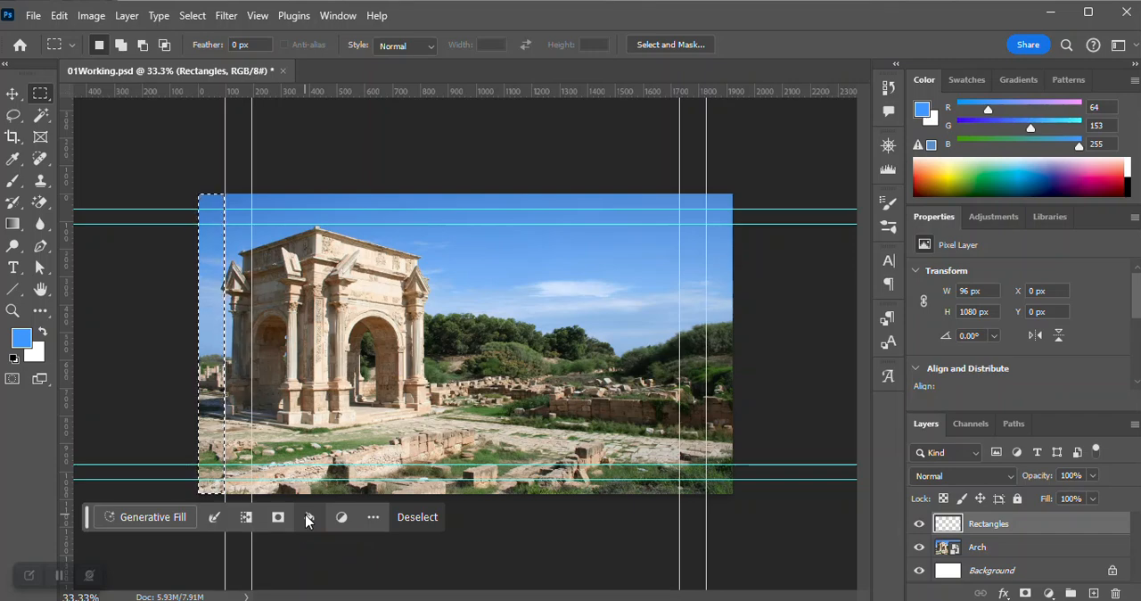
pyautogui.click(60, 16)
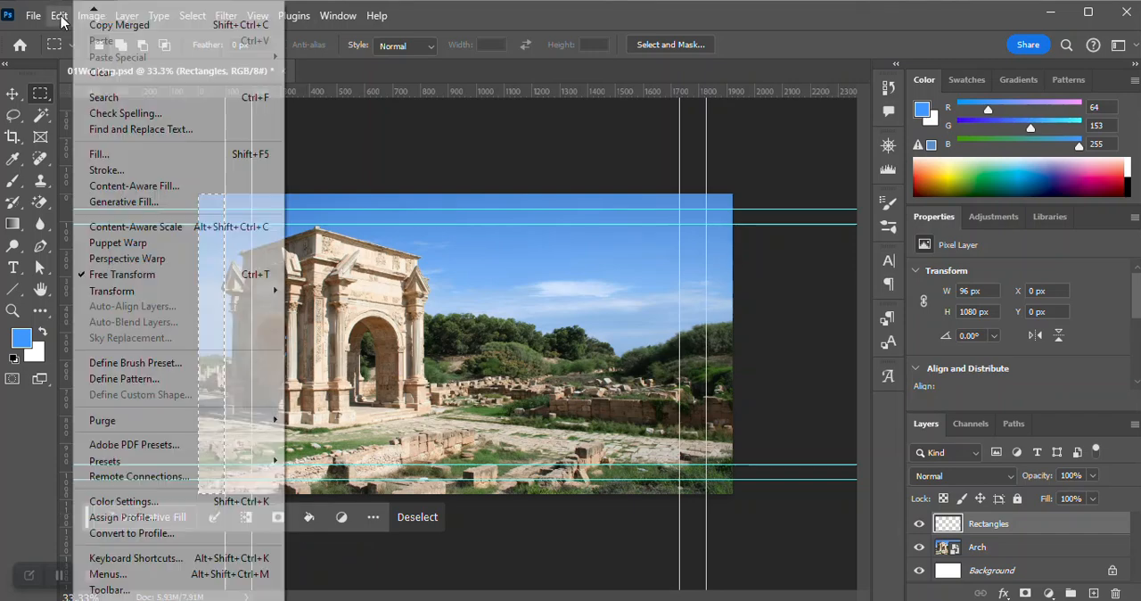
pyautogui.click(111, 154)
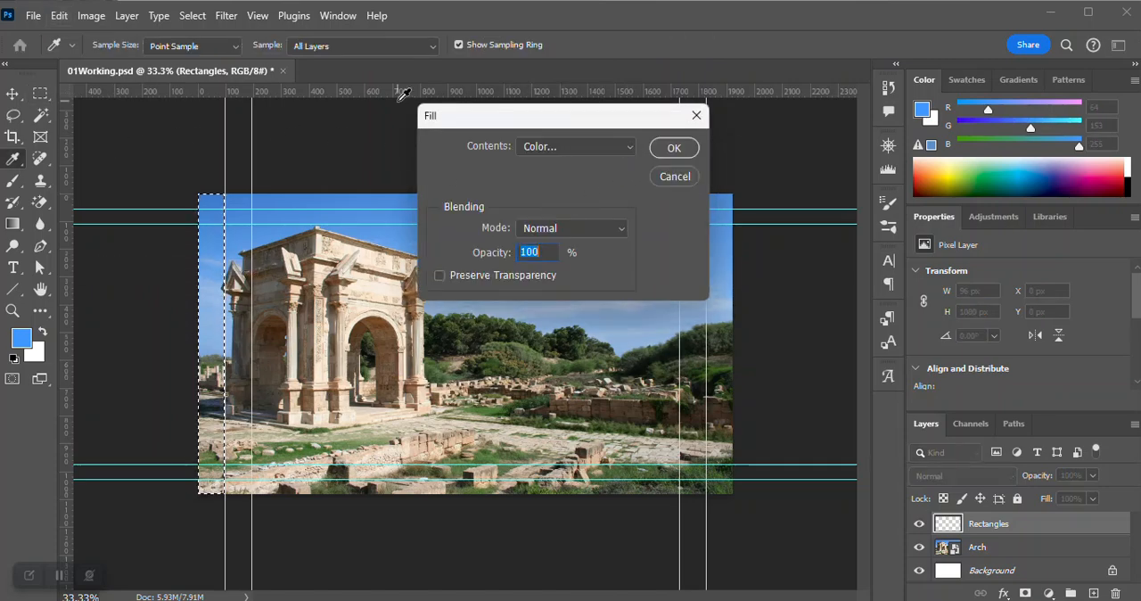
pyautogui.click(630, 151)
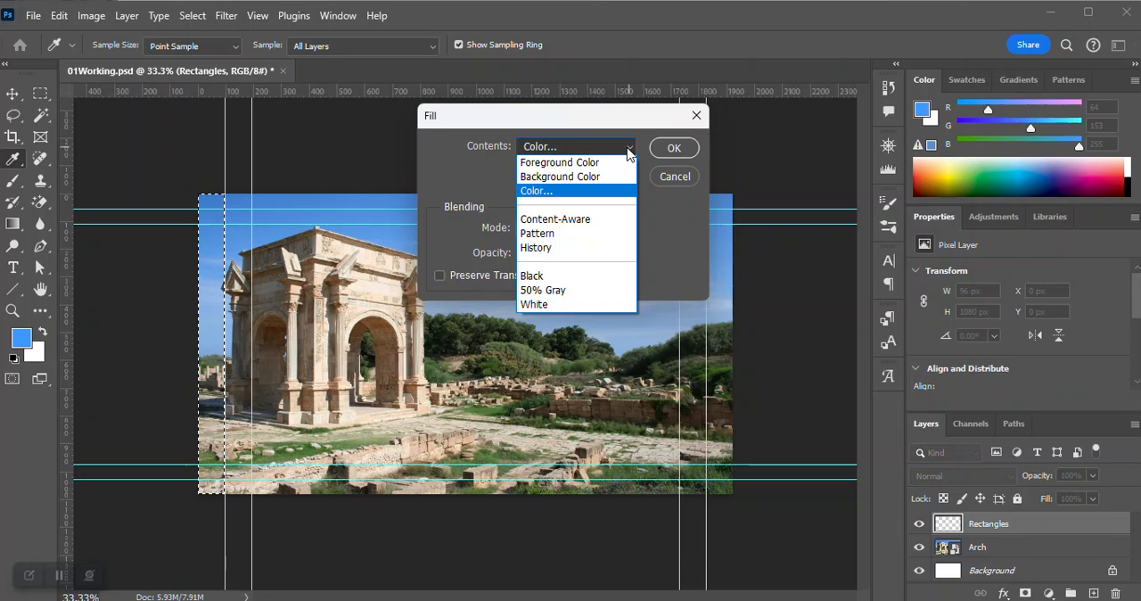
pyautogui.click(570, 191)
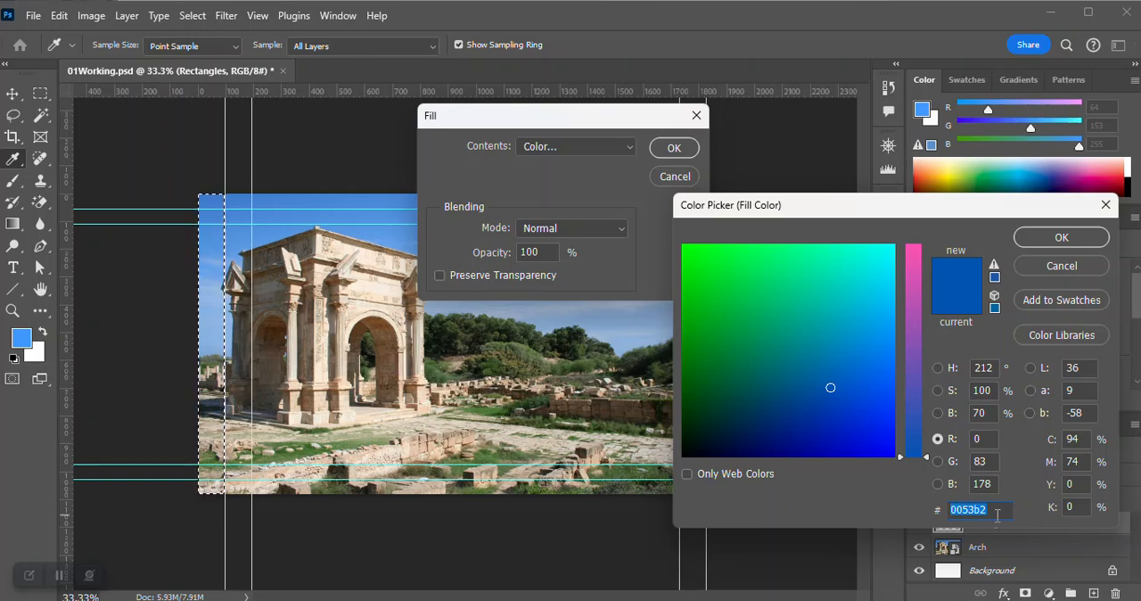
# Choose the orange hex color ff7f00 as the fill color and accept it.
pyautogui.write('f')
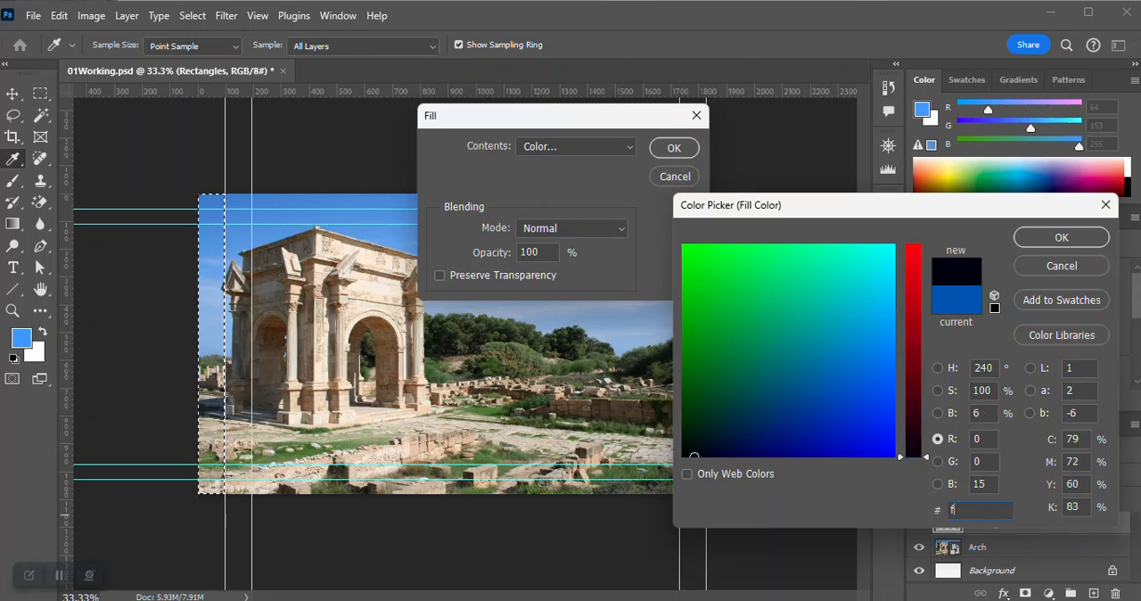
pyautogui.write('f7ff00')
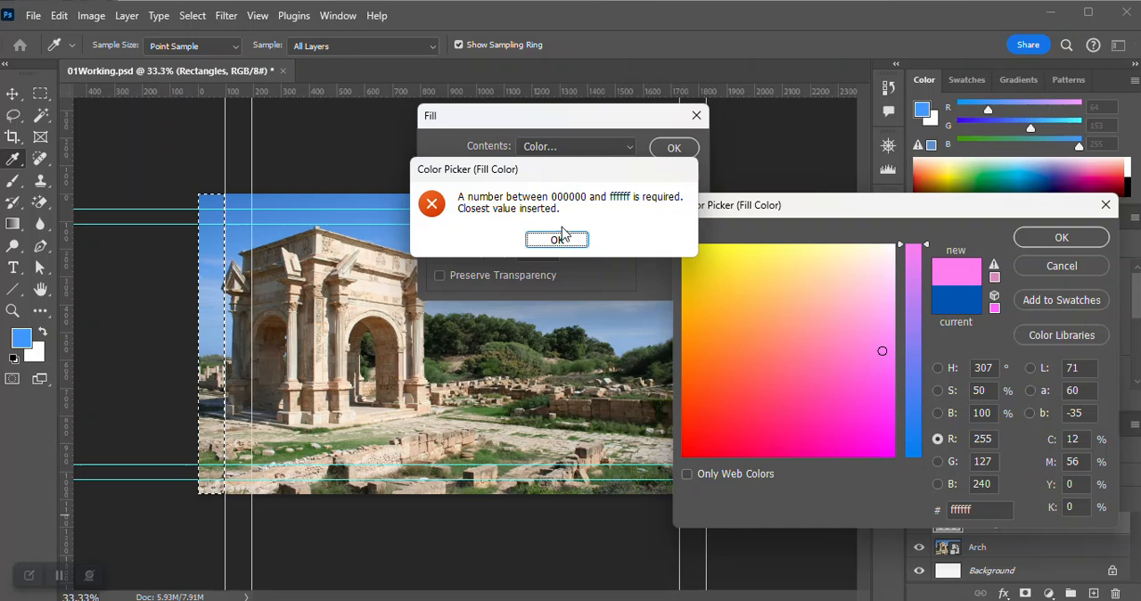
pyautogui.click(556, 239)
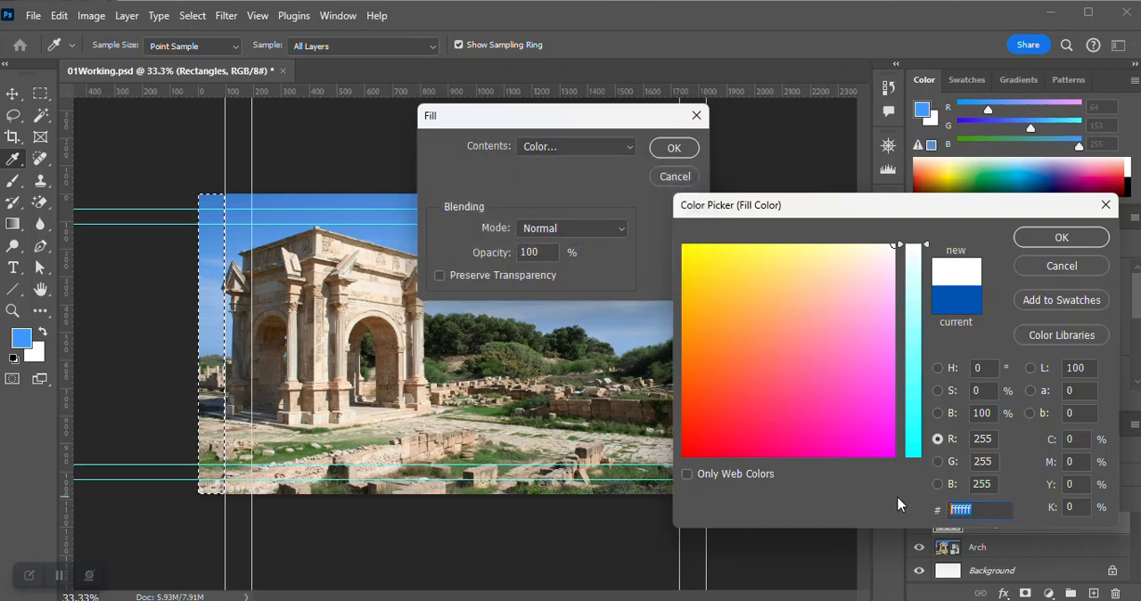
pyautogui.write('ff')
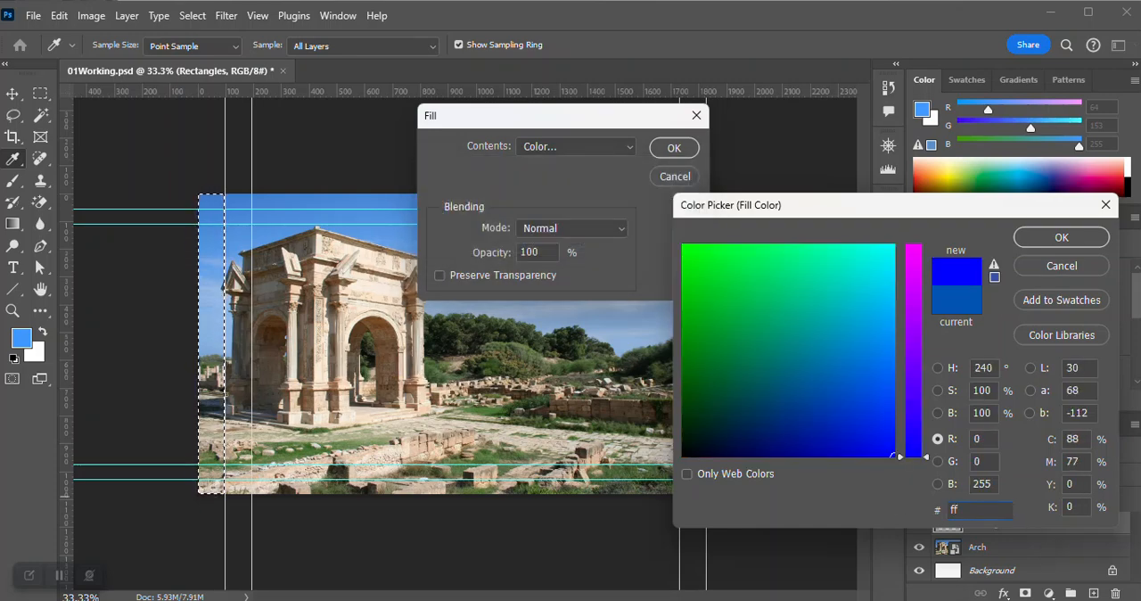
pyautogui.write('7f00')
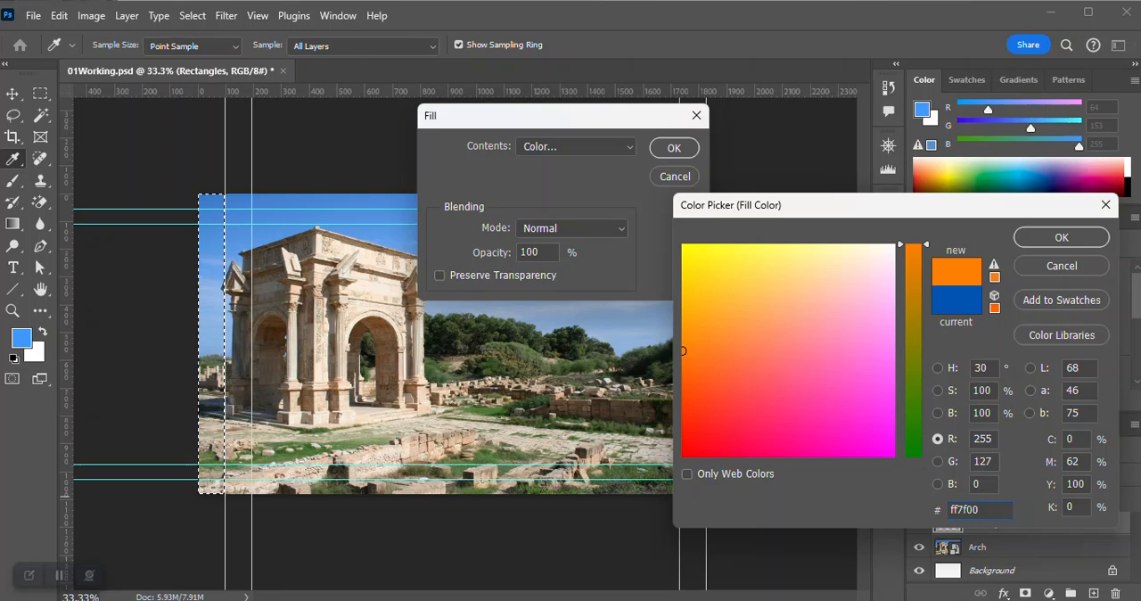
pyautogui.click(1059, 238)
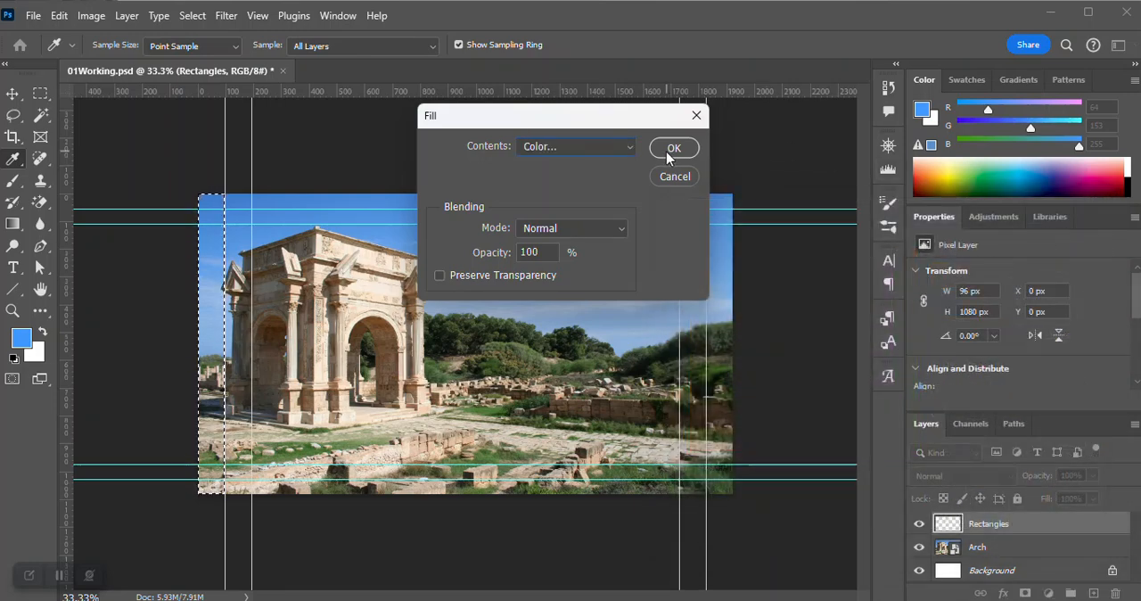
# Apply the orange fill to the selected strip along the image's left edge and clear the selection.
pyautogui.click(672, 148)
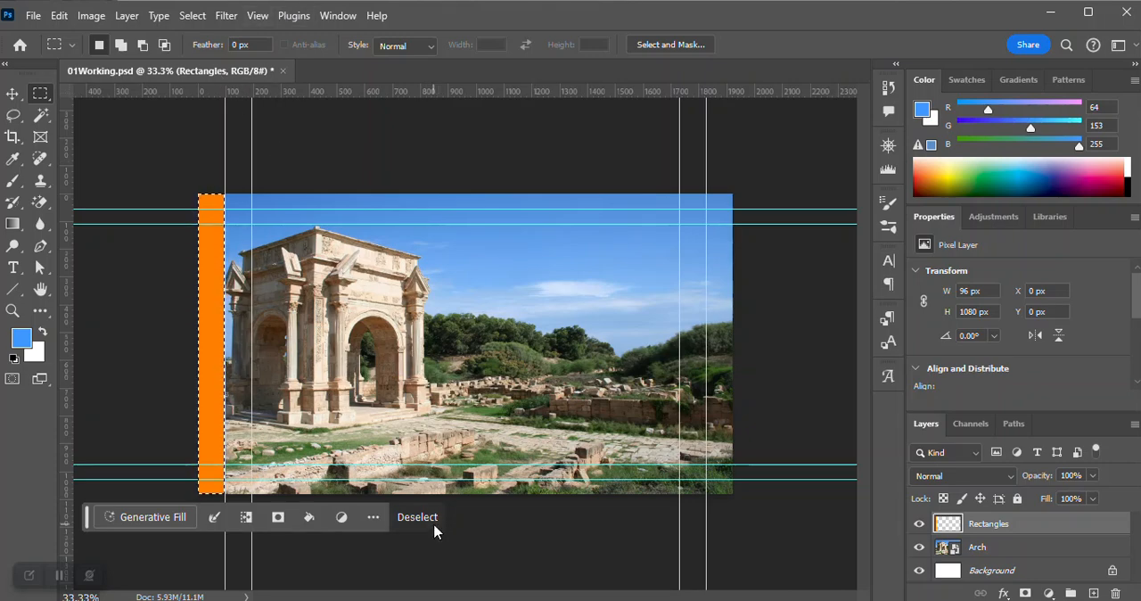
pyautogui.click(191, 16)
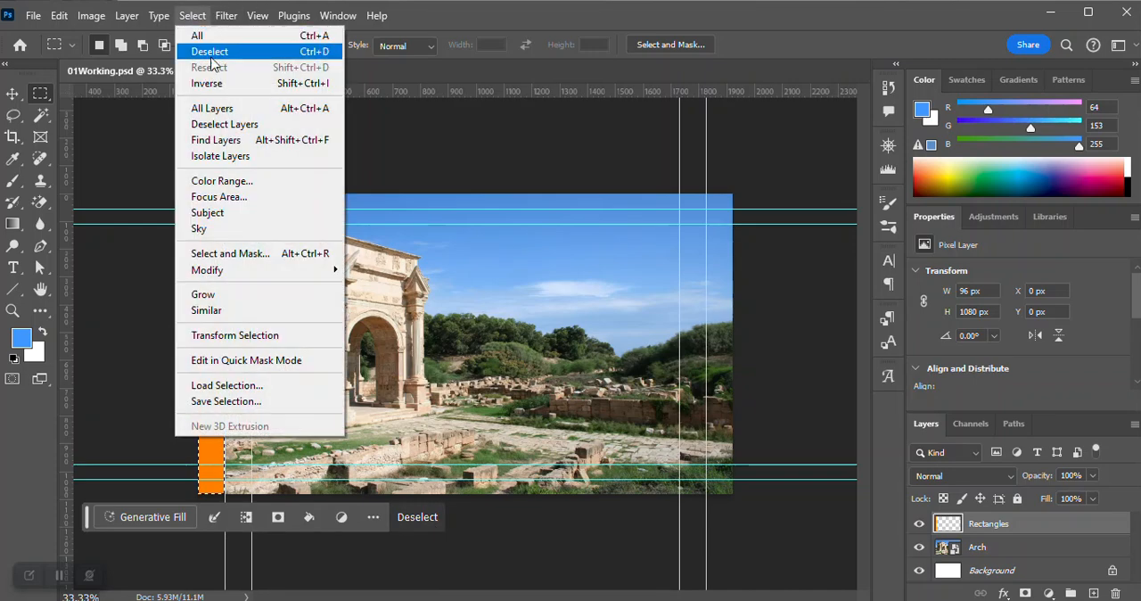
pyautogui.click(610, 15)
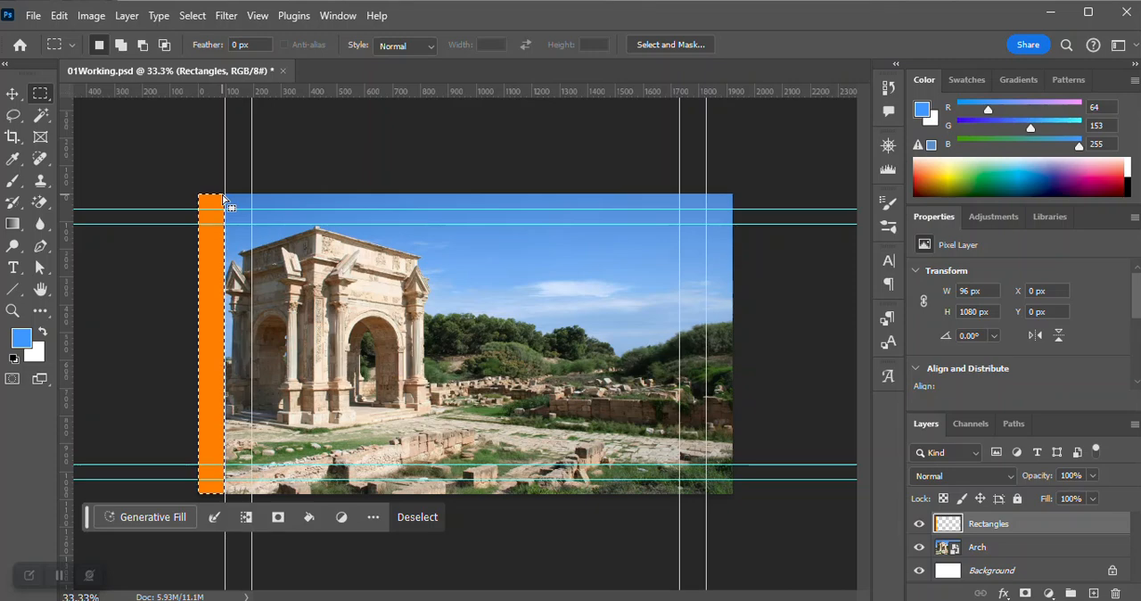
pyautogui.click(417, 519)
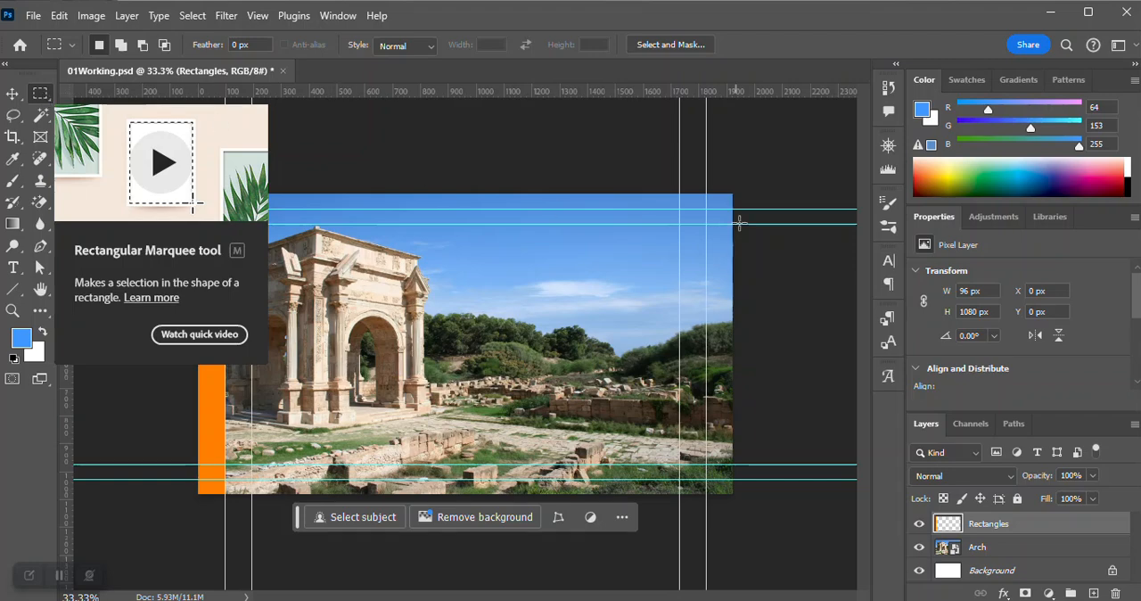
# Make a 660 x 1080 px rectangular marquee selection along the image's right edge and start a Fill with custom color contents.
pyautogui.moveTo(734, 178); pyautogui.dragTo(549, 503)
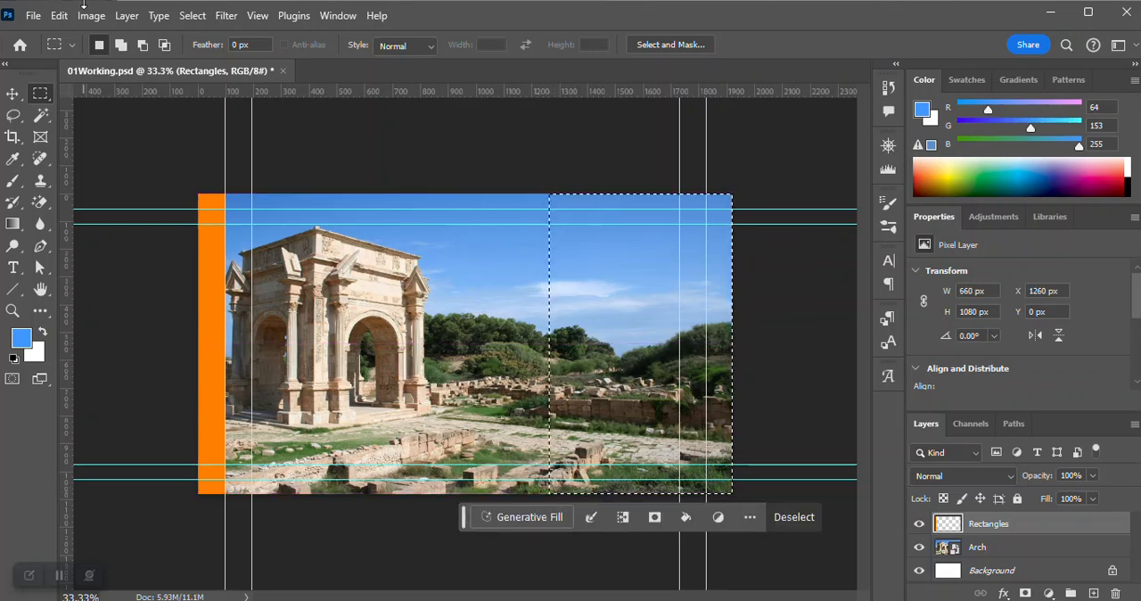
pyautogui.click(56, 15)
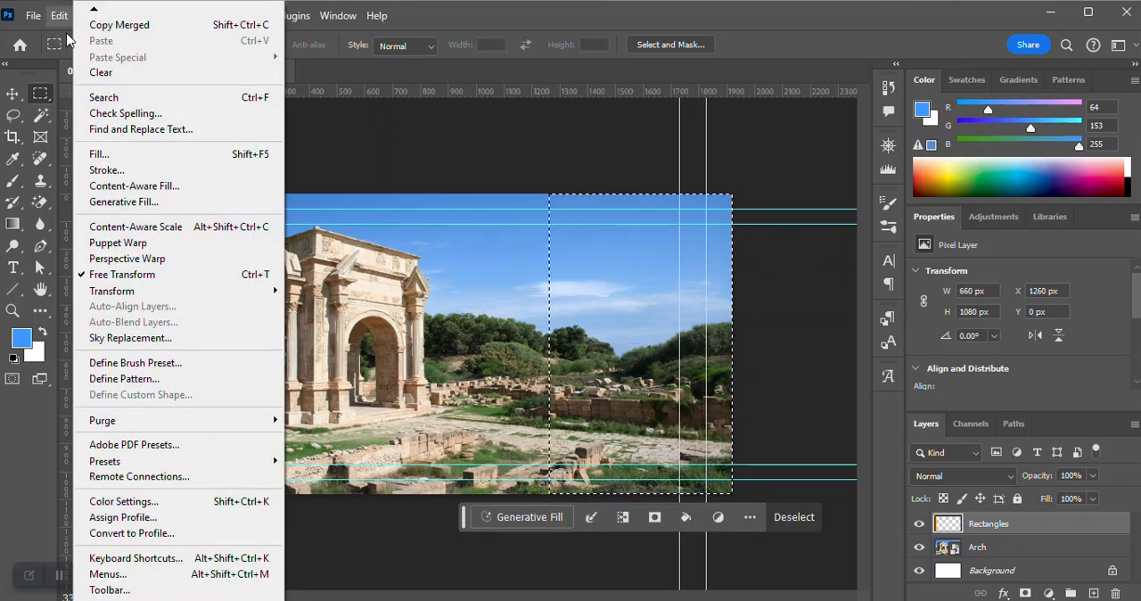
pyautogui.click(95, 157)
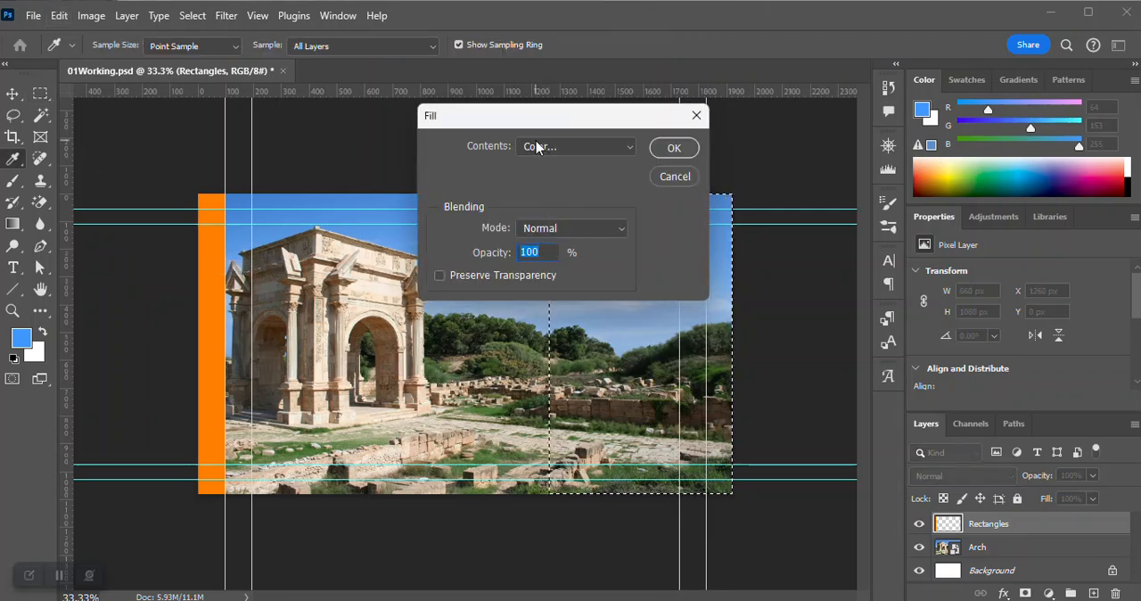
pyautogui.click(629, 150)
pyautogui.click(583, 191)
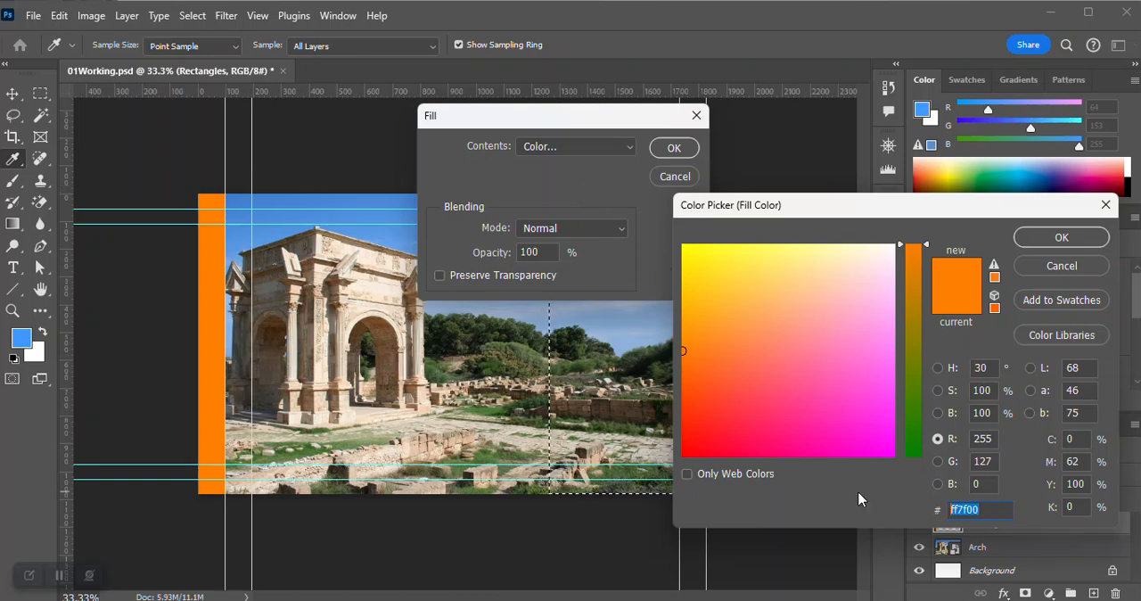
# Set the fill color to the blue hex value 0053b2 and apply it to the selected area.
pyautogui.write('00')
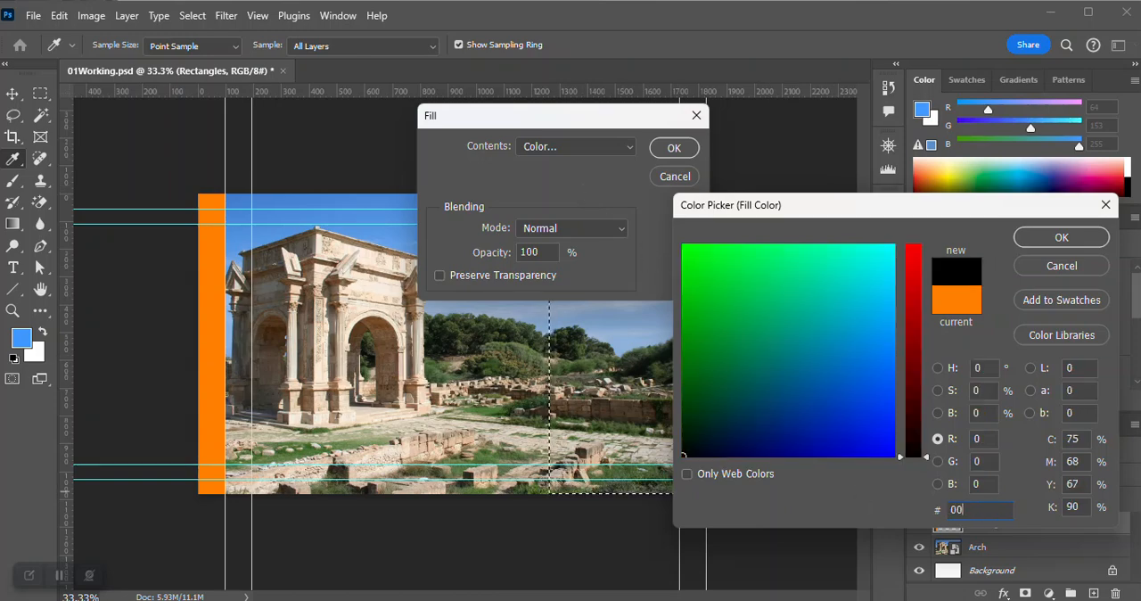
pyautogui.write('53b2')
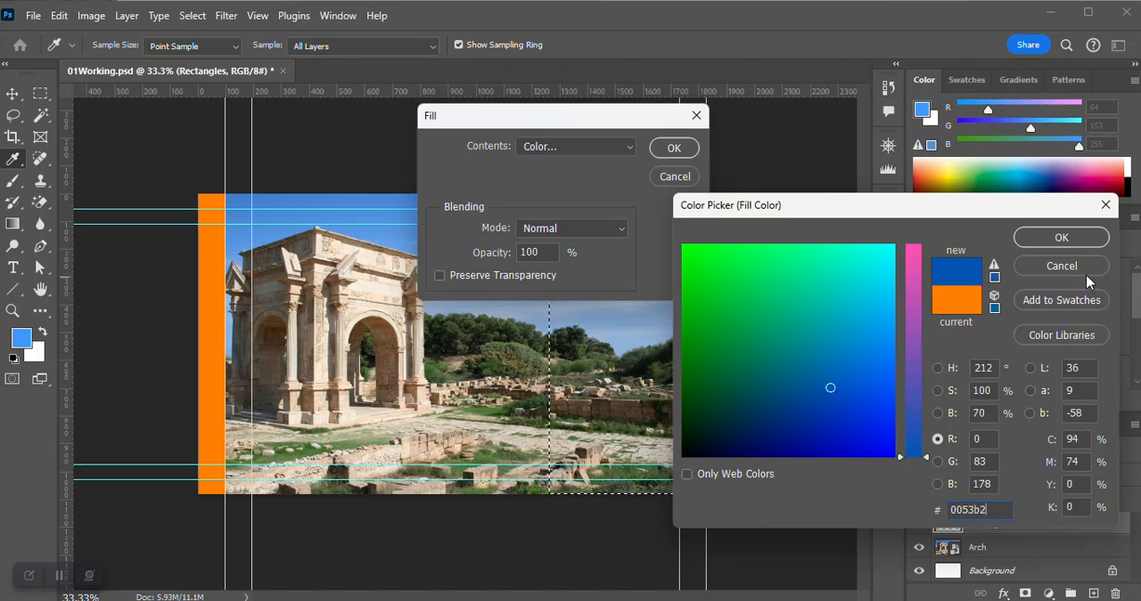
pyautogui.click(1069, 241)
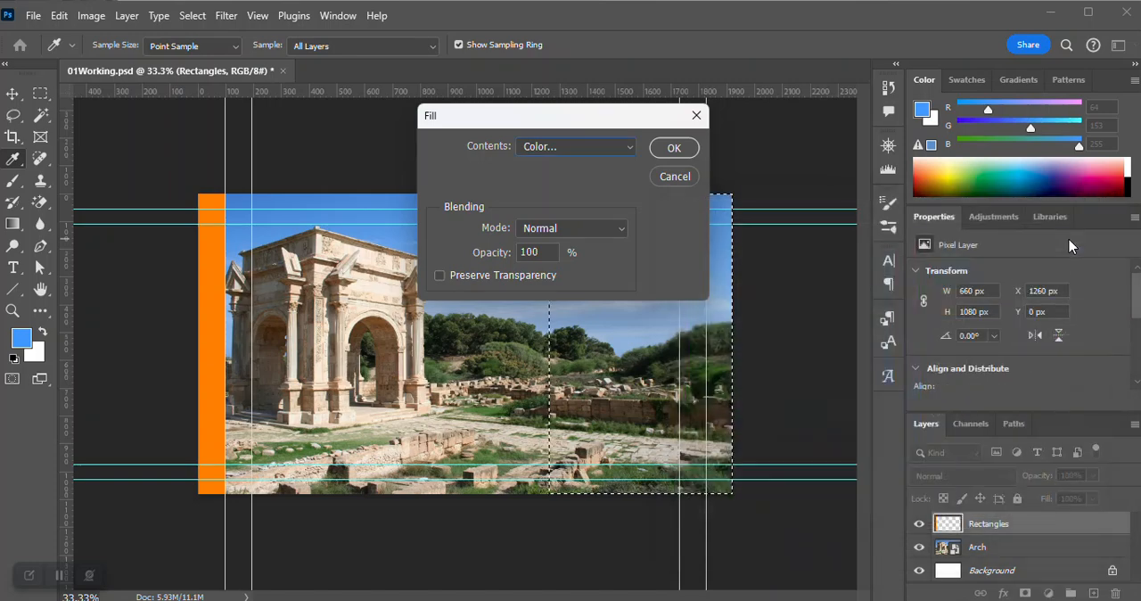
pyautogui.click(674, 149)
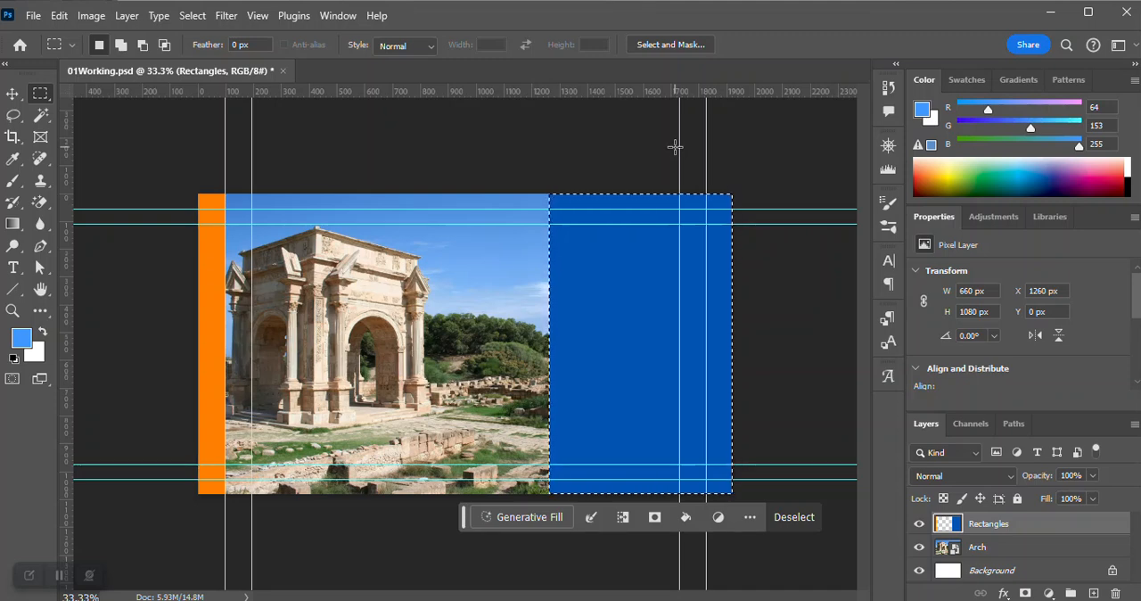
# Clear the selection and set the Rectangles layer's blend mode to Color.
pyautogui.hotkey('ctrl', 'd')
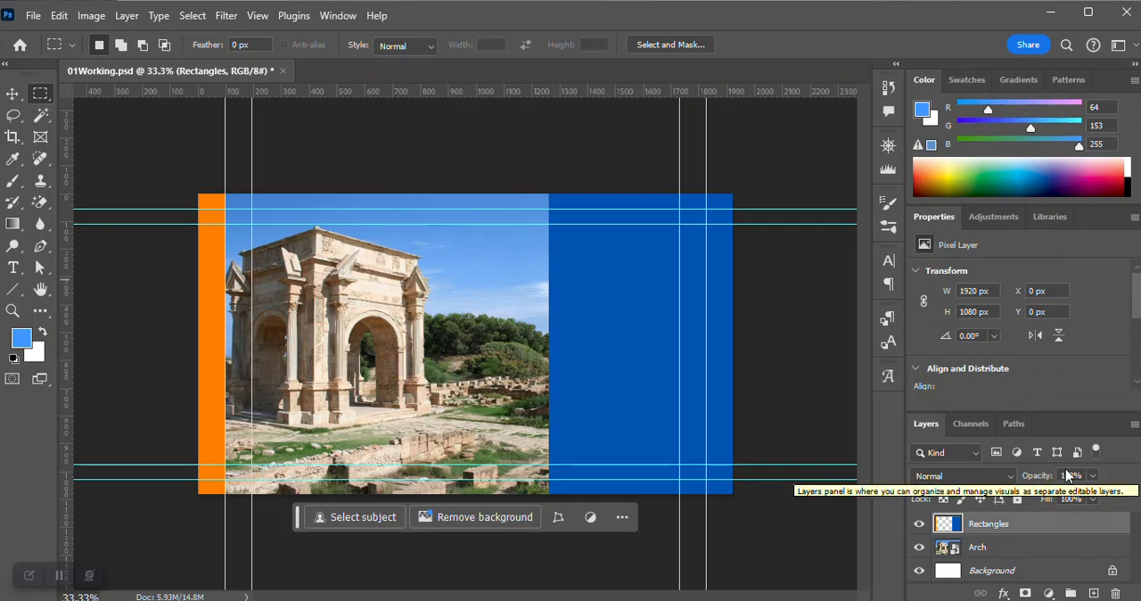
pyautogui.click(1012, 477)
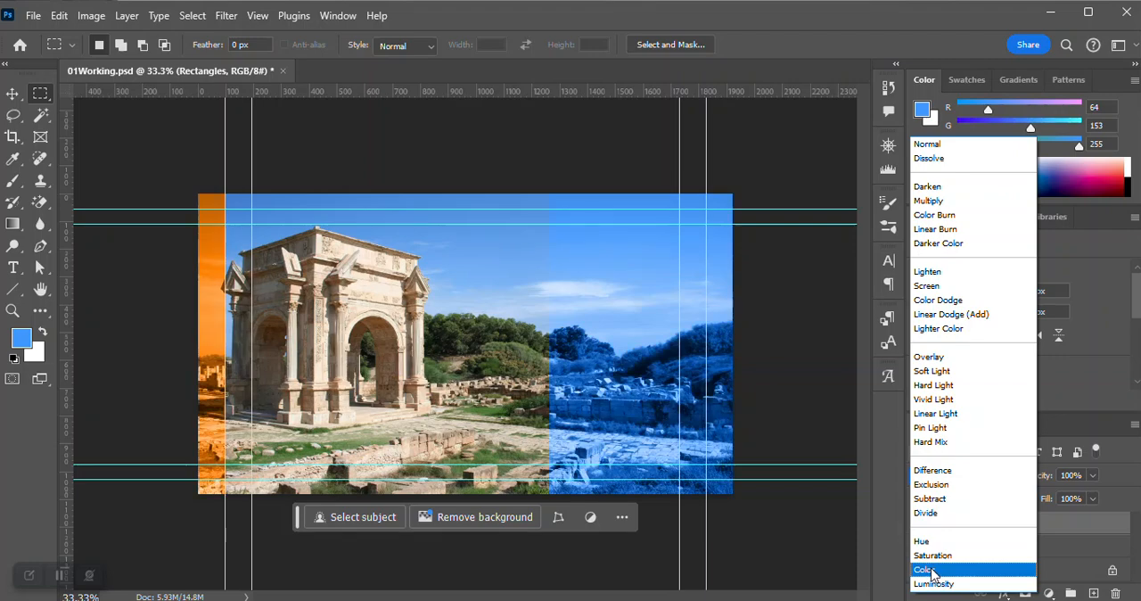
pyautogui.click(927, 569)
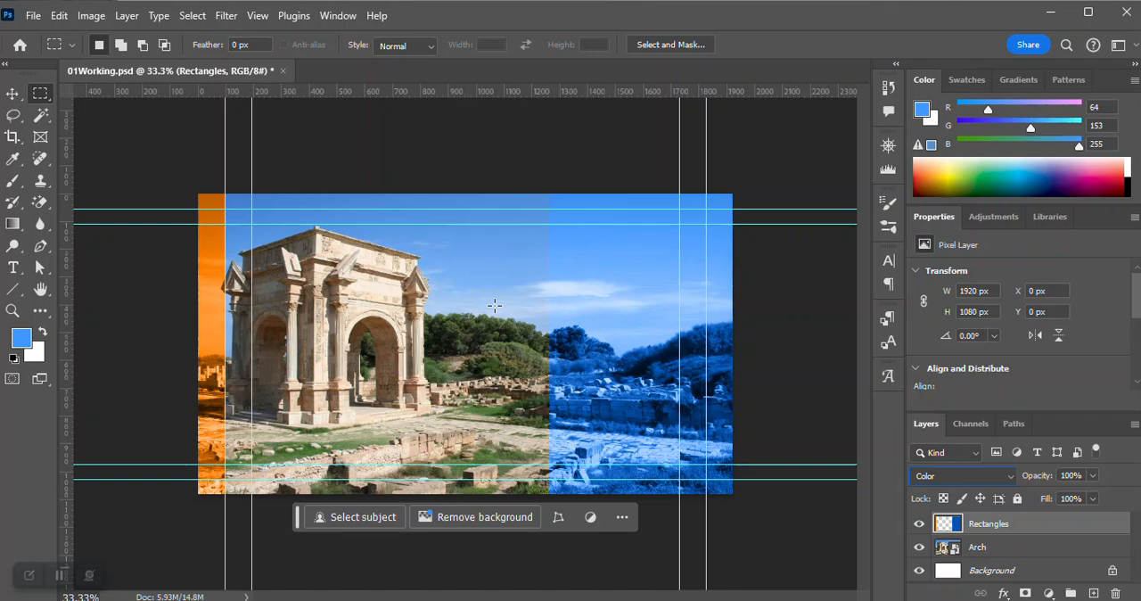
# With the Type tool, review the character and paragraph settings and set the font to Abril Fatface Regular.
pyautogui.click(15, 270)
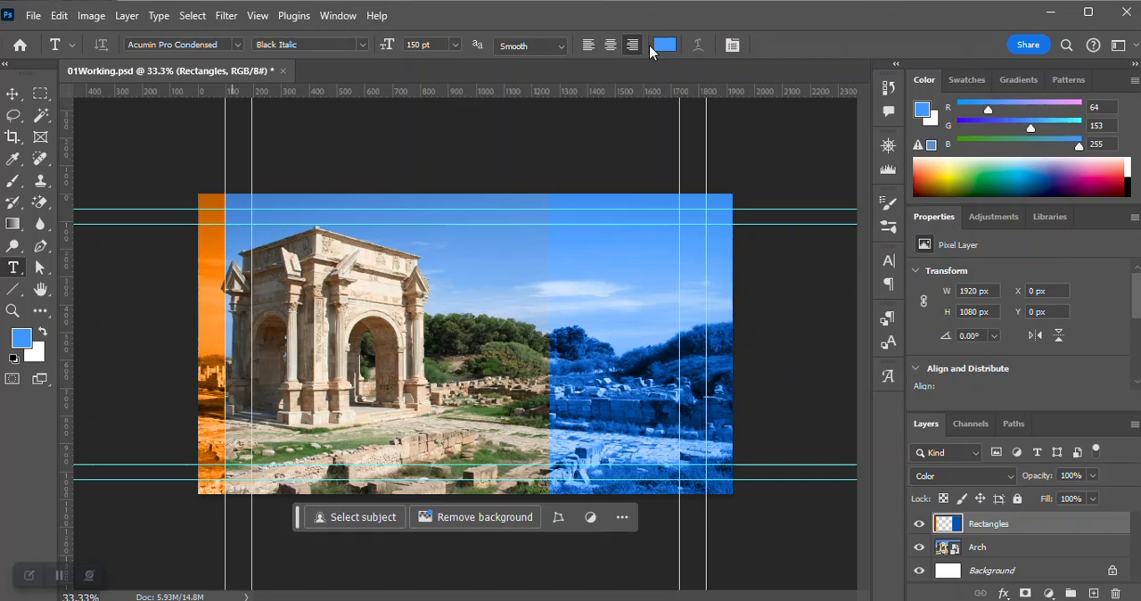
pyautogui.click(888, 261)
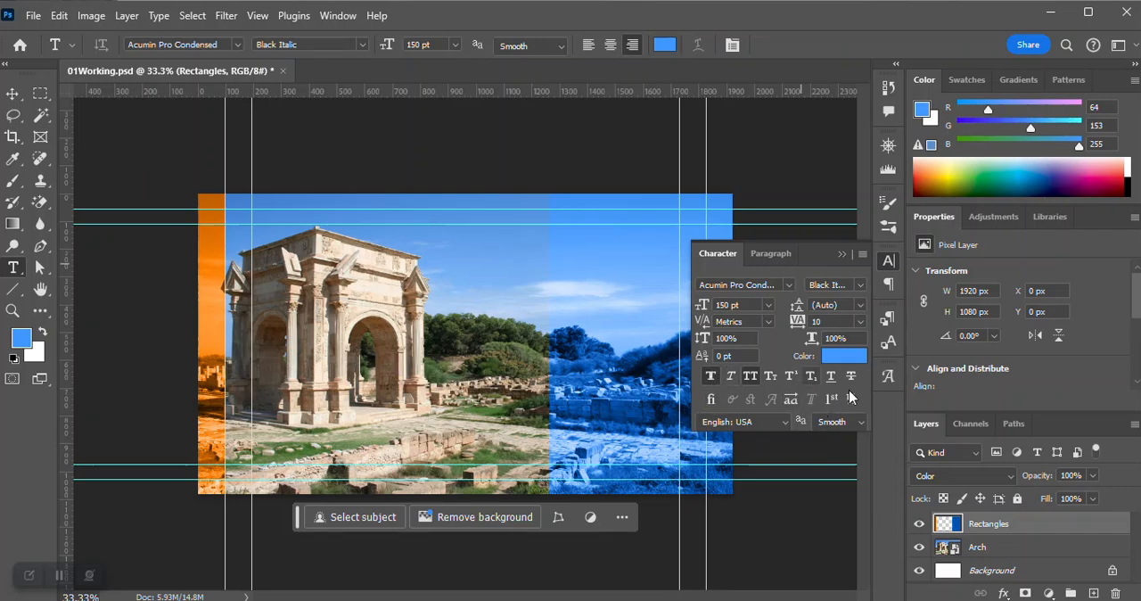
pyautogui.click(747, 381)
pyautogui.click(768, 254)
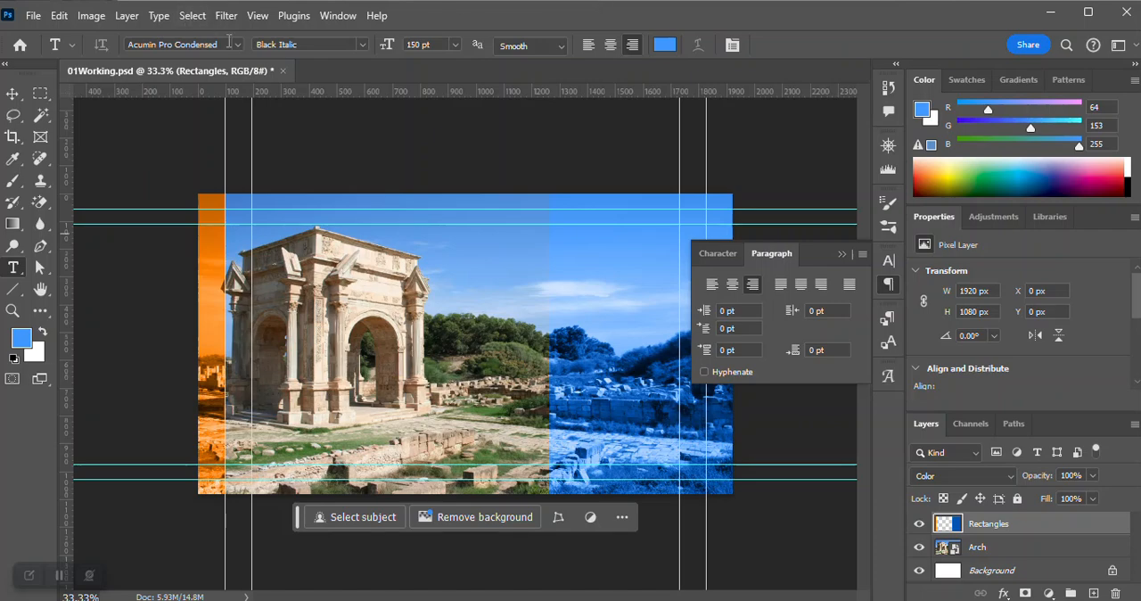
pyautogui.click(238, 47)
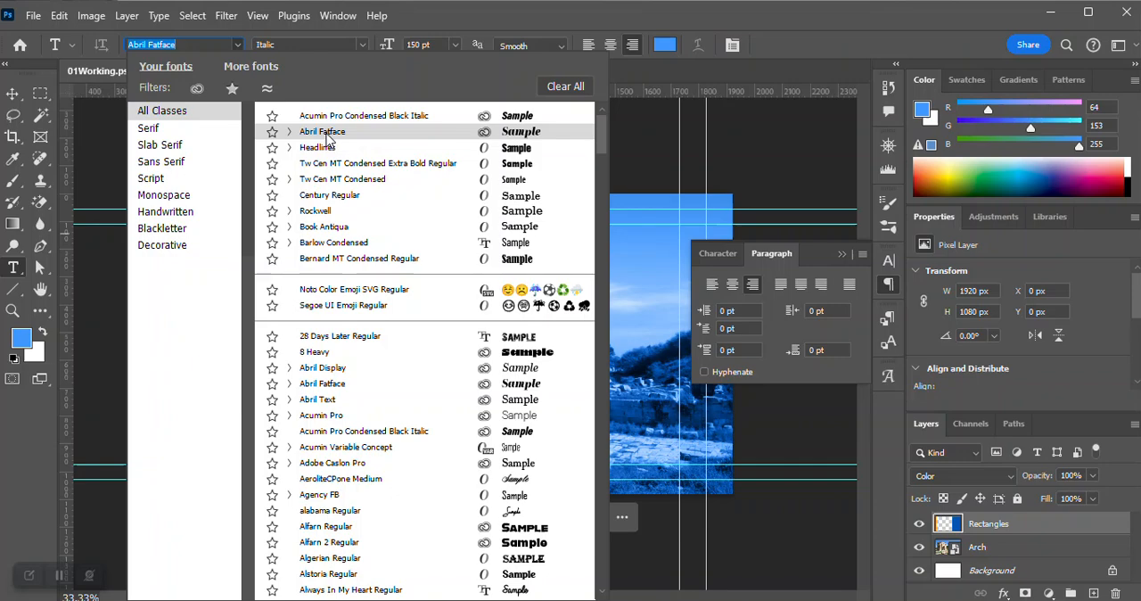
pyautogui.click(326, 134)
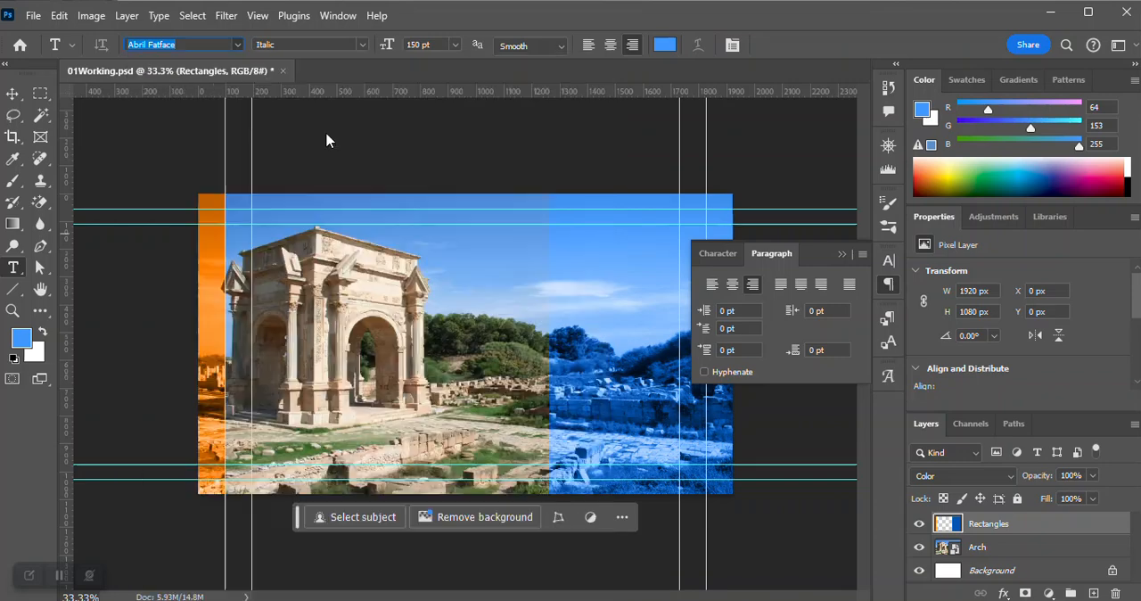
pyautogui.click(887, 285)
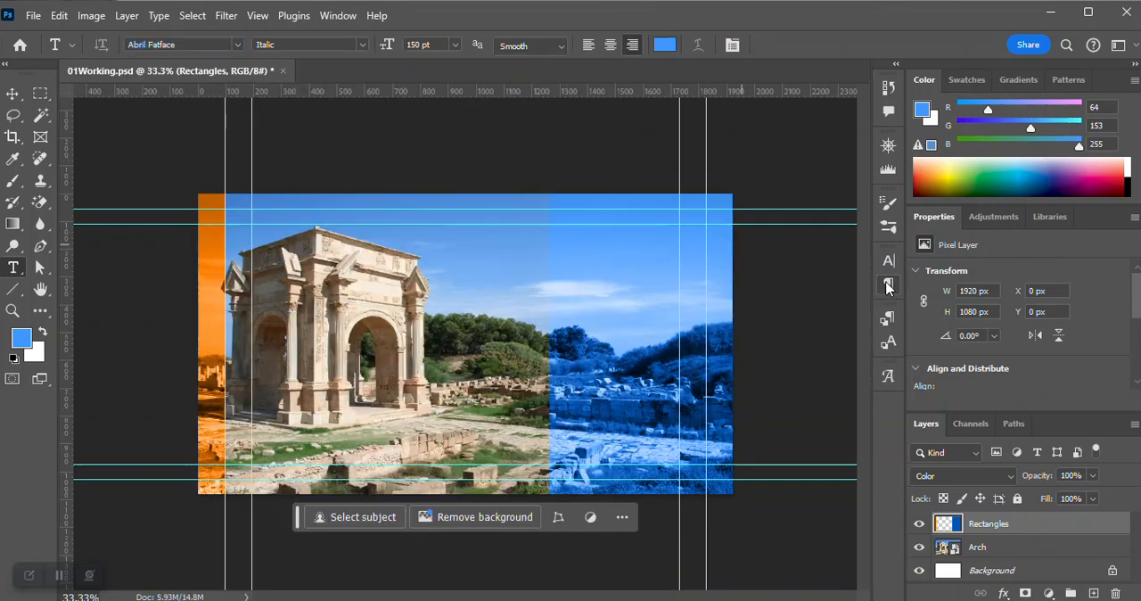
pyautogui.click(362, 45)
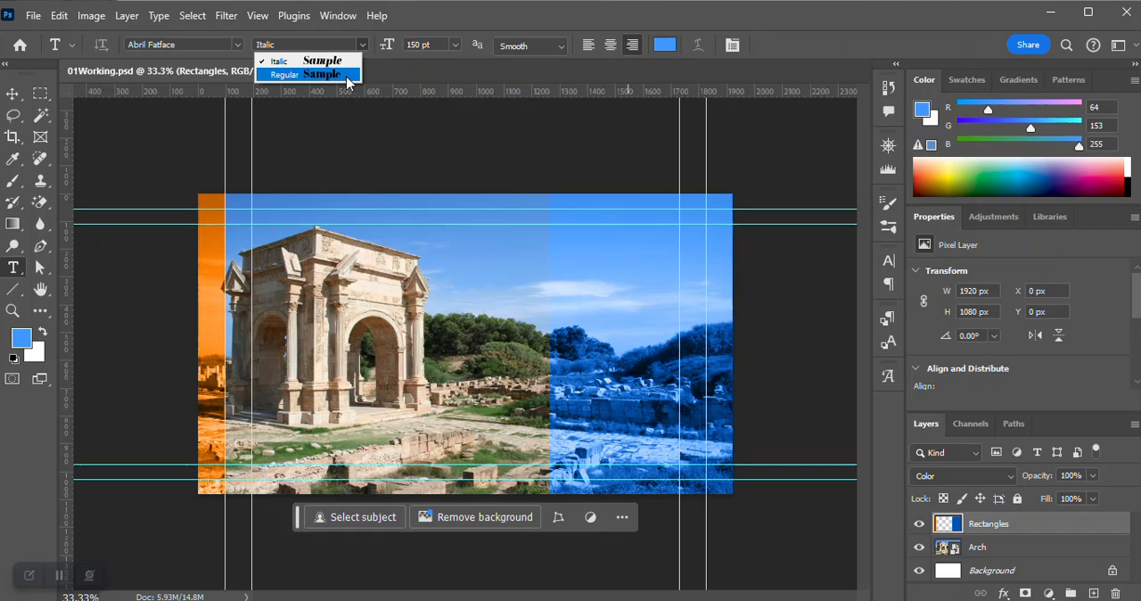
pyautogui.click(346, 76)
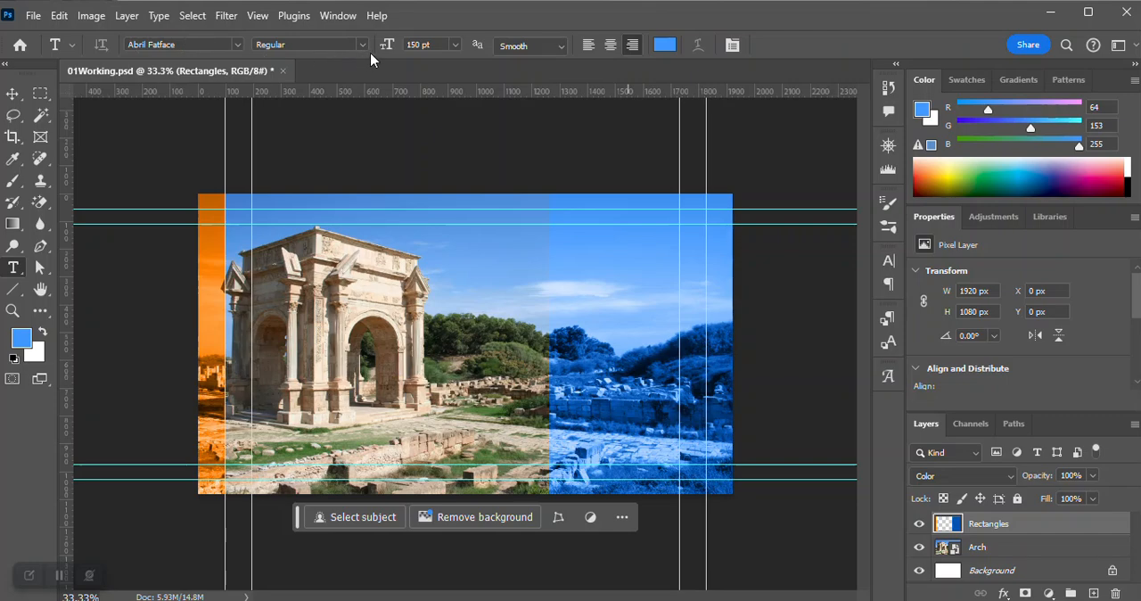
# Try to set the Type tool's font size to 210 pt.
pyautogui.click(415, 44)
pyautogui.write('210')
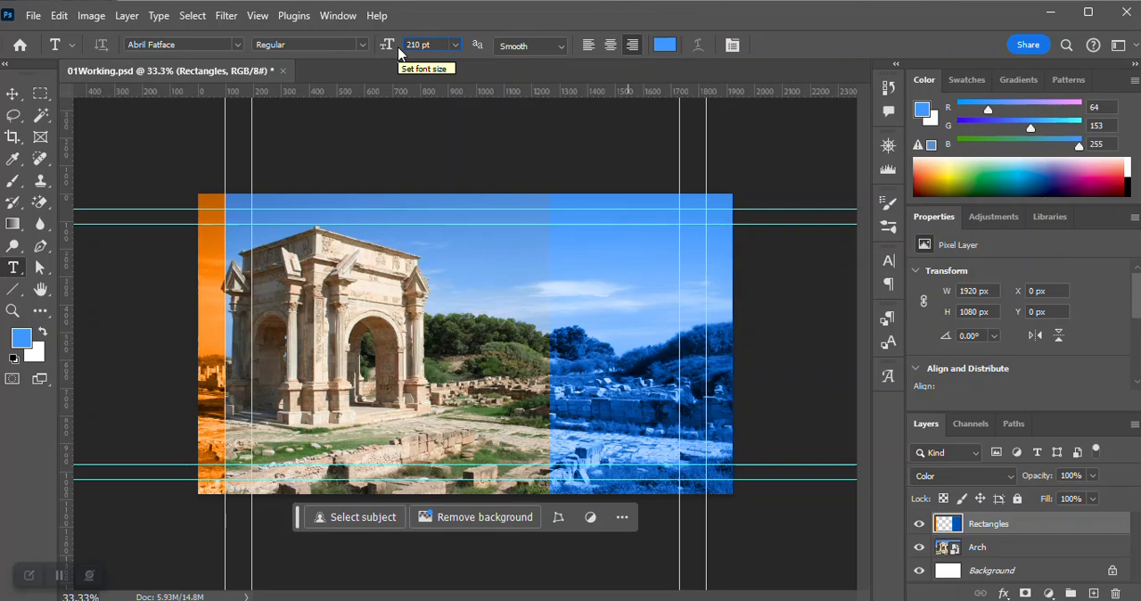
pyautogui.press('Return')
# Set the text color to white with hex value fff and choose center alignment for the text.
pyautogui.click(675, 46)
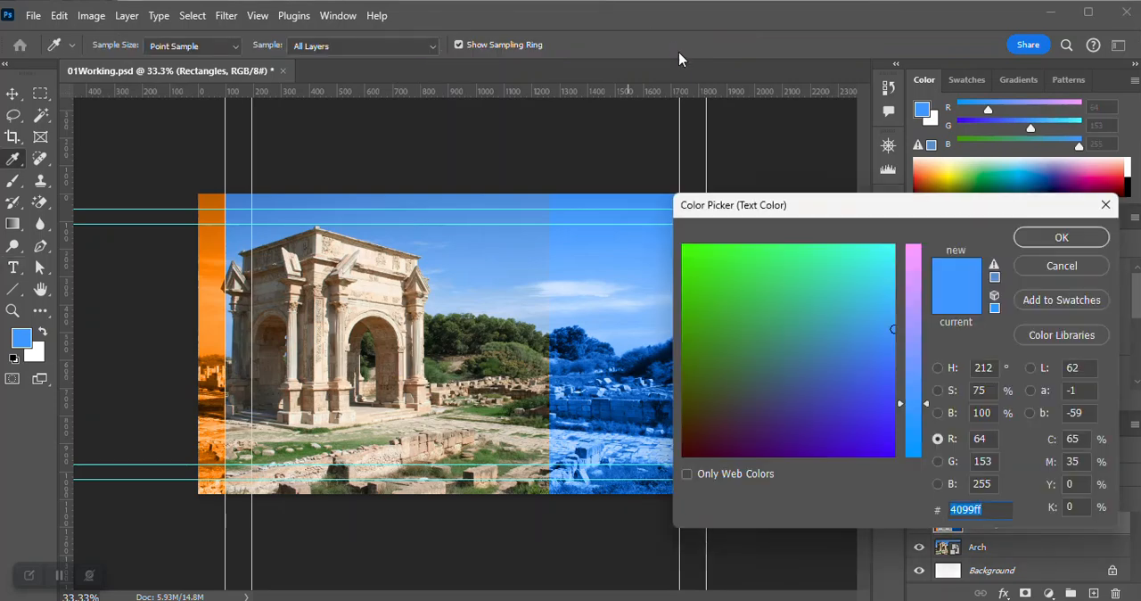
pyautogui.click(991, 515)
pyautogui.moveTo(992, 515); pyautogui.dragTo(935, 515)
pyautogui.write('fff')
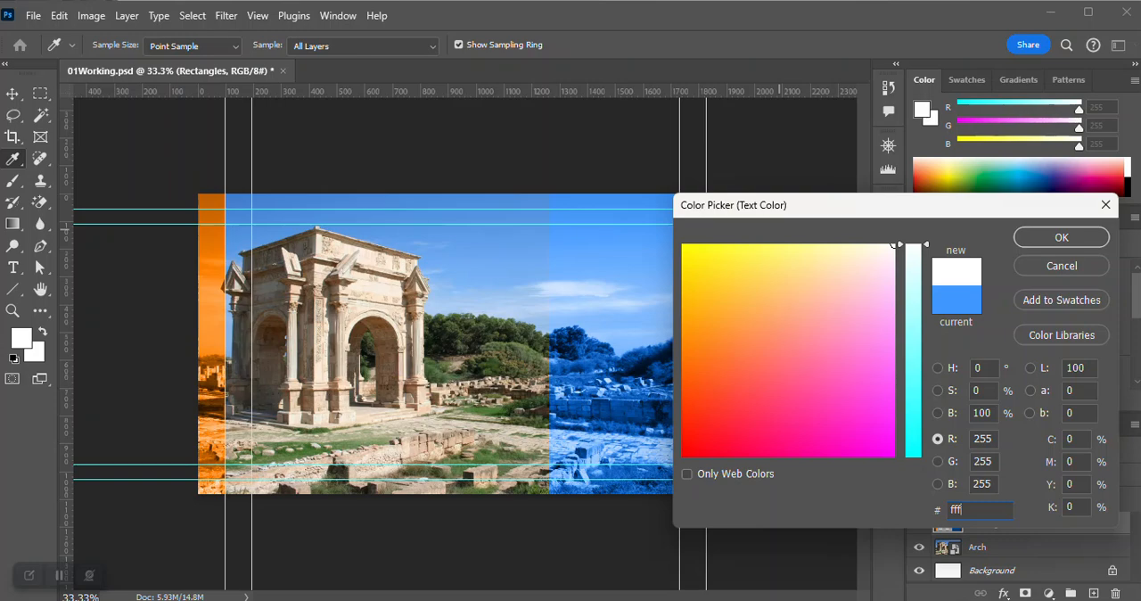
pyautogui.click(1040, 237)
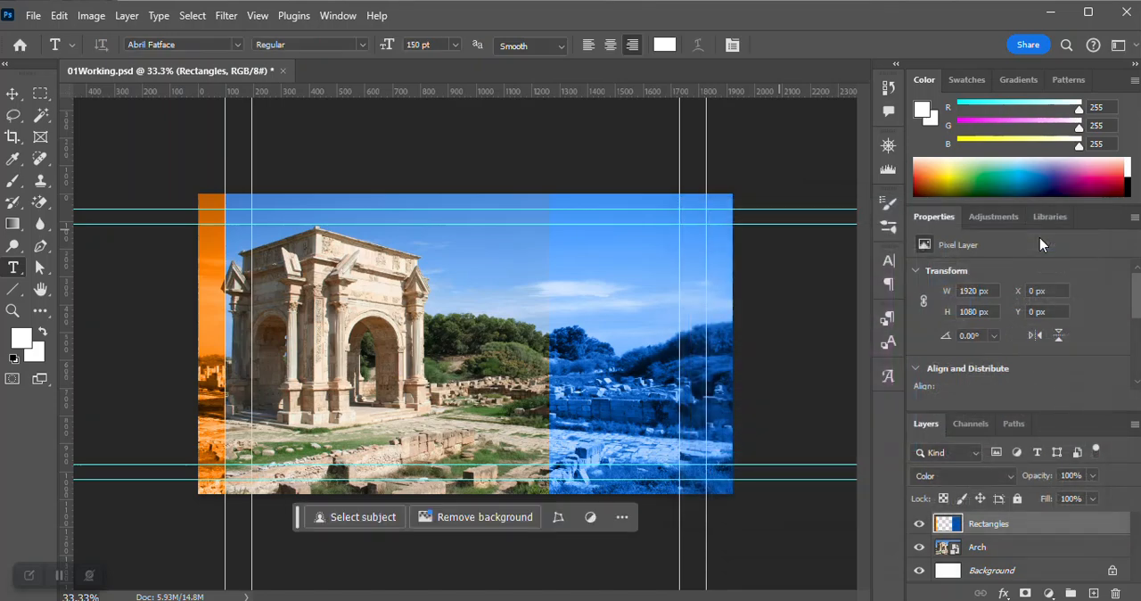
pyautogui.click(609, 44)
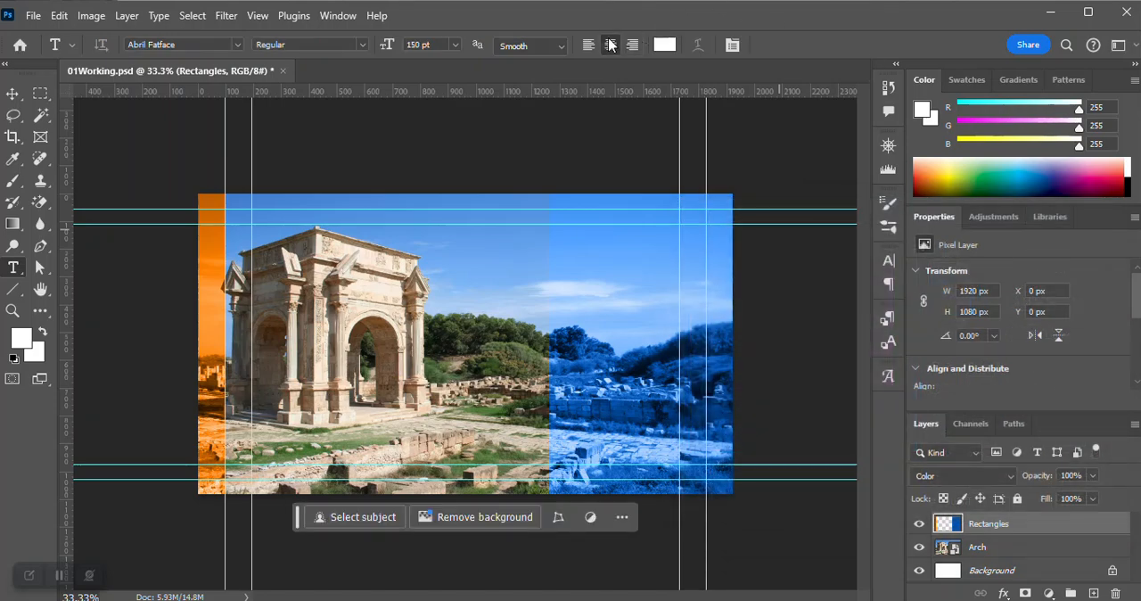
# Review the character settings, place a new text line over the arch image, and look through its type options.
pyautogui.click(888, 261)
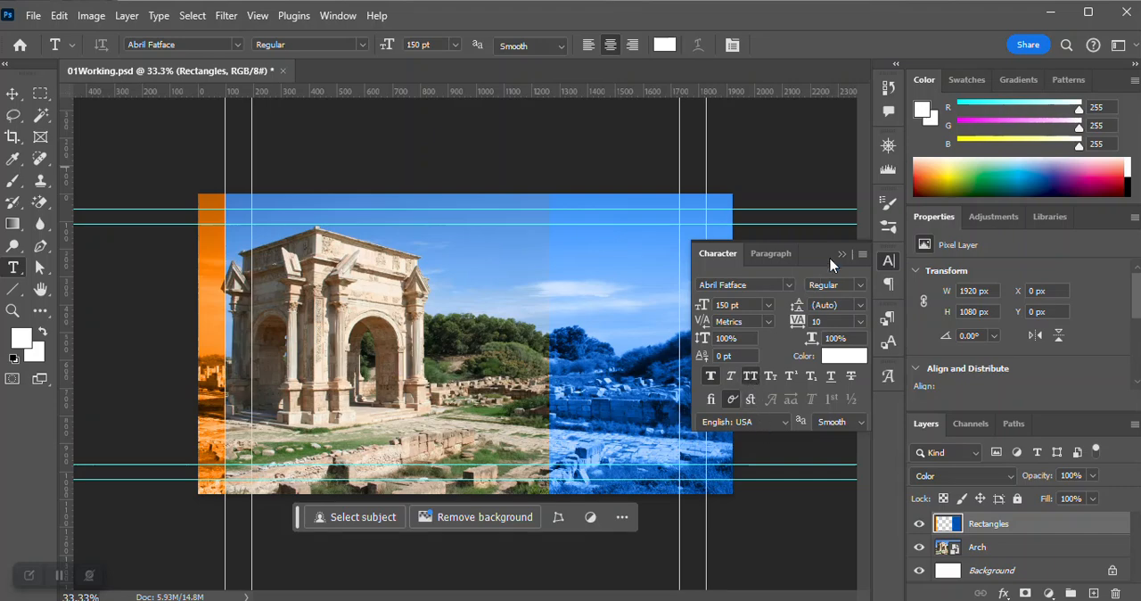
pyautogui.click(888, 261)
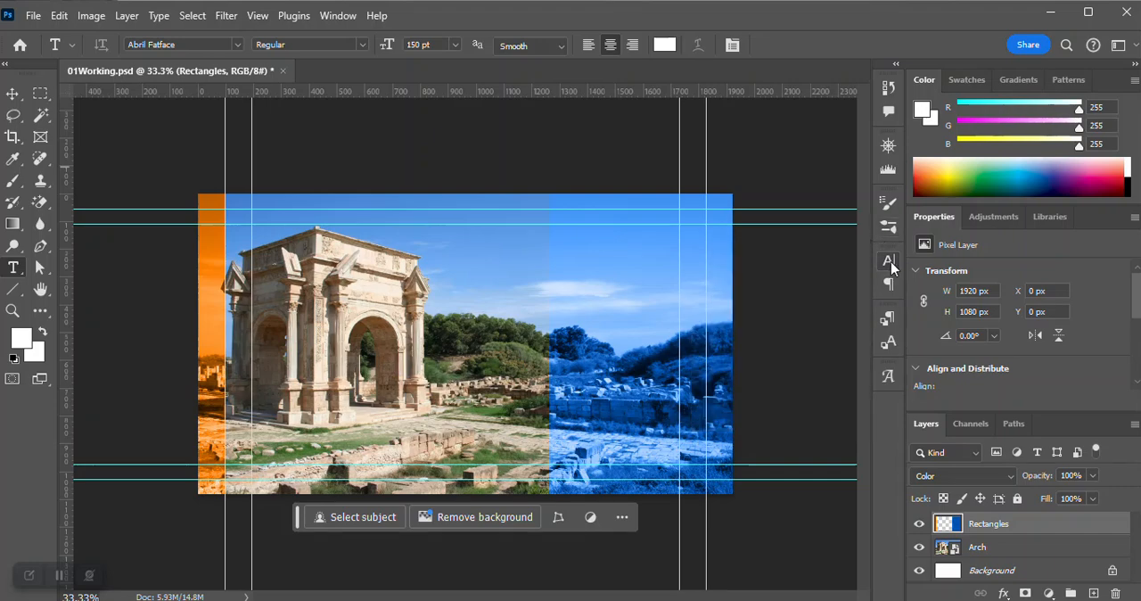
pyautogui.click(417, 328)
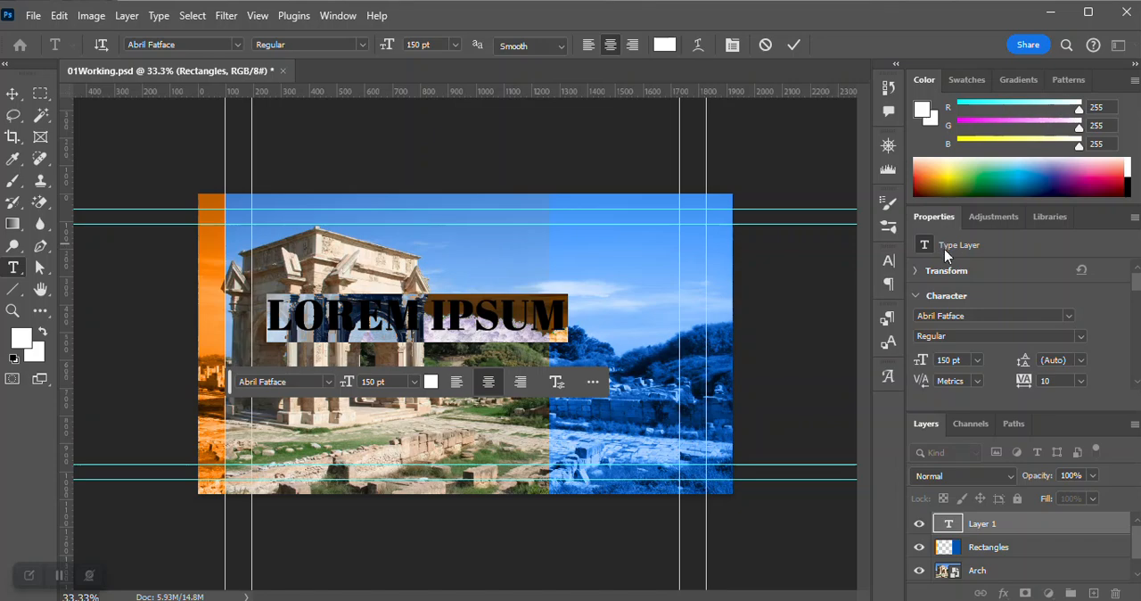
pyautogui.moveTo(1136, 283); pyautogui.dragTo(1137, 321)
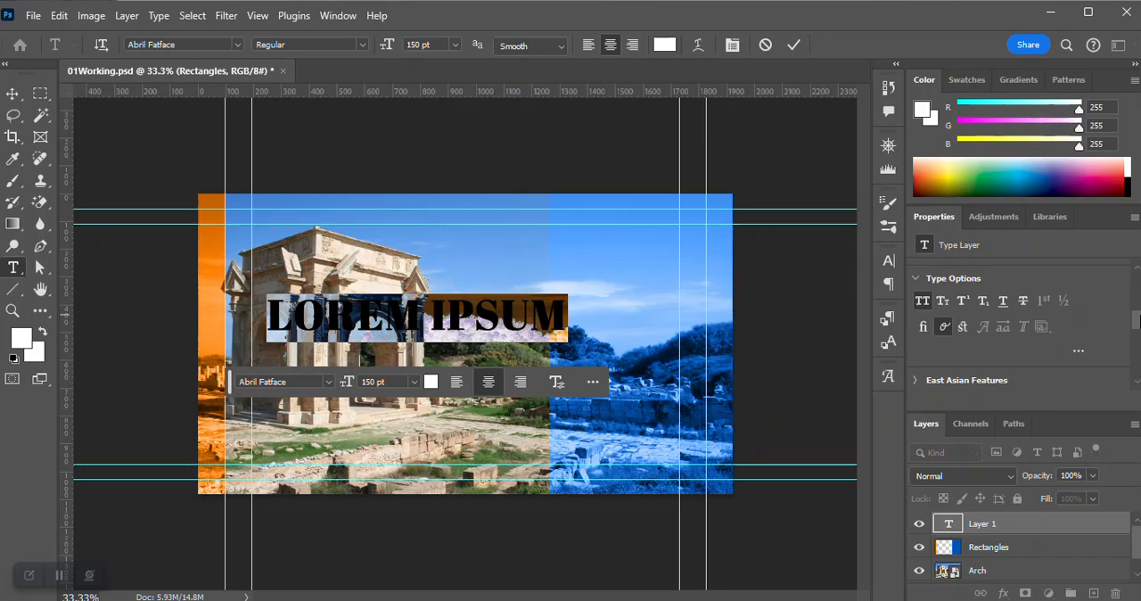
pyautogui.moveTo(1137, 321); pyautogui.dragTo(1137, 280)
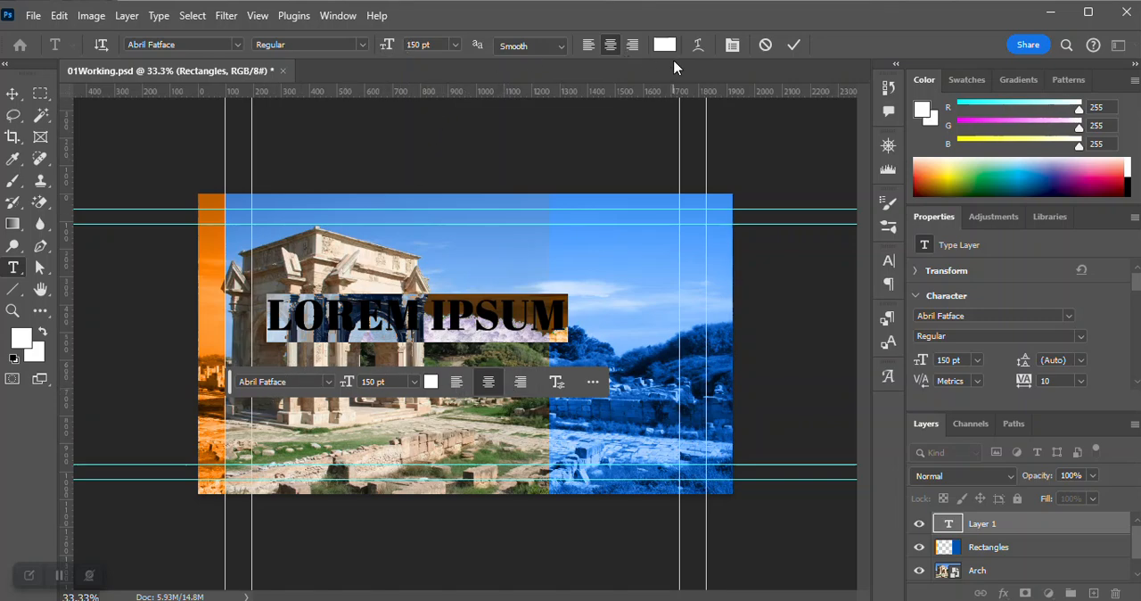
pyautogui.press('BackSpace')
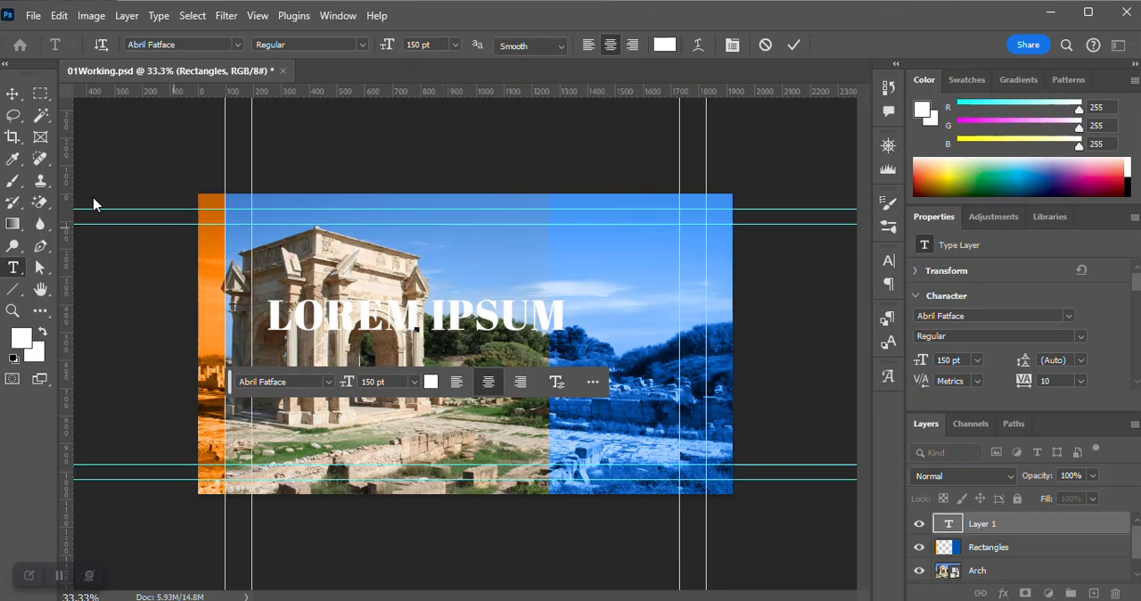
# Replace the placeholder text on the new type layer with HISTORY 301.
pyautogui.doubleClick(949, 525)
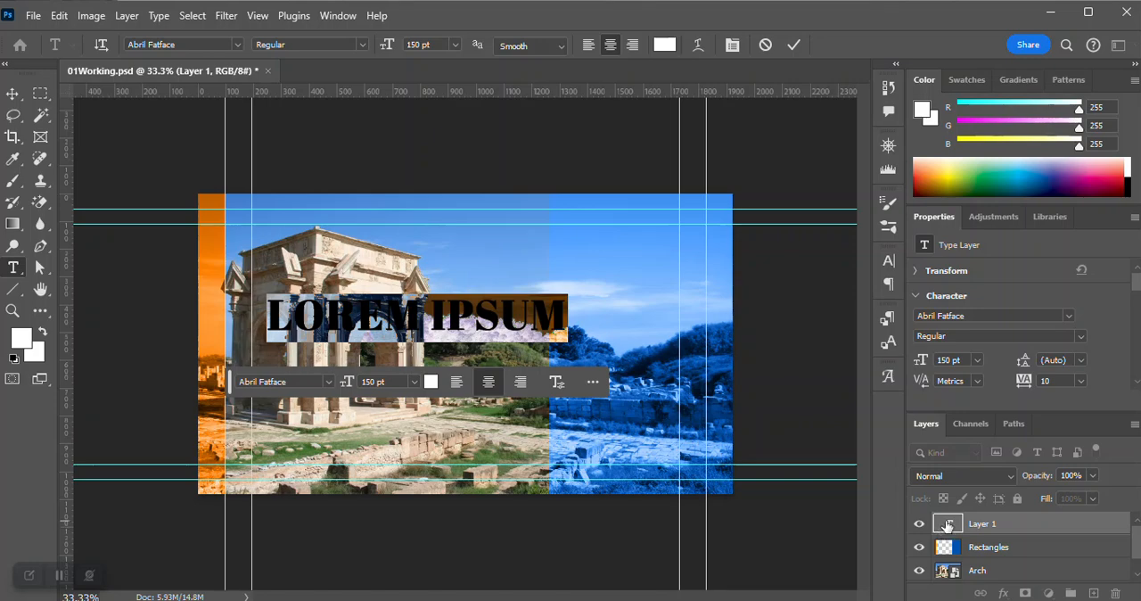
pyautogui.press('BackSpace')
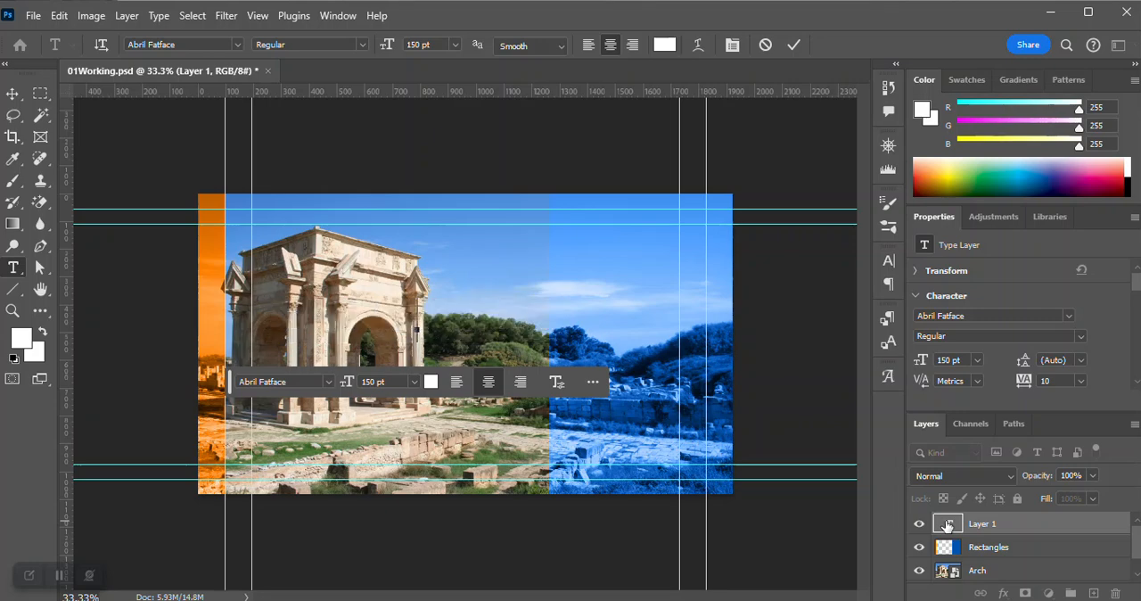
pyautogui.write('HISOT')
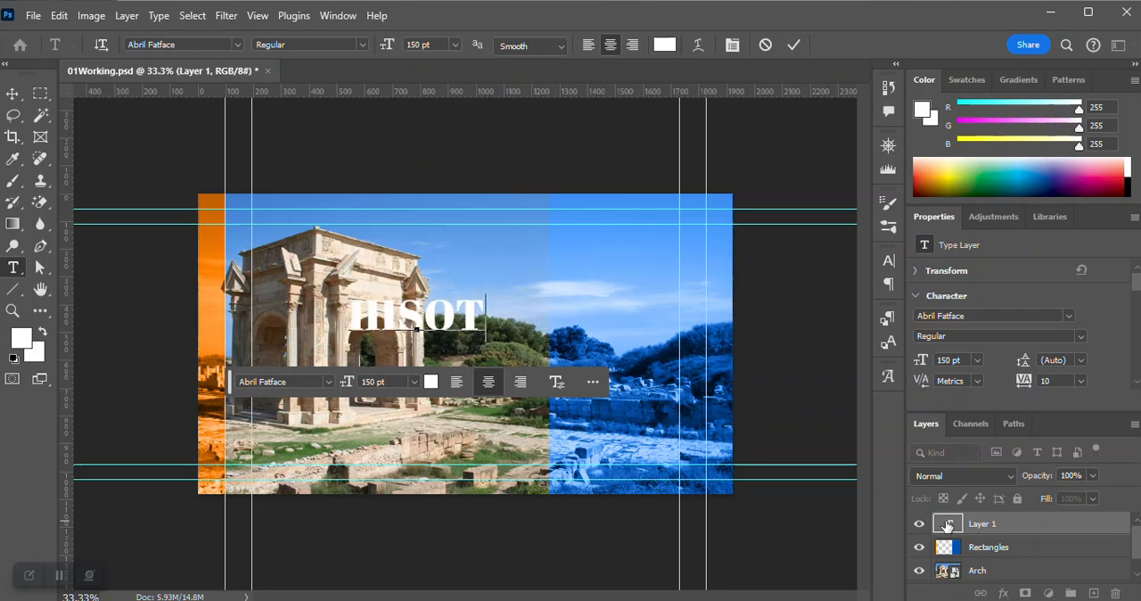
pyautogui.press('BackSpace')
pyautogui.press('BackSpace')
pyautogui.write('TORY 301')
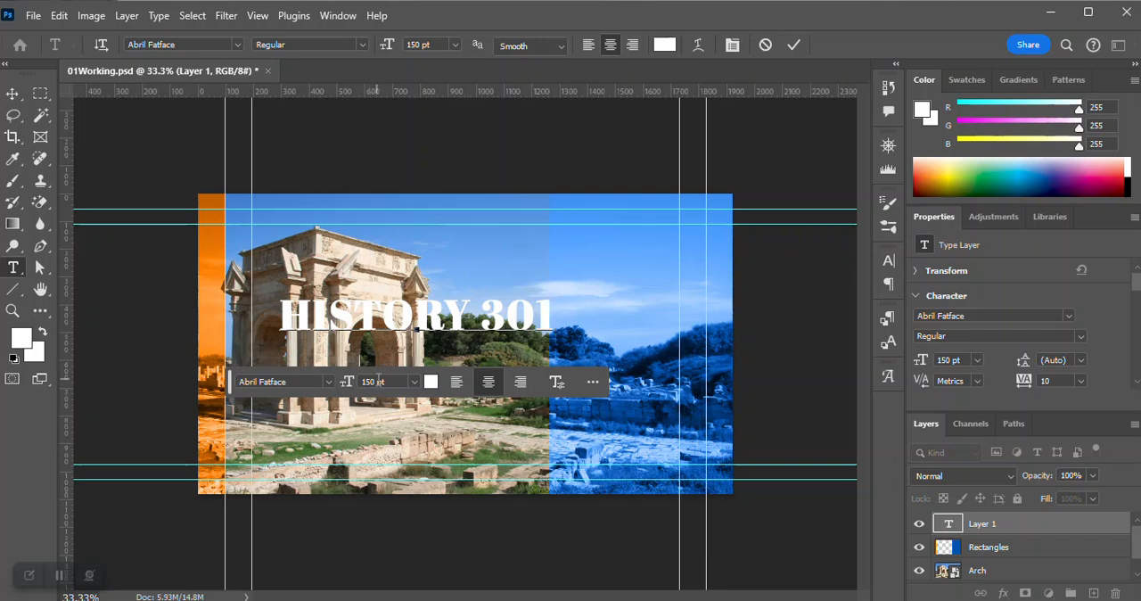
# Set the font size of the HISTORY 301 title to 210 pt and commit the text.
pyautogui.doubleClick(954, 360)
pyautogui.write('210')
pyautogui.press('Return')
pyautogui.tripleClick(419, 316)
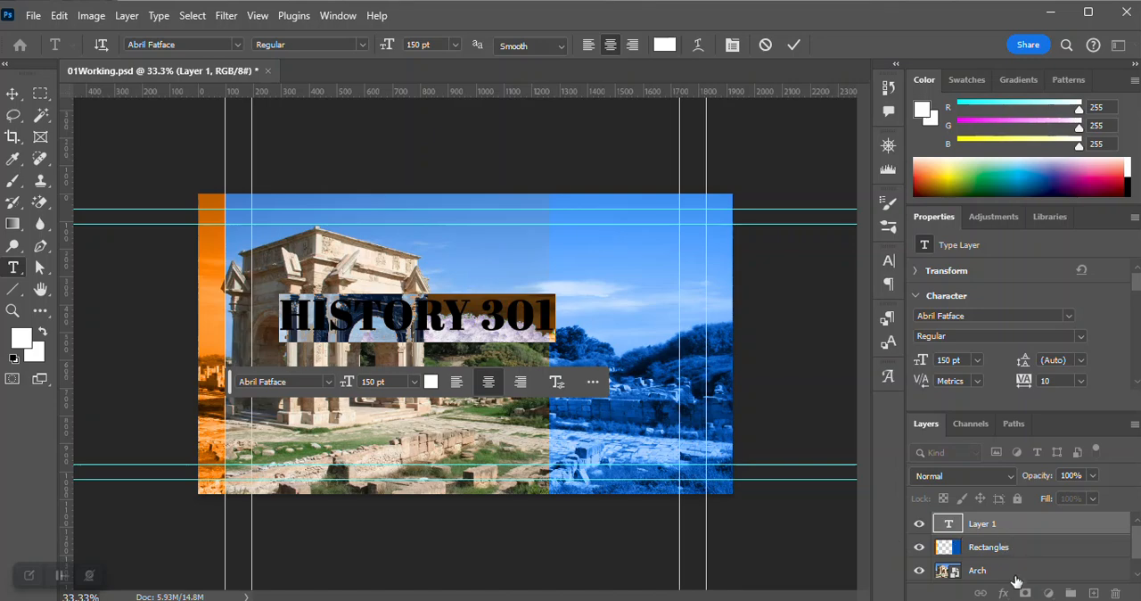
pyautogui.click(372, 381)
pyautogui.write('210')
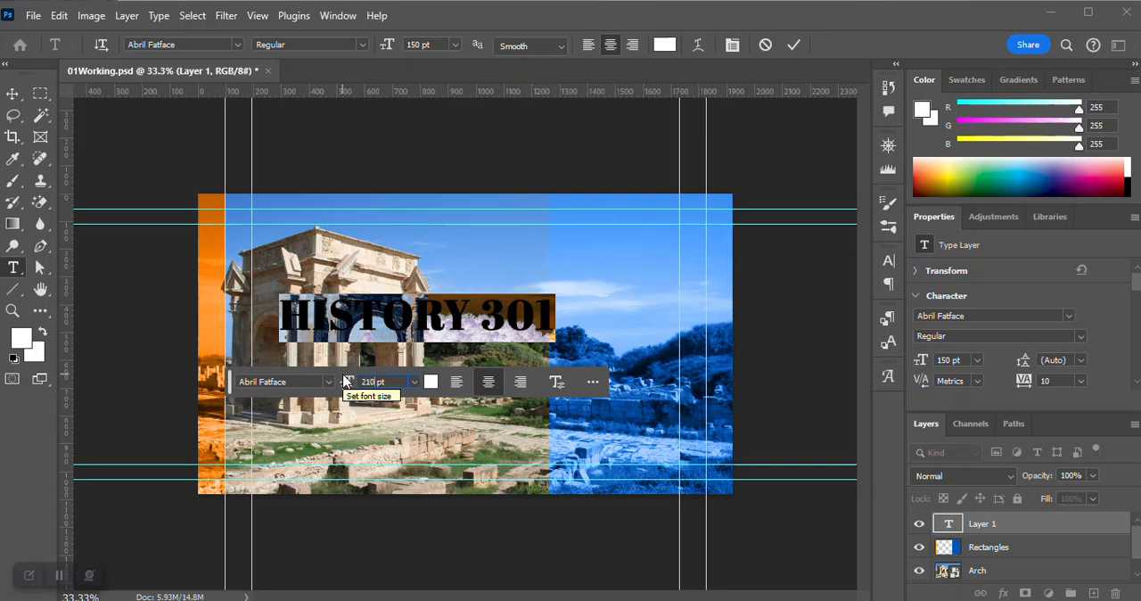
pyautogui.press('Return')
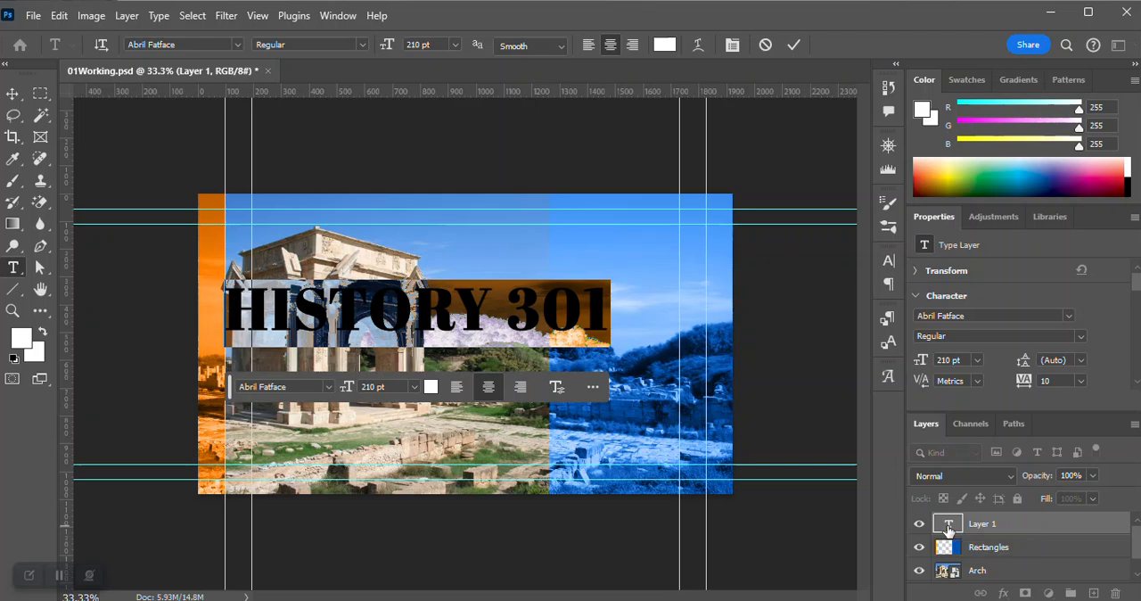
pyautogui.click(791, 46)
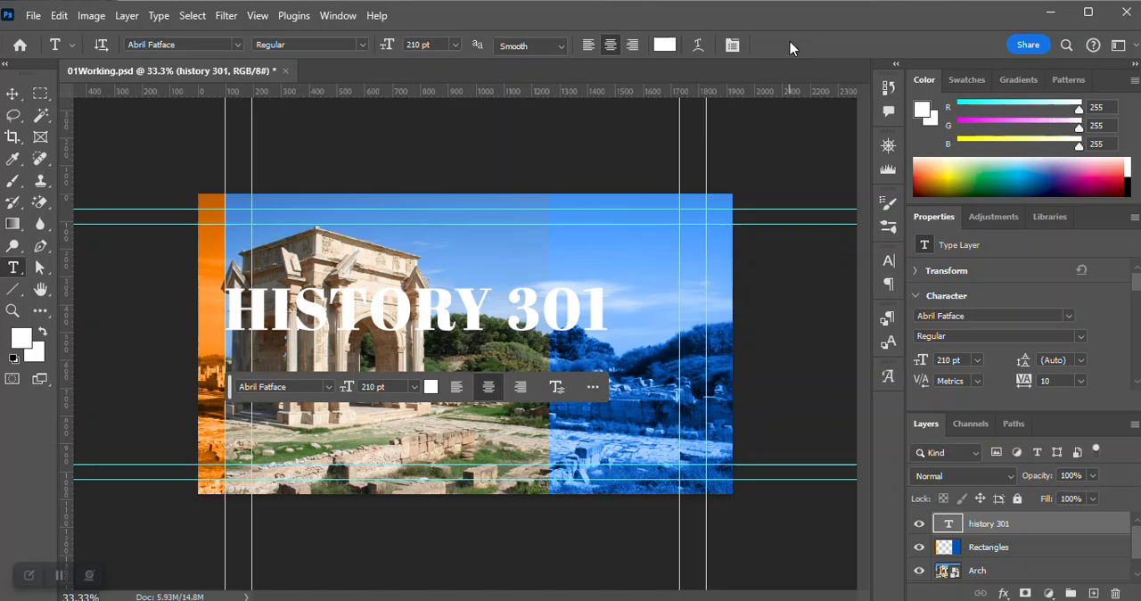
# Move the HISTORY 301 title to the horizontal and vertical center of the canvas.
pyautogui.click(13, 93)
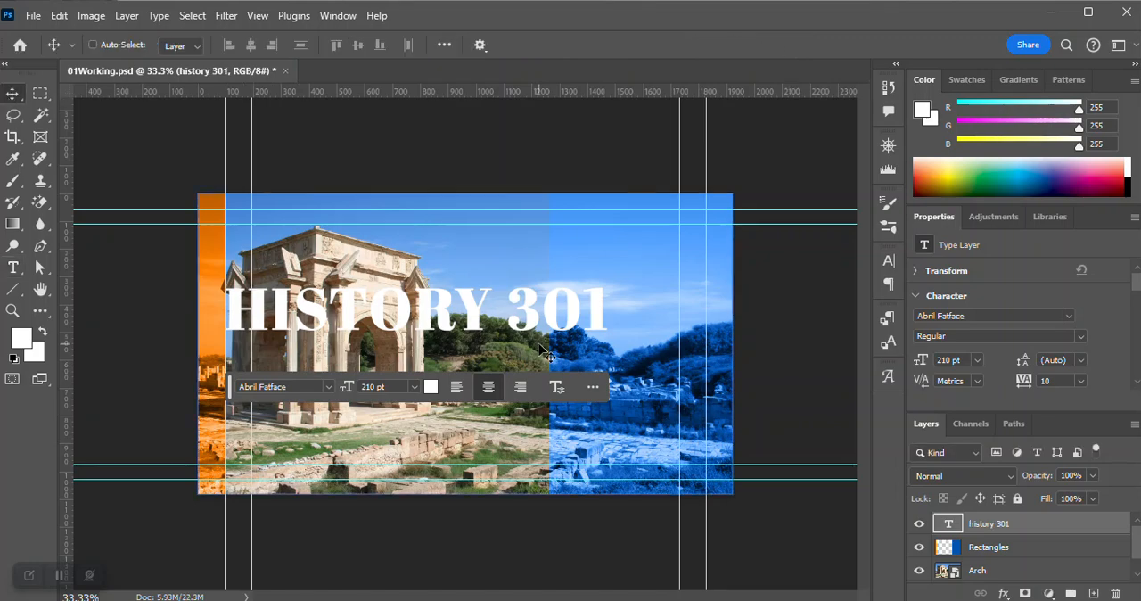
pyautogui.moveTo(427, 316); pyautogui.dragTo(480, 349)
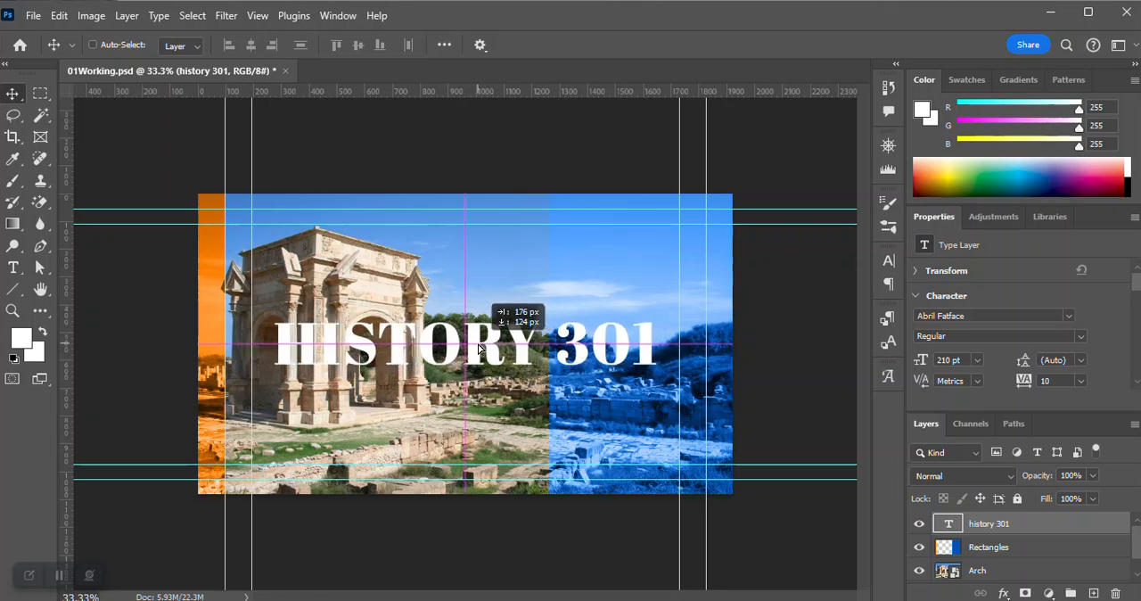
pyautogui.moveTo(479, 349); pyautogui.dragTo(480, 350)
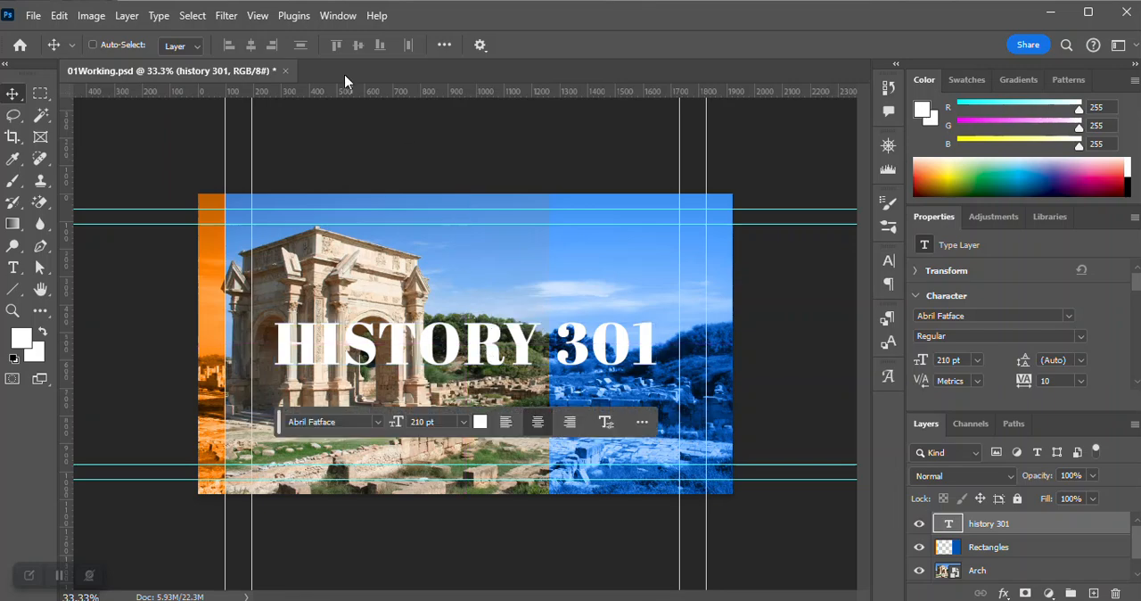
# Check the Smart Guides display option and shift the HISTORY 301 title slightly right of the canvas center.
pyautogui.click(256, 15)
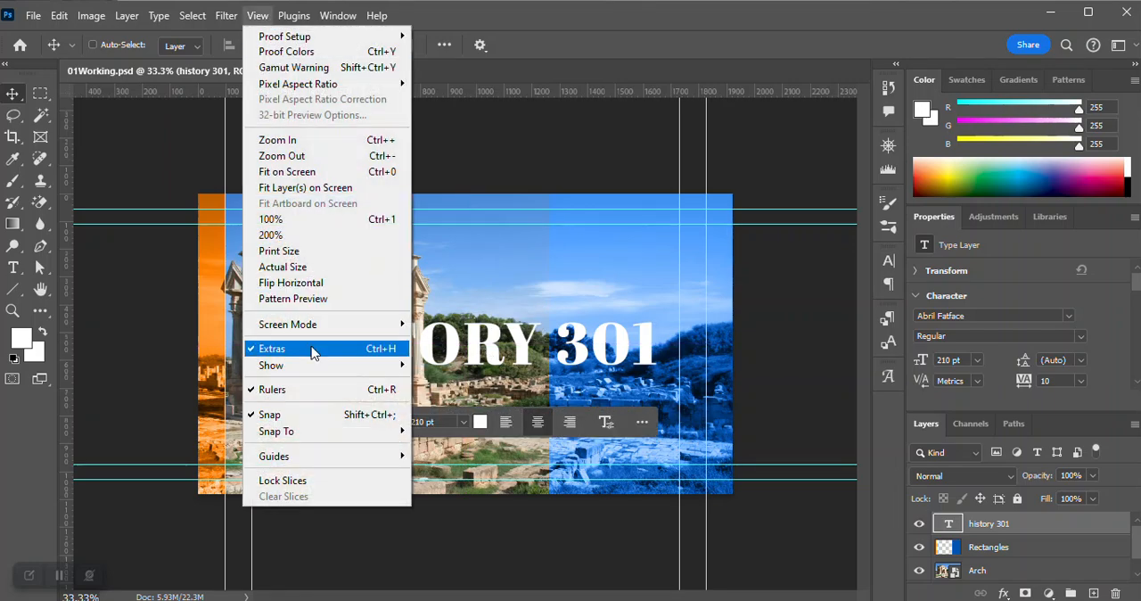
pyautogui.moveTo(313, 365)
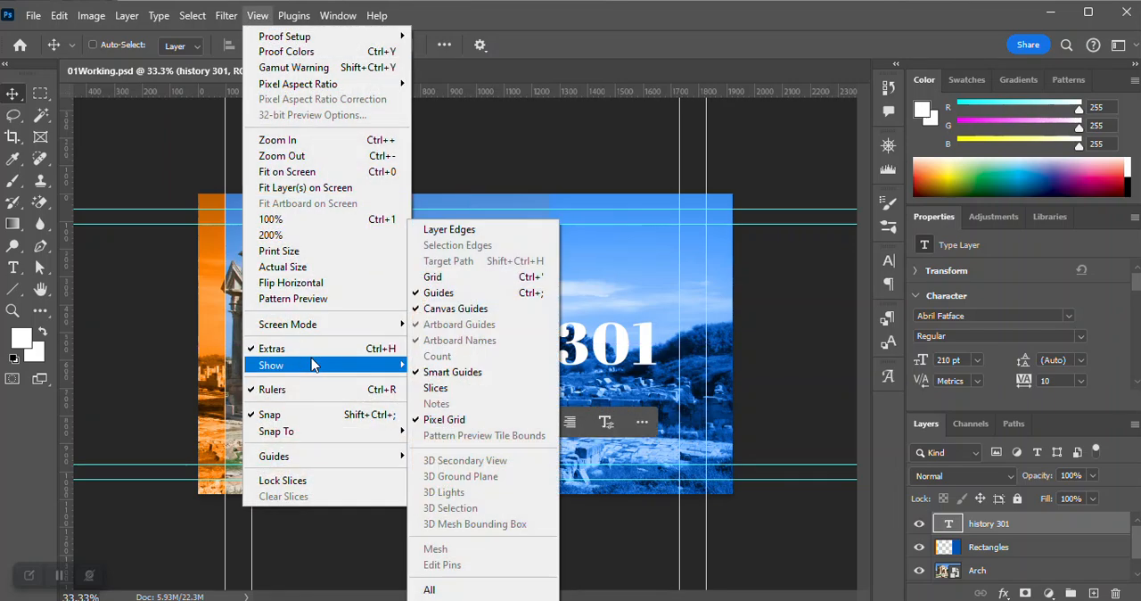
pyautogui.click(468, 379)
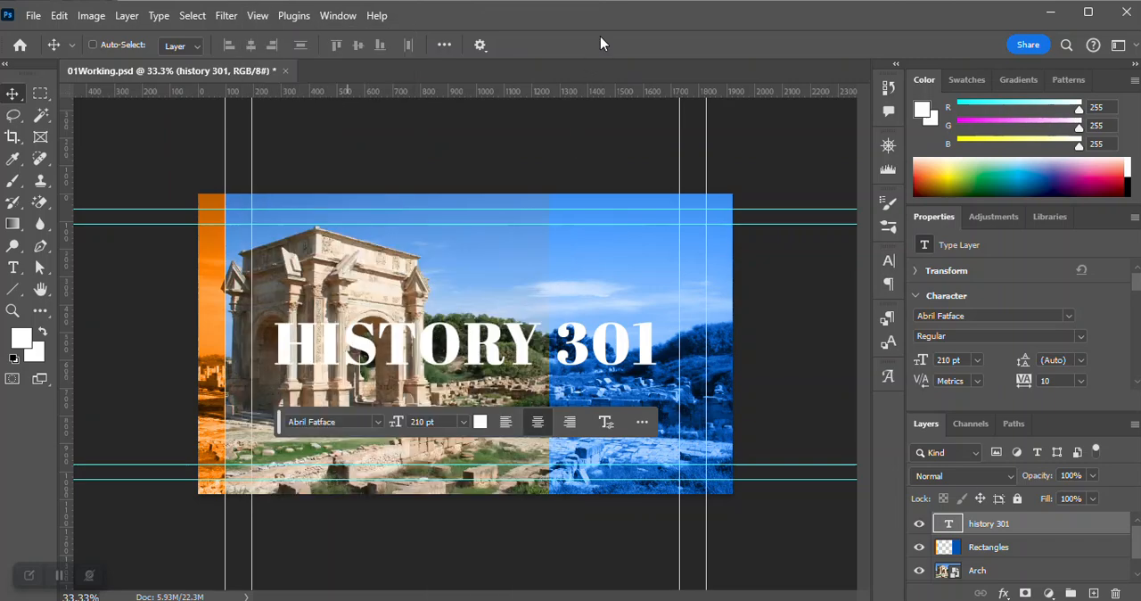
pyautogui.moveTo(491, 357)
pyautogui.mouseDown()
pyautogui.moveTo(479, 328)
pyautogui.moveTo(488, 350)
pyautogui.moveTo(478, 334)
pyautogui.moveTo(555, 339)
pyautogui.moveTo(504, 346)
pyautogui.moveTo(499, 378)
pyautogui.moveTo(496, 322)
pyautogui.moveTo(498, 355)
pyautogui.moveTo(489, 346)
pyautogui.moveTo(499, 352)
pyautogui.mouseUp()
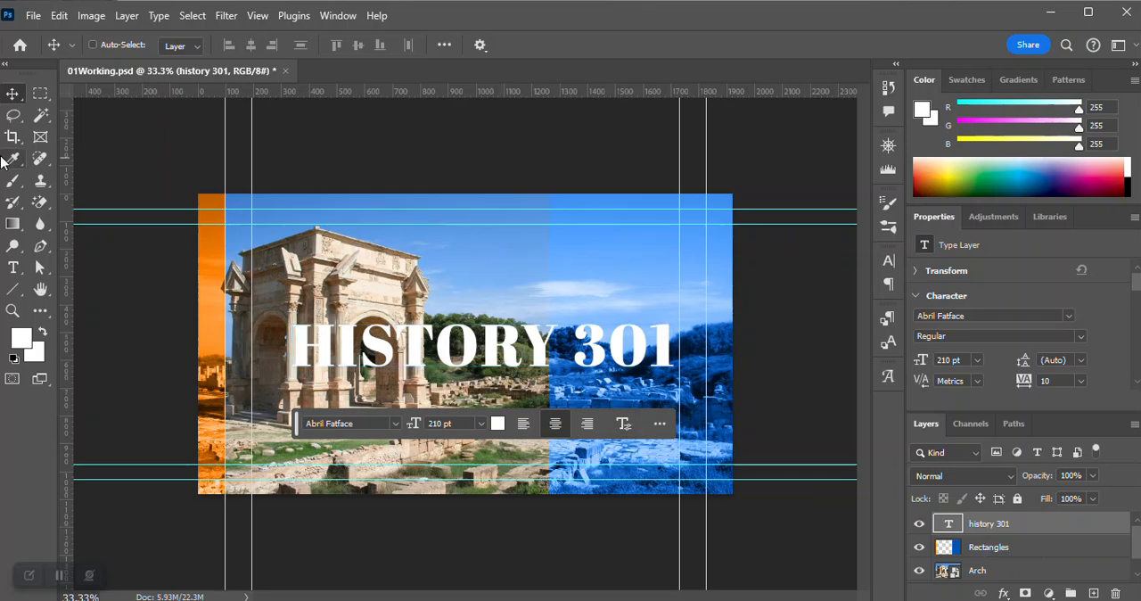
# Change the selected title to Acumin Pro Condensed Black Italic at 165 pt with right alignment, and review its paragraph settings.
pyautogui.click(14, 269)
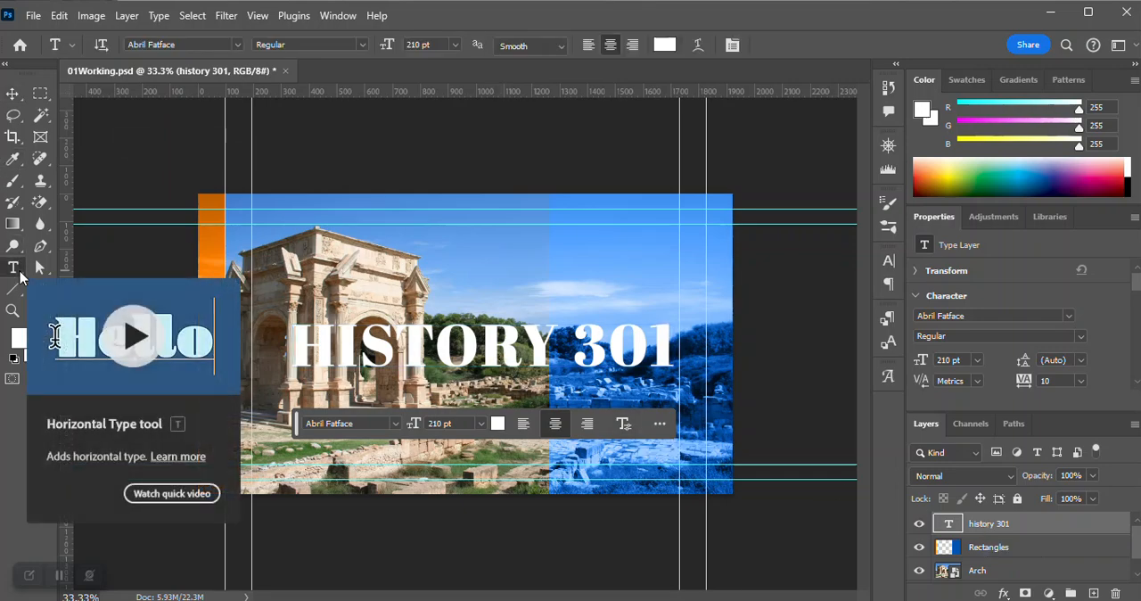
pyautogui.click(238, 47)
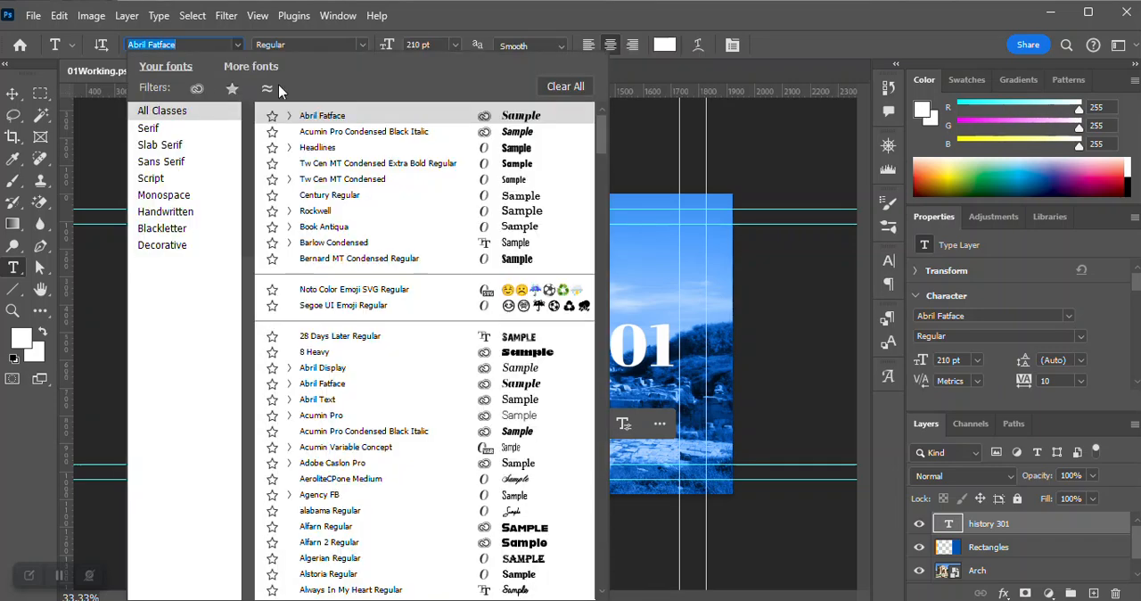
pyautogui.click(323, 134)
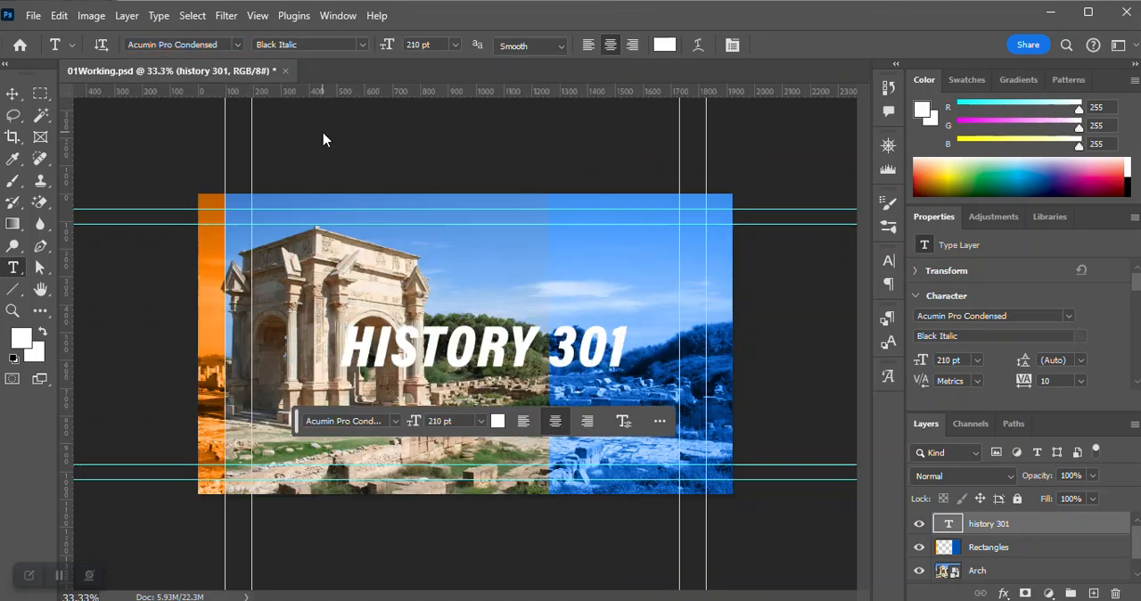
pyautogui.click(362, 44)
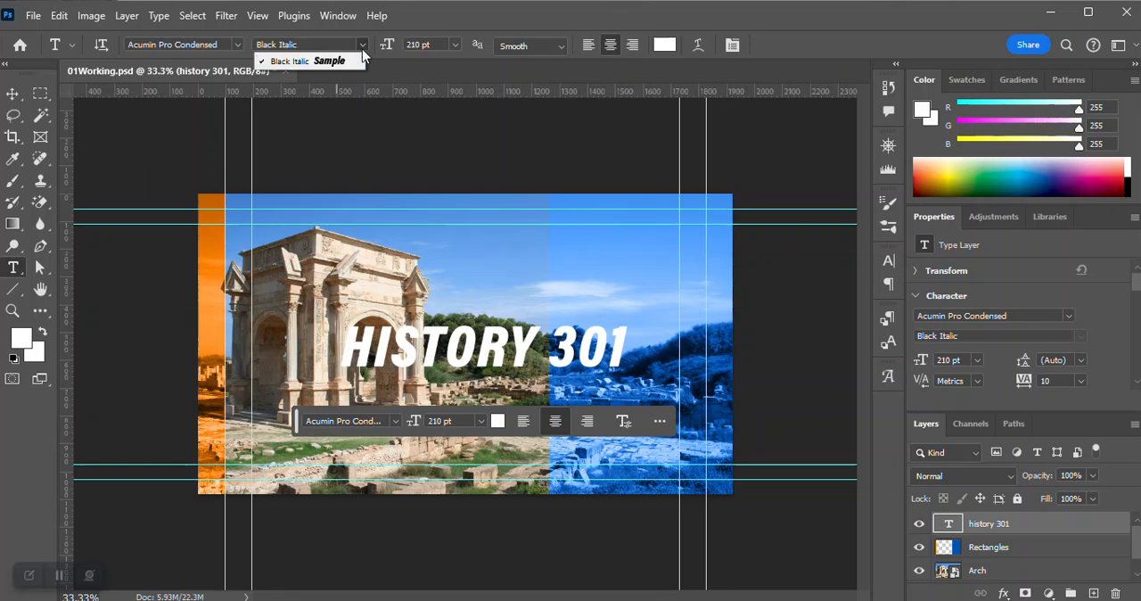
pyautogui.click(418, 43)
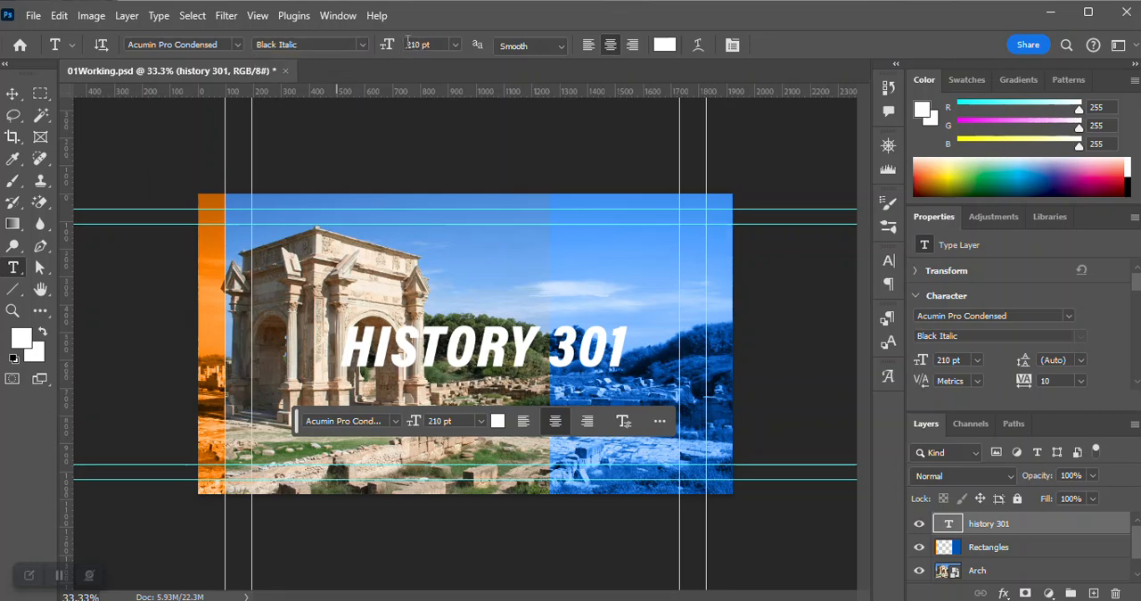
pyautogui.moveTo(424, 44); pyautogui.dragTo(403, 44)
pyautogui.press('Return')
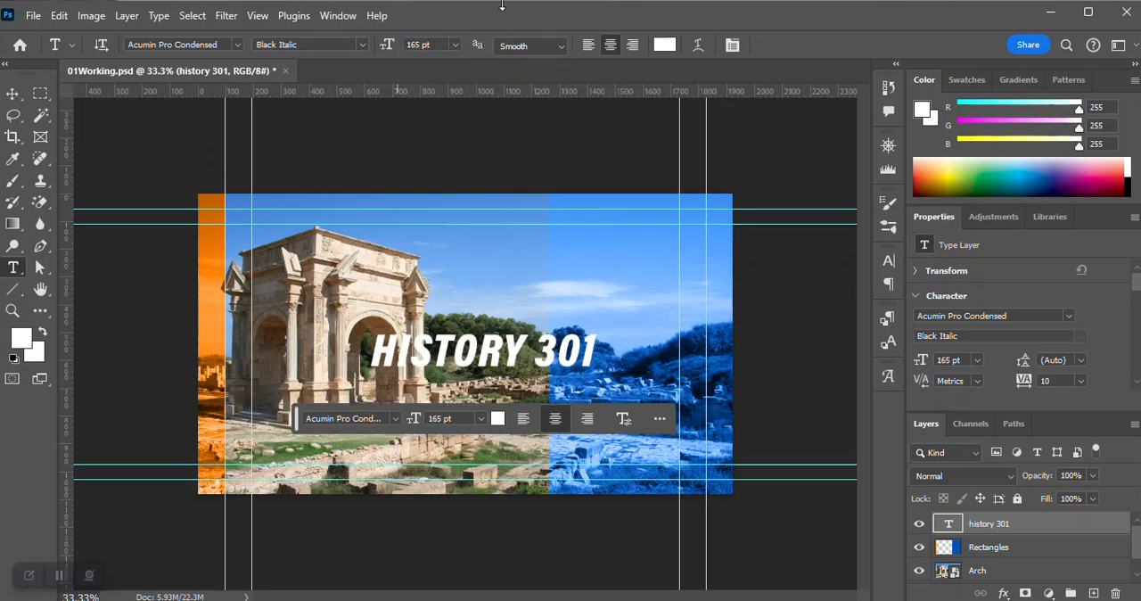
pyautogui.click(632, 46)
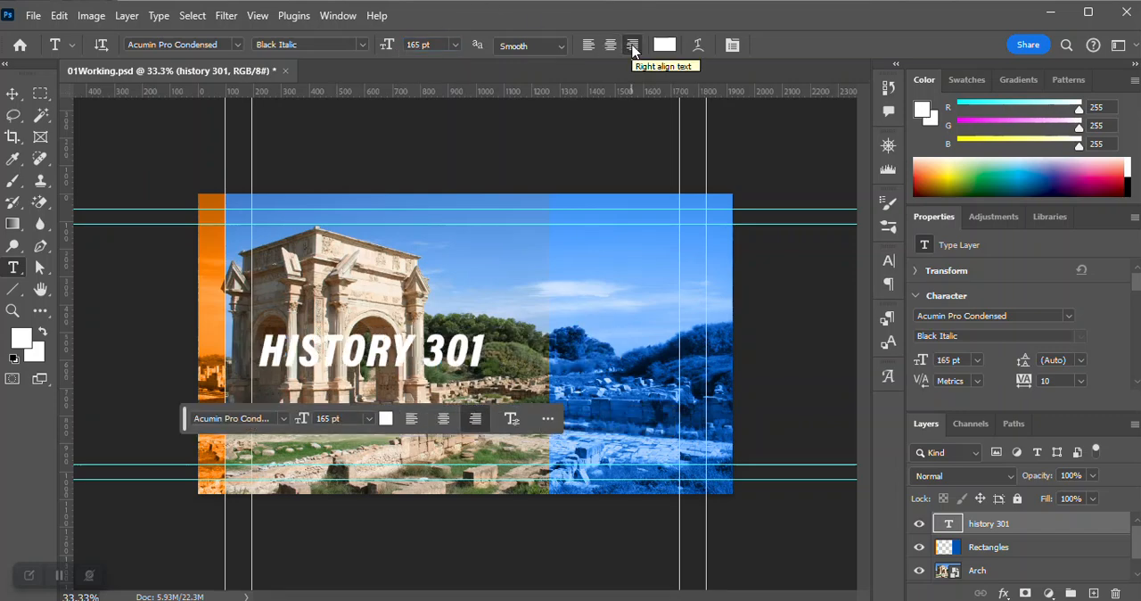
pyautogui.moveTo(1136, 285); pyautogui.dragTo(1137, 305)
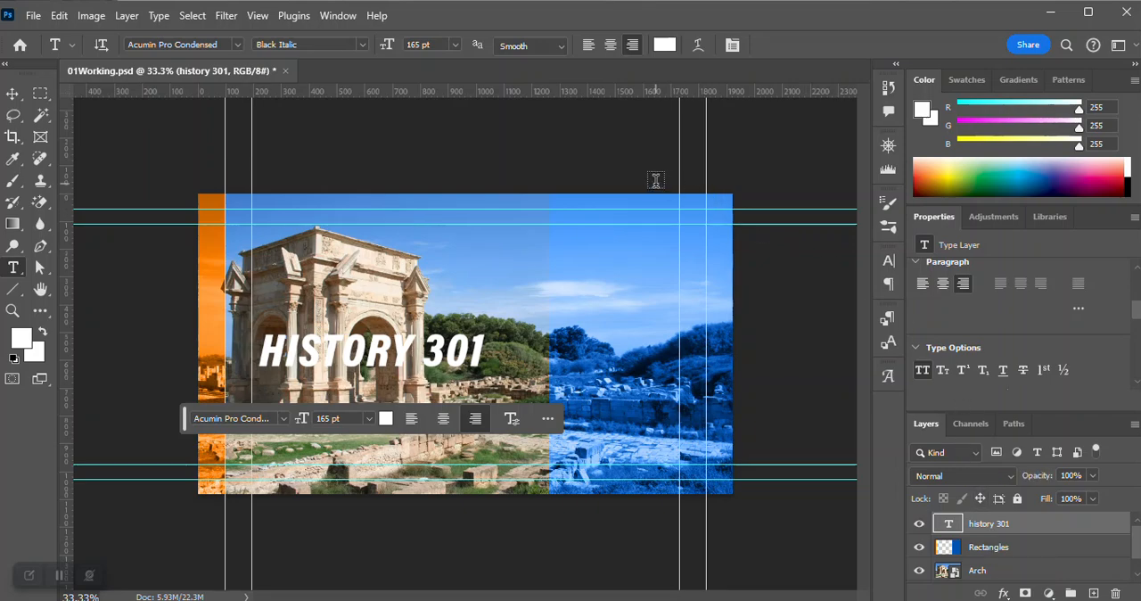
# Undo the font, size and alignment changes on the HISTORY 301 title and leave its text edit without changes.
pyautogui.press('z')
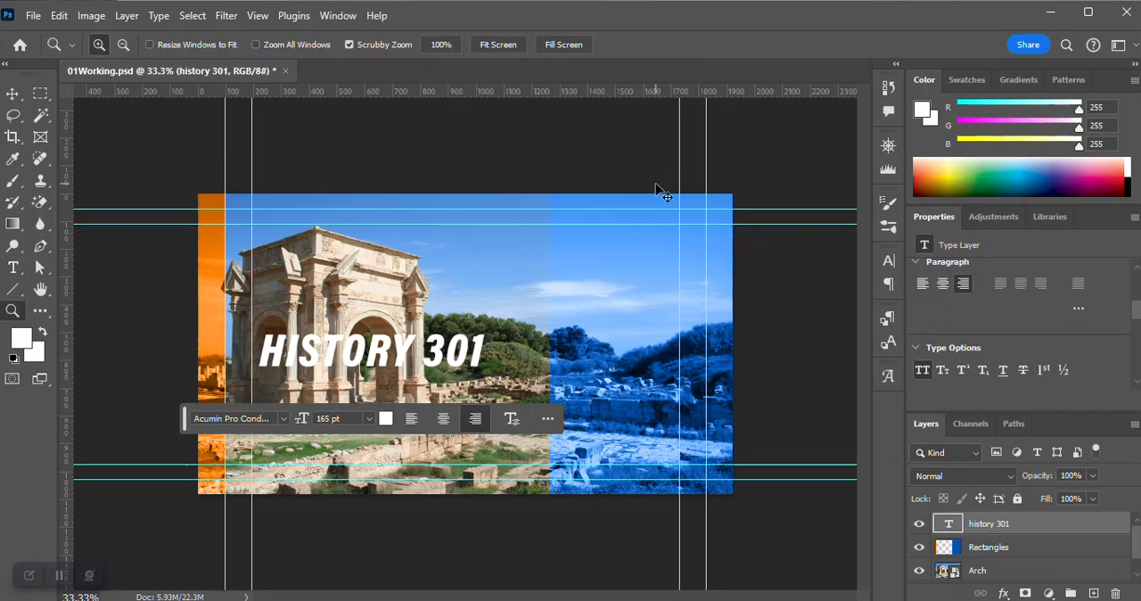
pyautogui.hotkey('ctrl', 'z')
pyautogui.hotkey('ctrl', 'z')
pyautogui.hotkey('ctrl', 'z')
pyautogui.hotkey('ctrl', 'z')
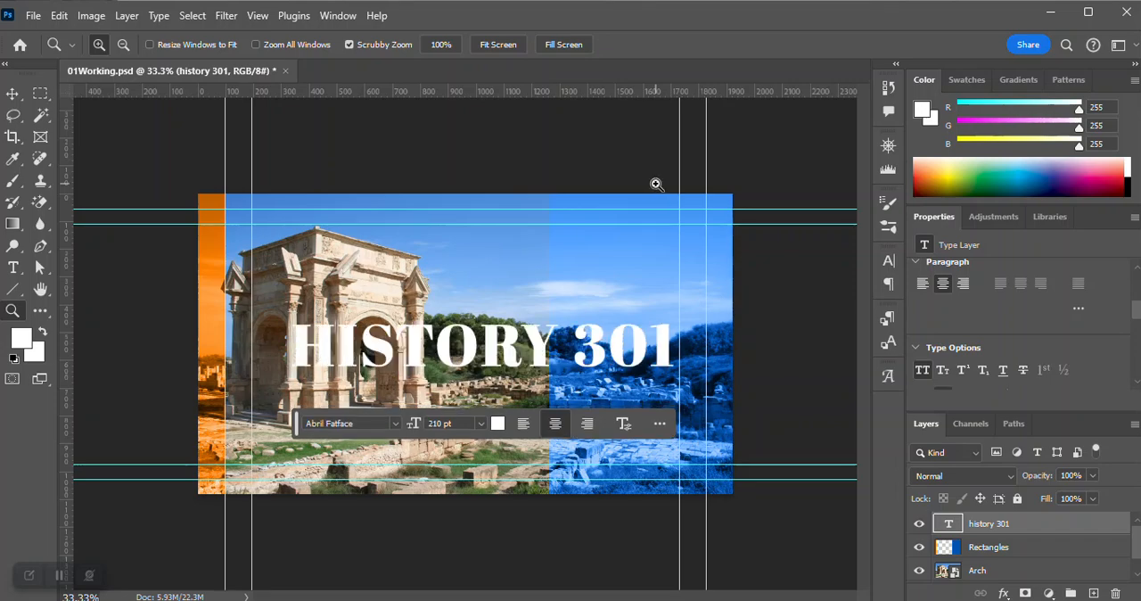
pyautogui.doubleClick(948, 525)
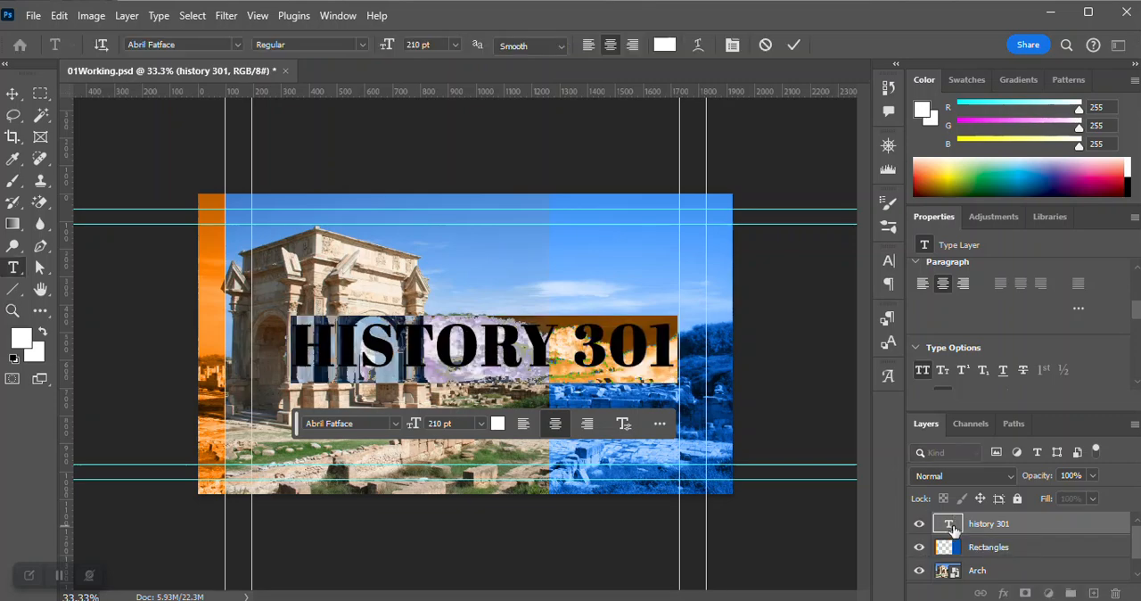
pyautogui.click(768, 43)
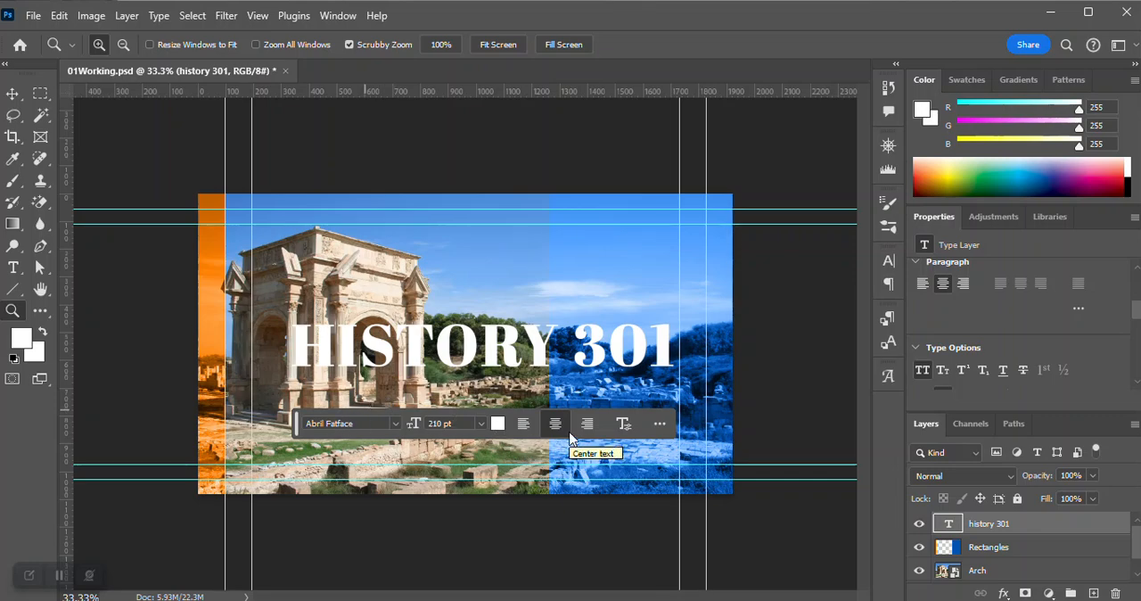
# With the Rectangles layer active, set the Type tool to Acumin Pro Condensed Black Italic, 165 pt, right-aligned.
pyautogui.click(964, 553)
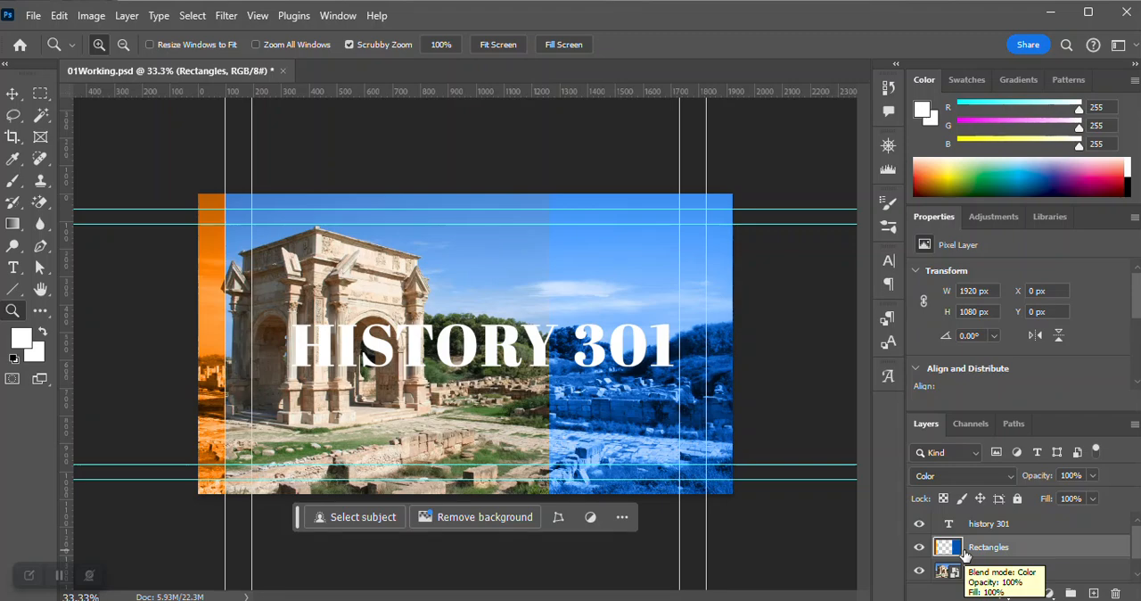
pyautogui.click(13, 268)
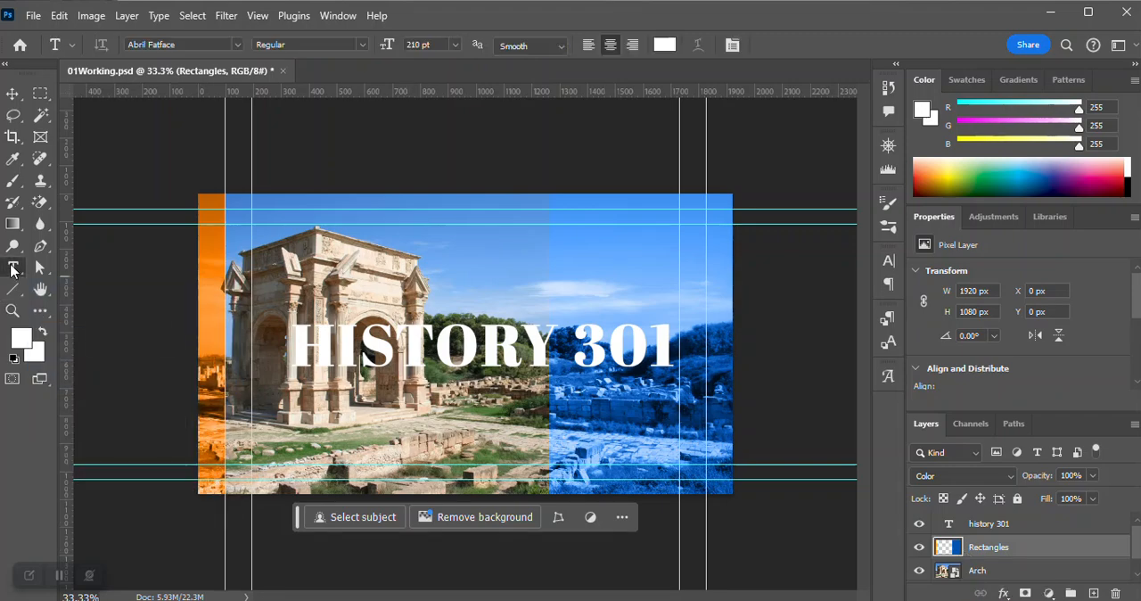
pyautogui.click(238, 45)
pyautogui.click(321, 117)
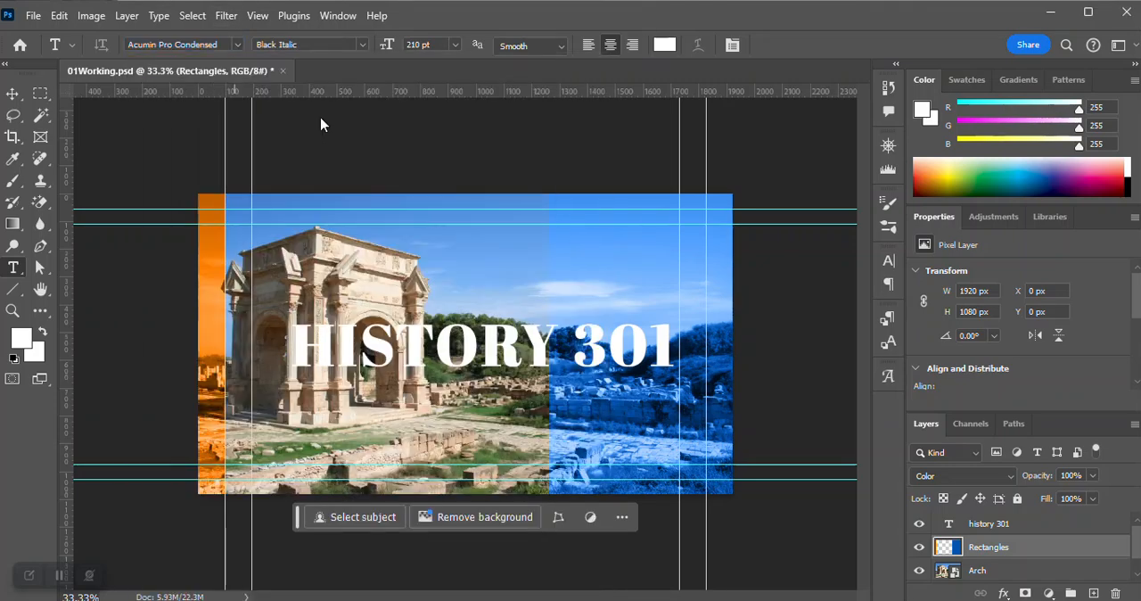
pyautogui.click(417, 44)
pyautogui.write('165')
pyautogui.press('Return')
pyautogui.click(632, 44)
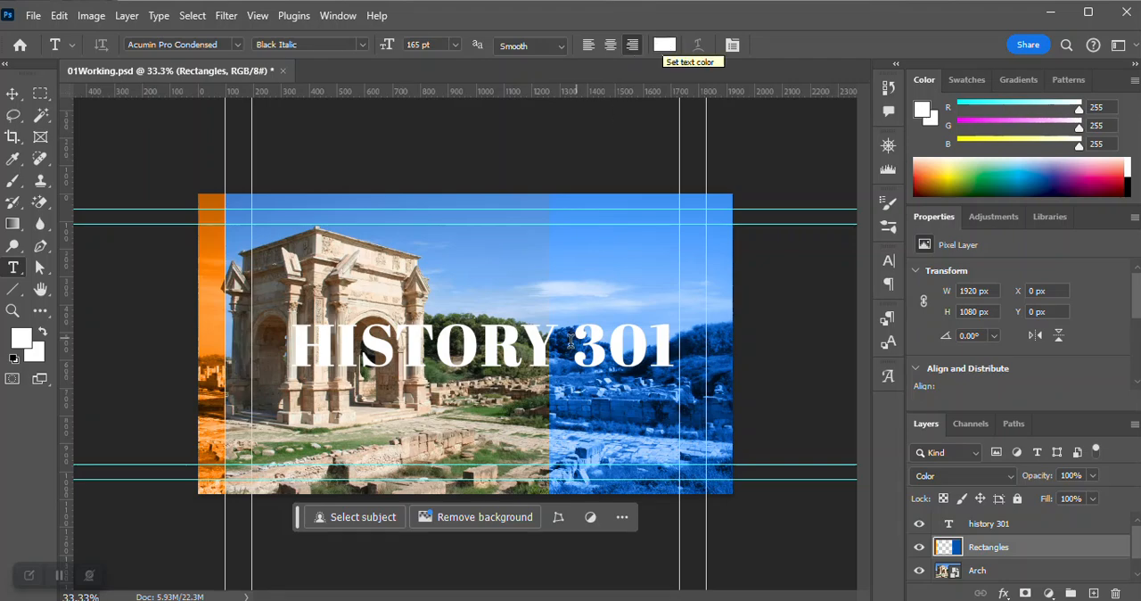
# Add the text LIVE STREAM below the HISTORY 301 title on a new type layer above Rectangles.
pyautogui.click(500, 428)
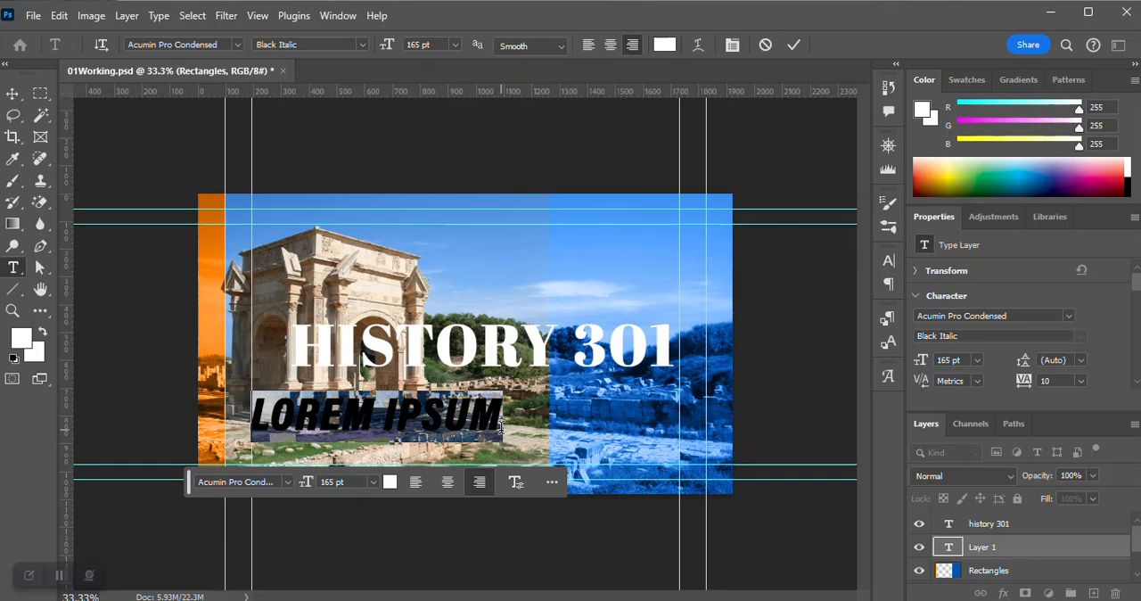
pyautogui.press('BackSpace')
pyautogui.write('L')
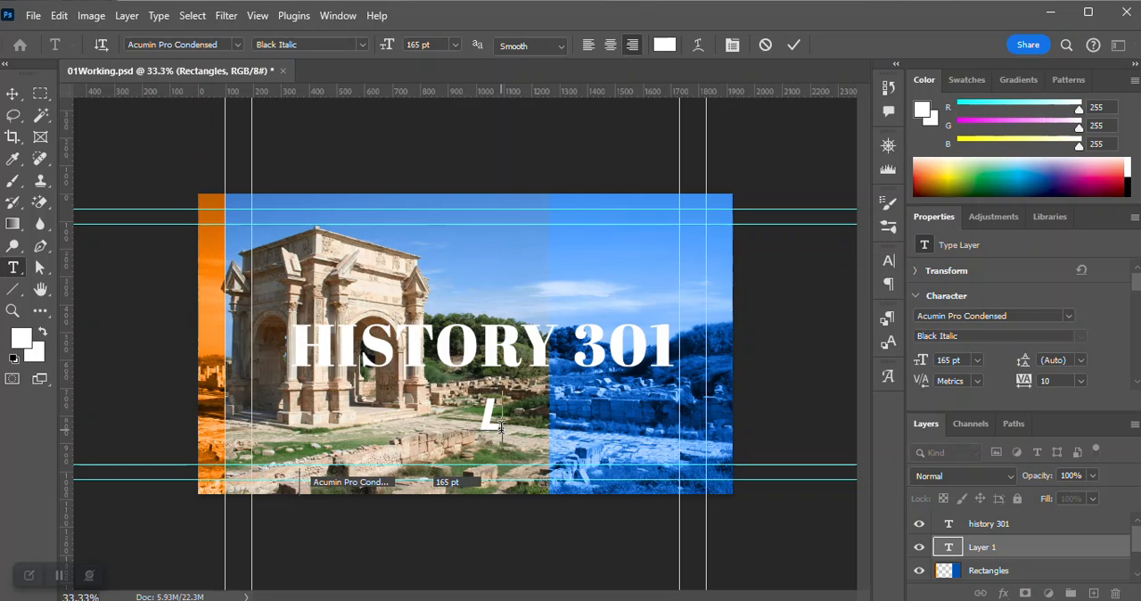
pyautogui.write('IVE STREAM')
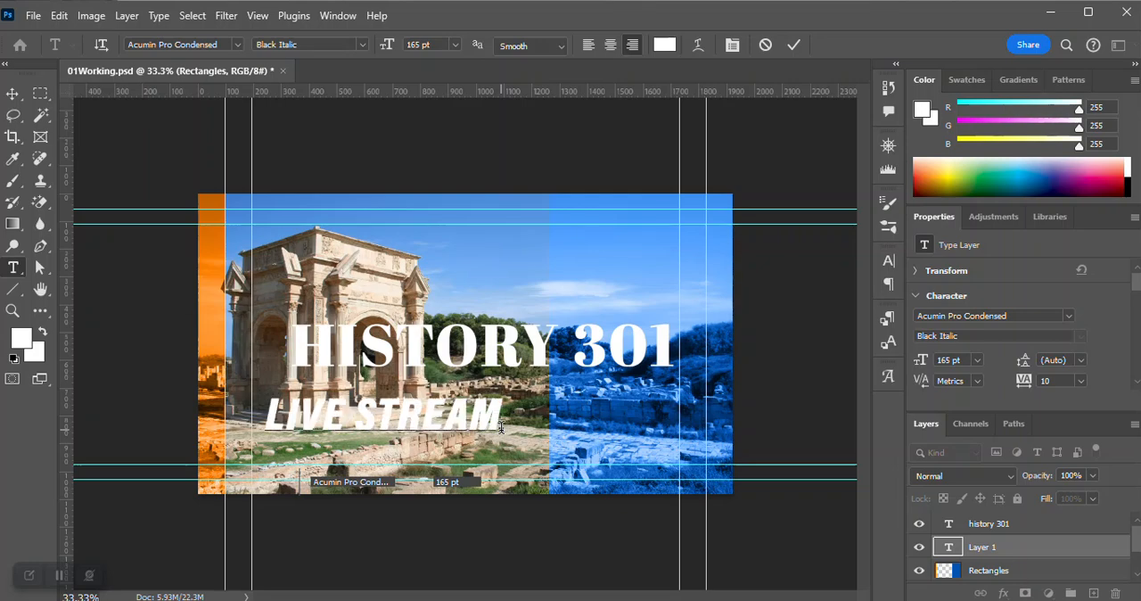
pyautogui.click(801, 47)
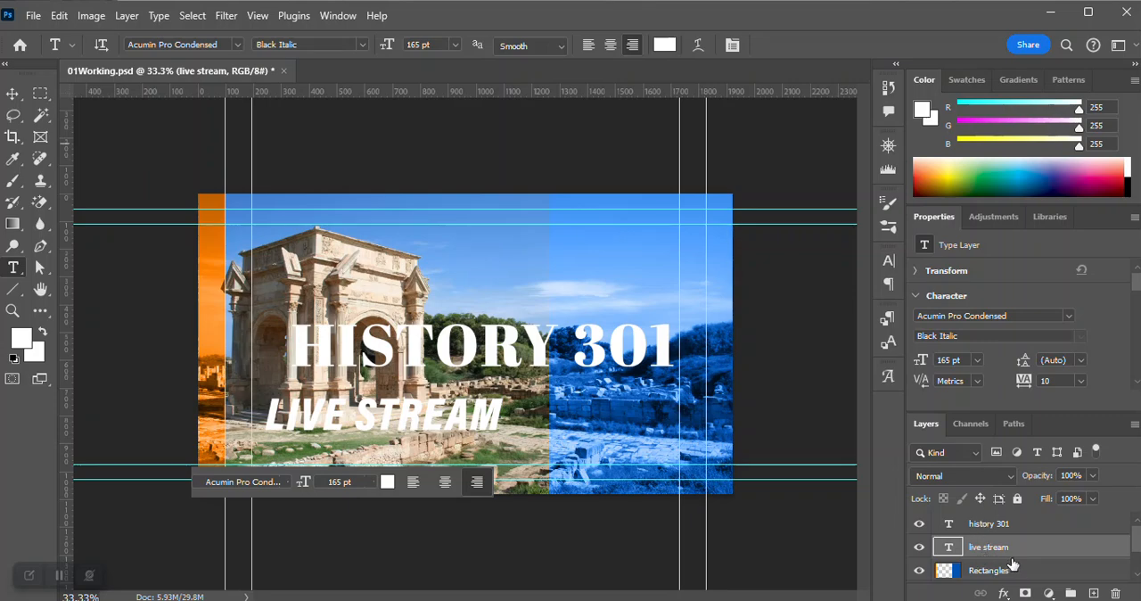
# Move the LIVE STREAM text about 636 px right and 60 px down, ending it at the inner right margin guide.
pyautogui.click(10, 95)
pyautogui.moveTo(437, 415); pyautogui.dragTo(619, 433)
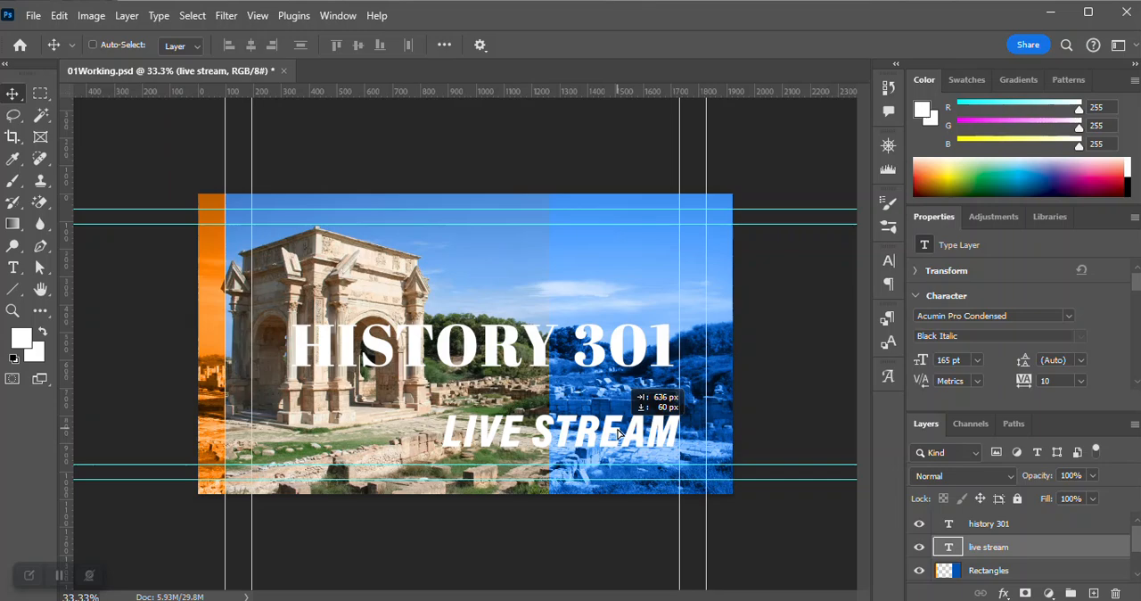
pyautogui.moveTo(618, 434); pyautogui.dragTo(619, 435)
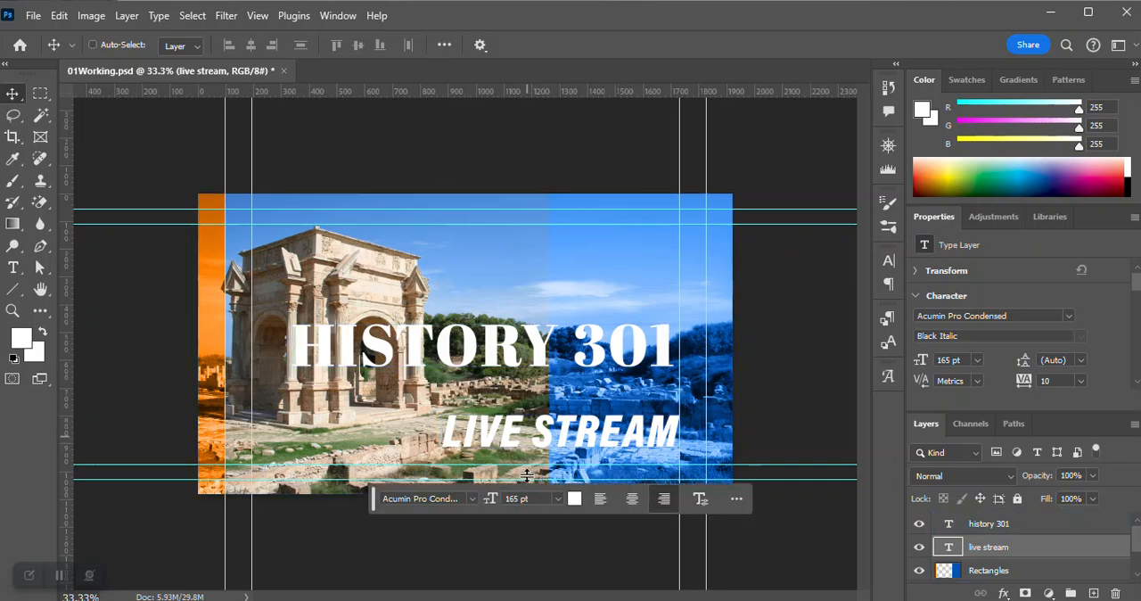
# Move the HISTORY 301 title about 63 px left to the canvas's horizontal center, keeping its height.
pyautogui.click(992, 526)
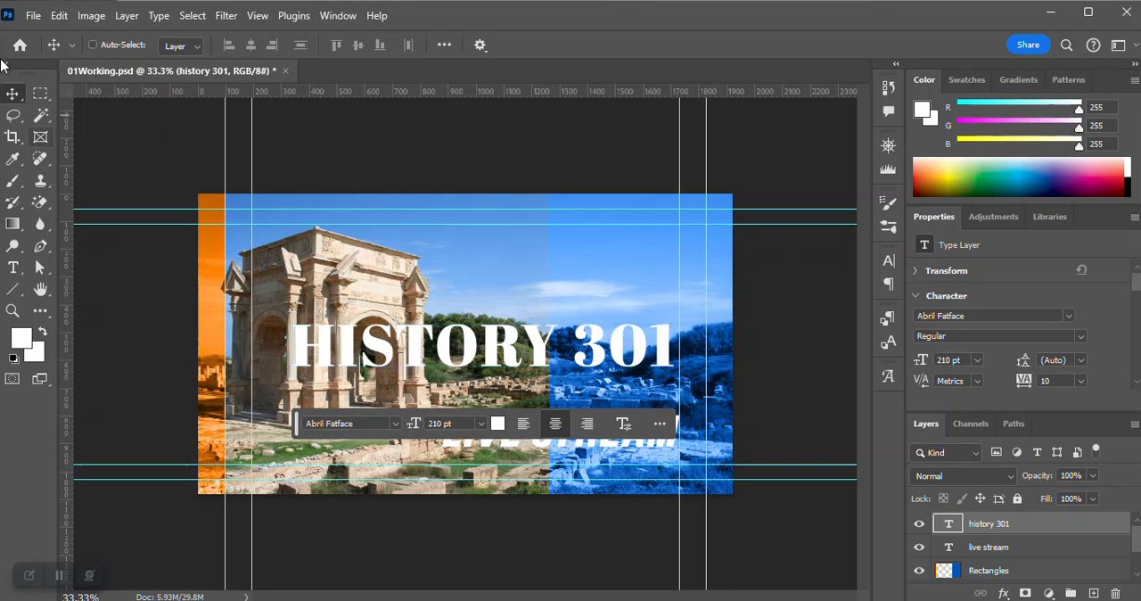
pyautogui.moveTo(507, 352)
pyautogui.mouseDown()
pyautogui.moveTo(459, 329)
pyautogui.moveTo(485, 344)
pyautogui.moveTo(477, 329)
pyautogui.moveTo(499, 374)
pyautogui.moveTo(508, 343)
pyautogui.moveTo(484, 355)
pyautogui.mouseUp()
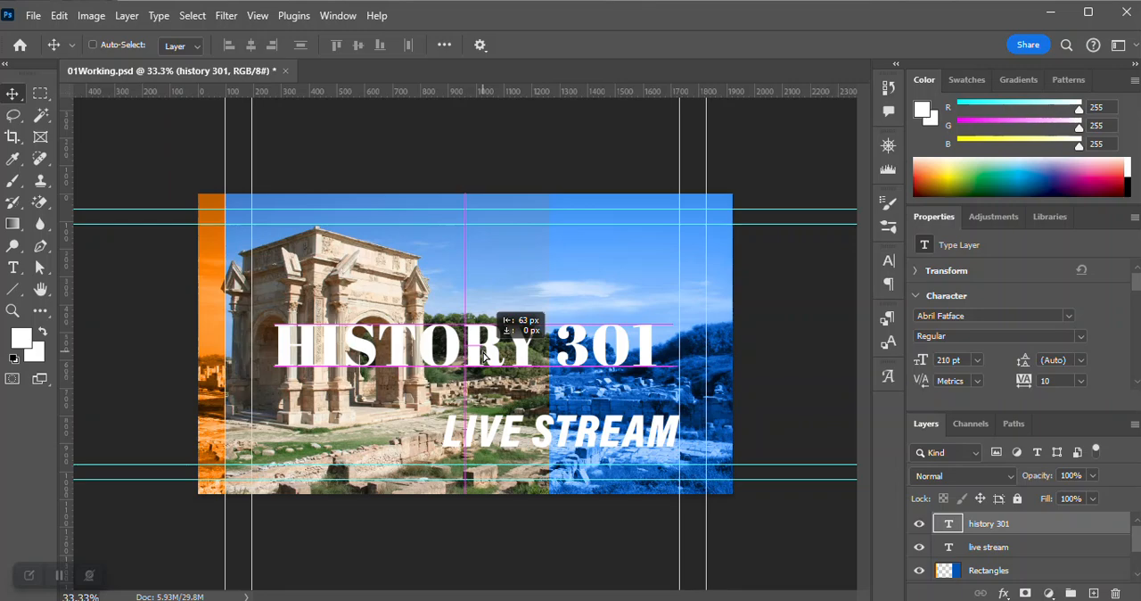
pyautogui.moveTo(484, 355); pyautogui.dragTo(484, 355)
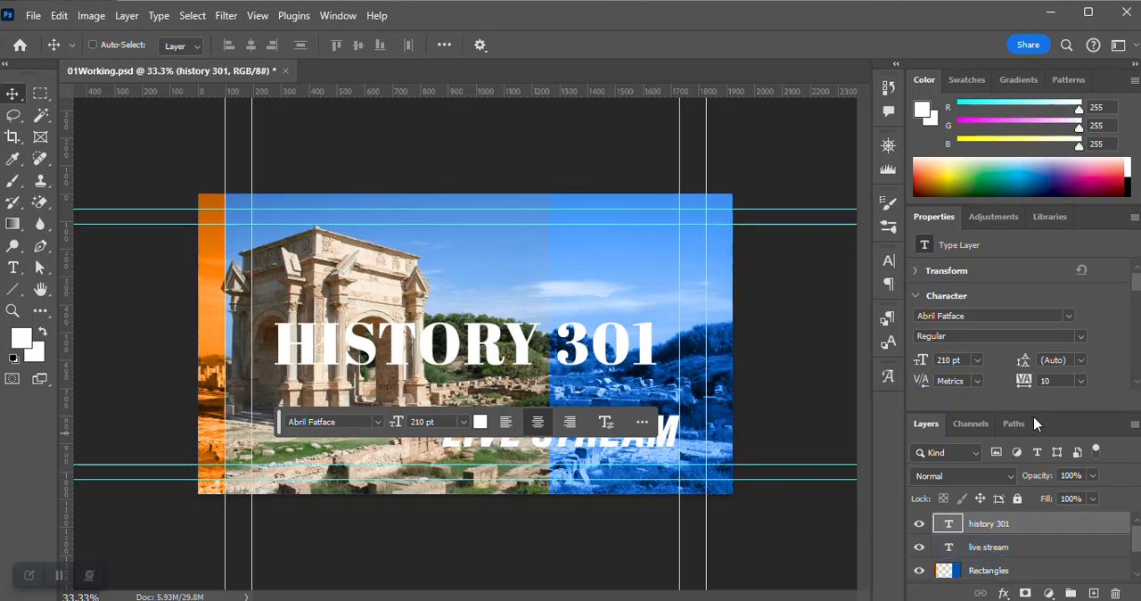
# Enlarge the layer list and add a Solid Color fill layer directly above Arch with the hex color 0c3303.
pyautogui.moveTo(1035, 410); pyautogui.dragTo(1034, 386)
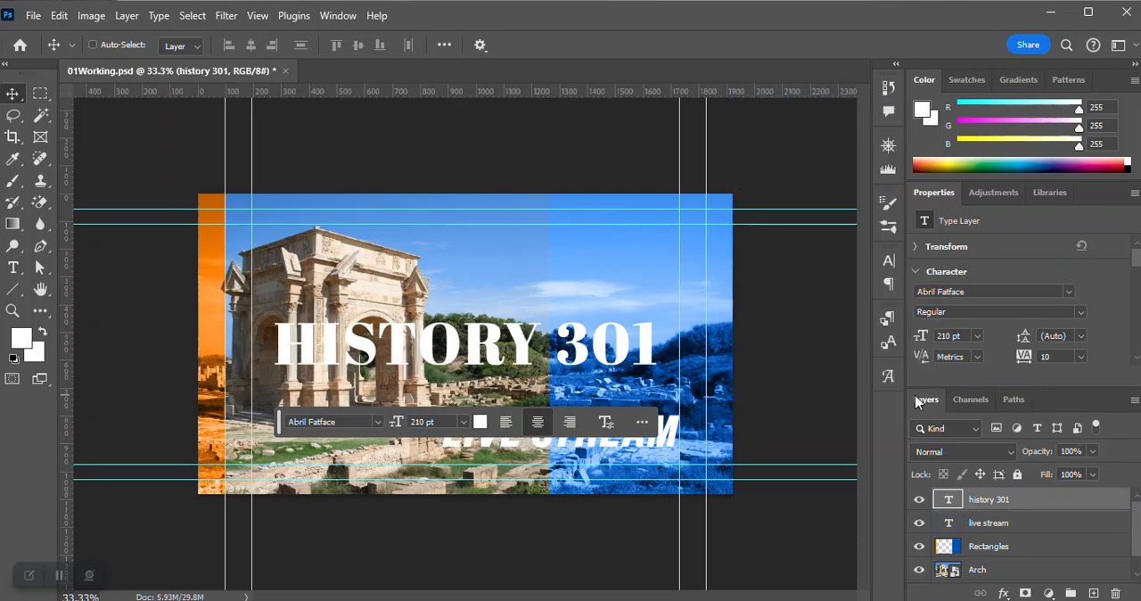
pyautogui.click(980, 571)
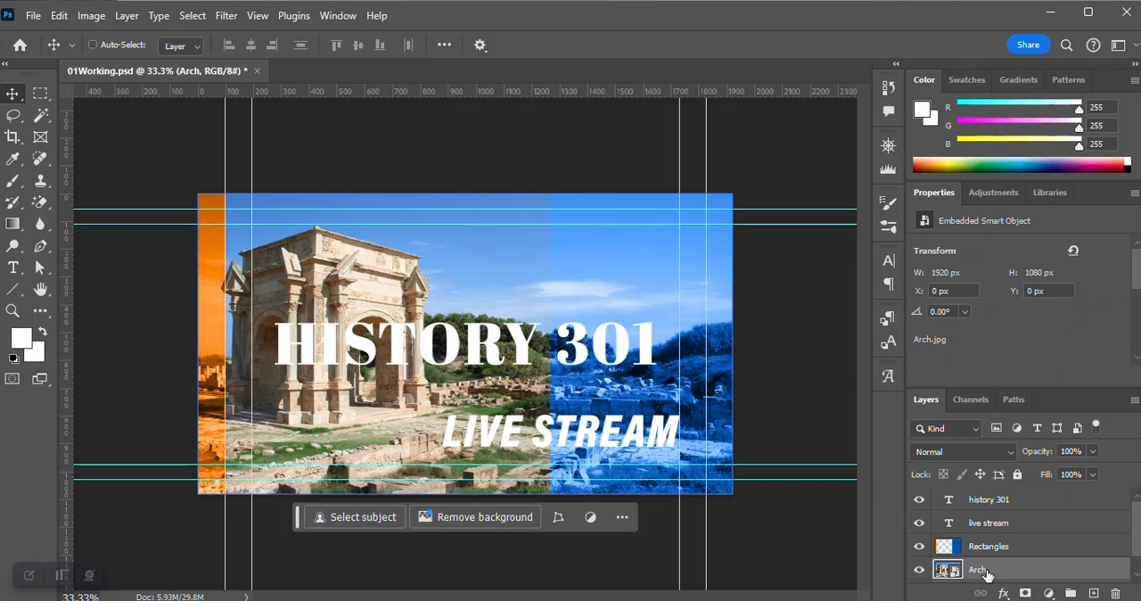
pyautogui.click(1049, 594)
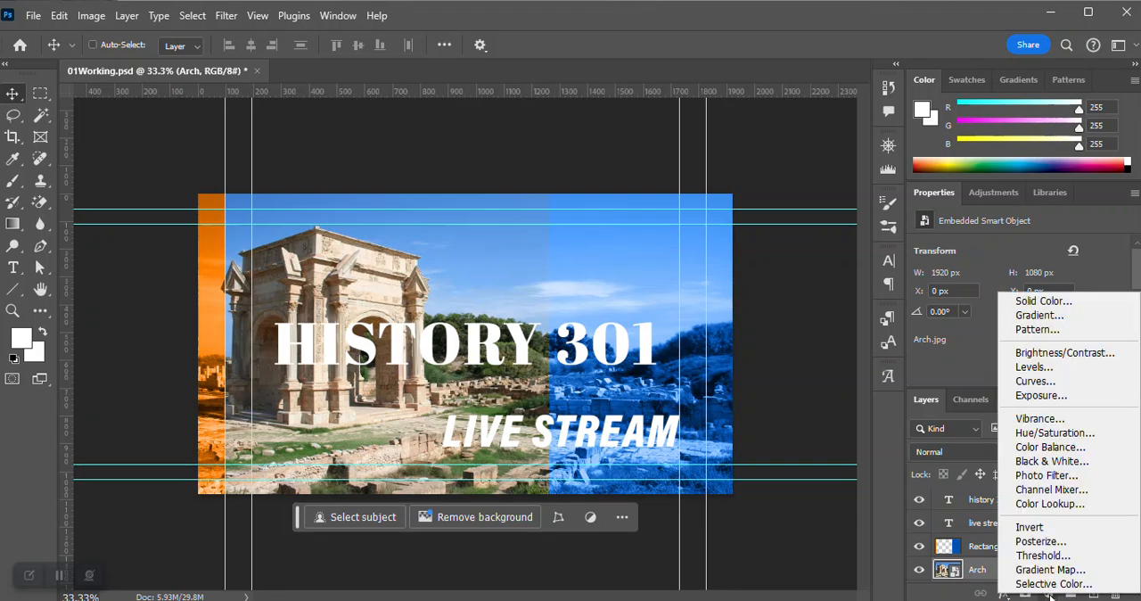
pyautogui.click(1043, 302)
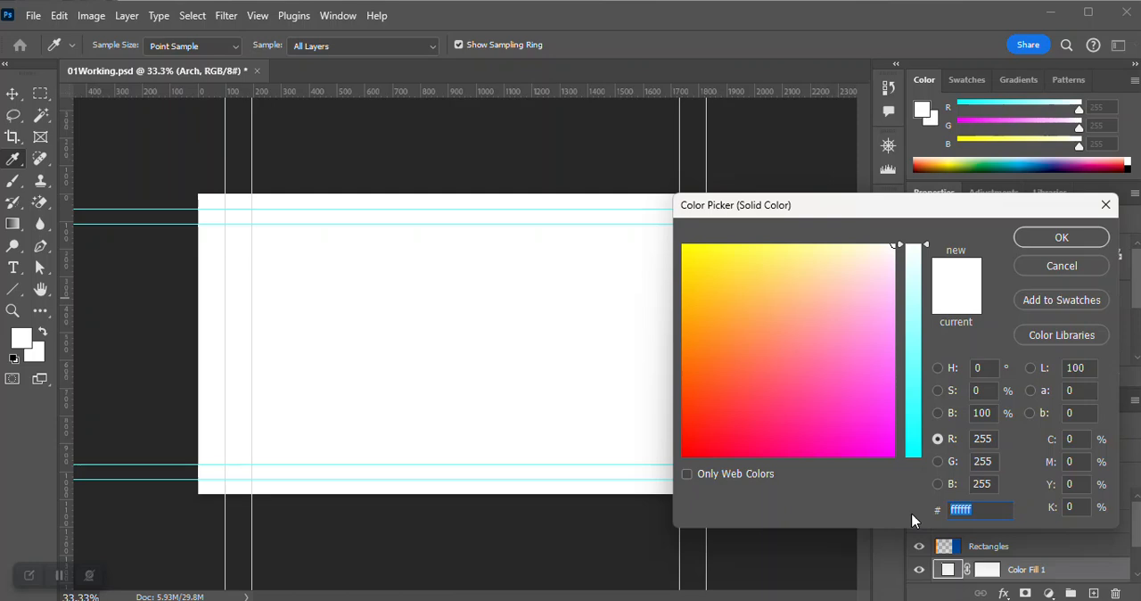
pyautogui.write('0')
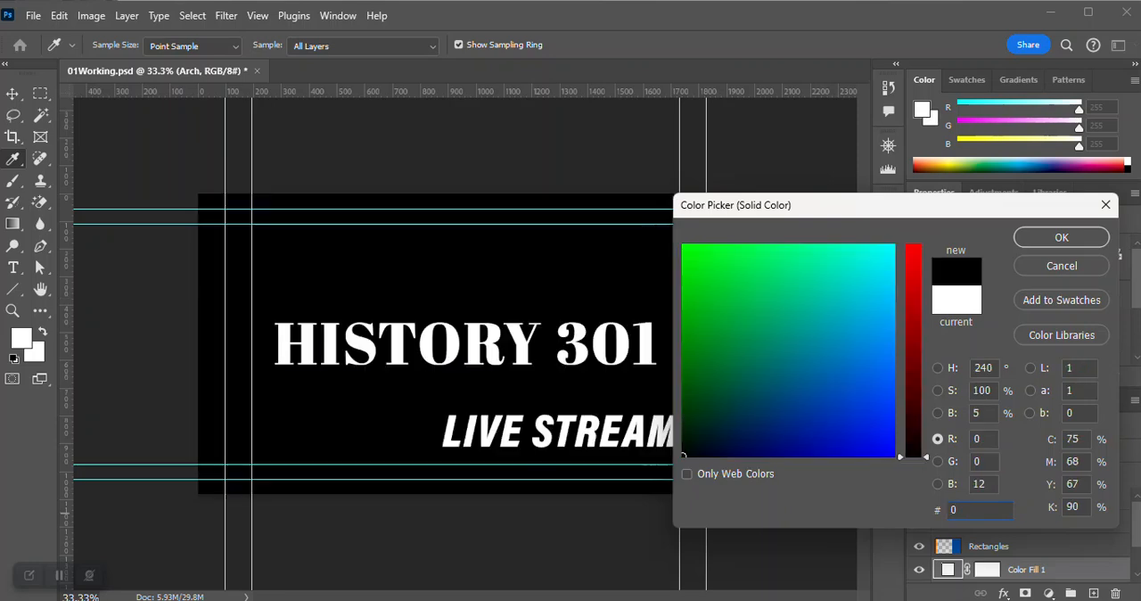
pyautogui.write('c33')
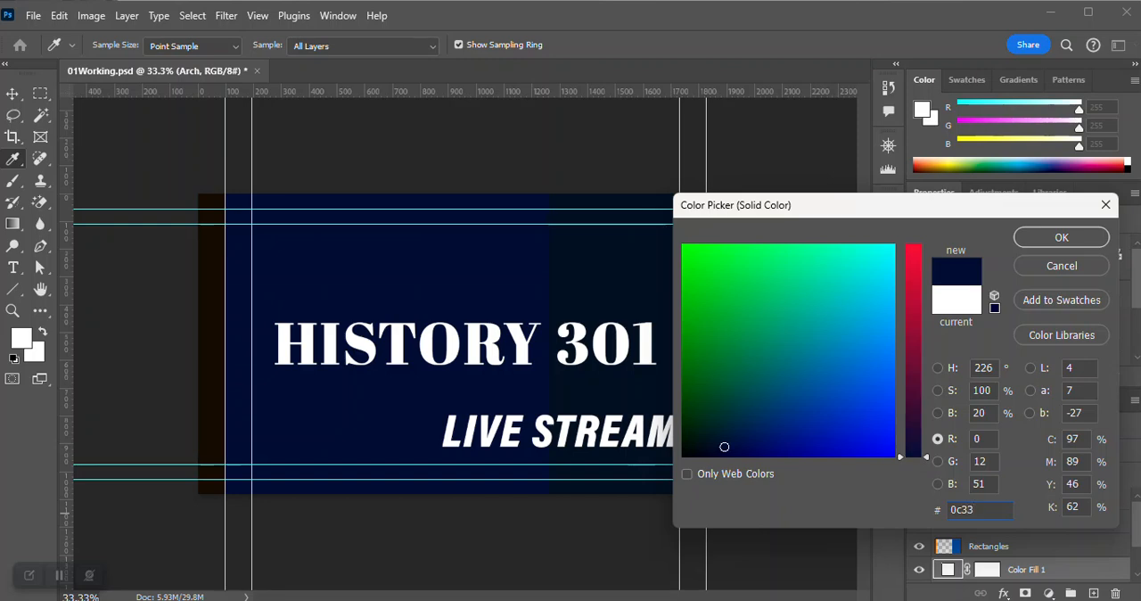
pyautogui.write('03')
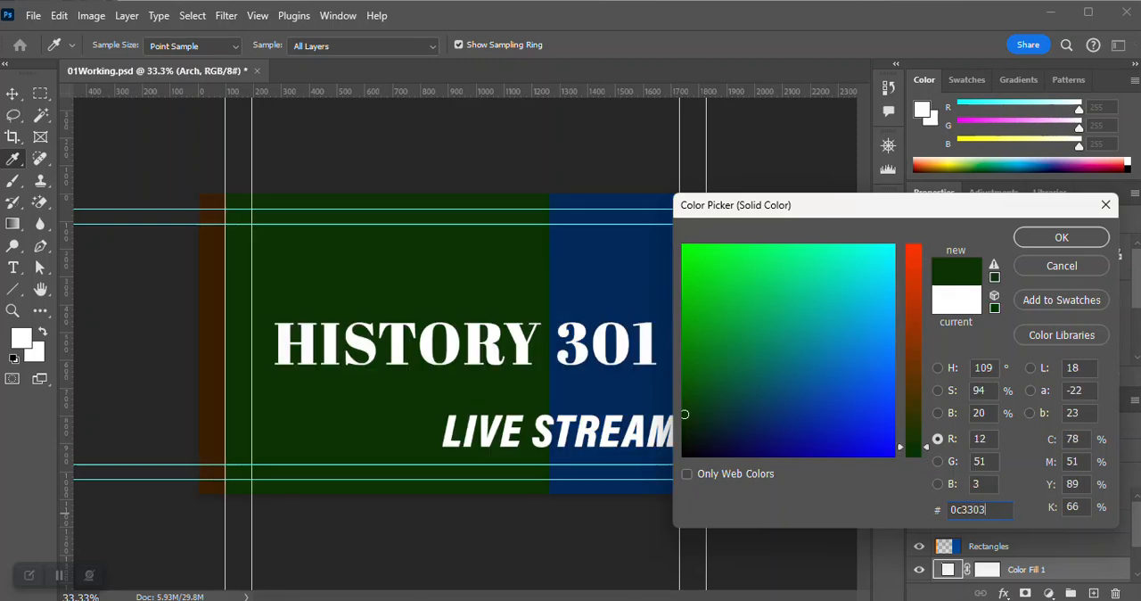
pyautogui.click(1073, 240)
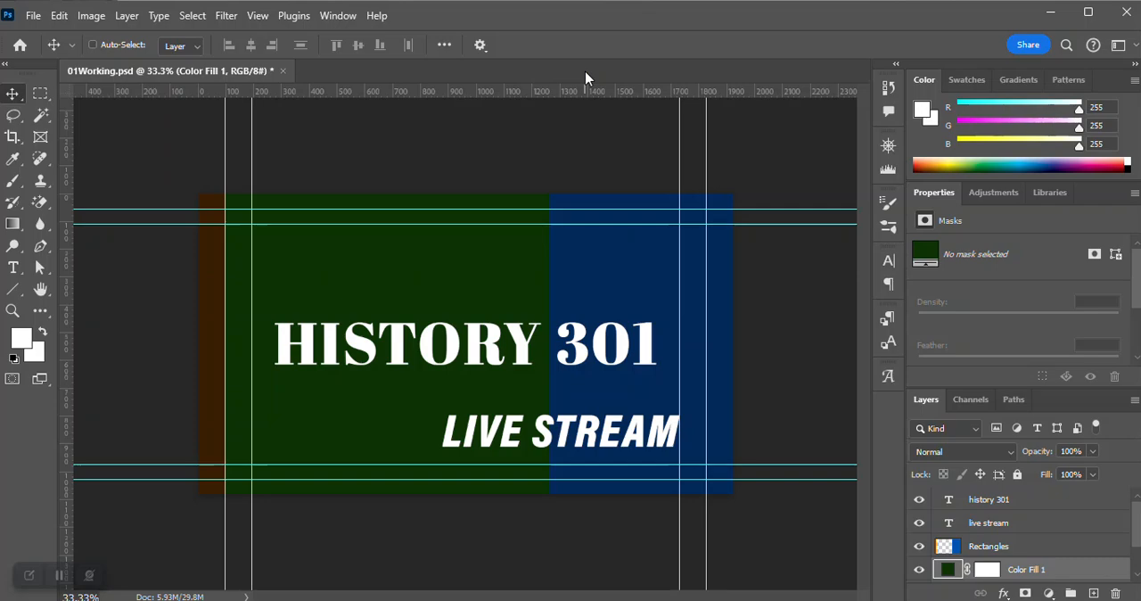
# Review the available undo command and the document's list of history states without reverting anything.
pyautogui.click(63, 16)
pyautogui.moveTo(93, 9)
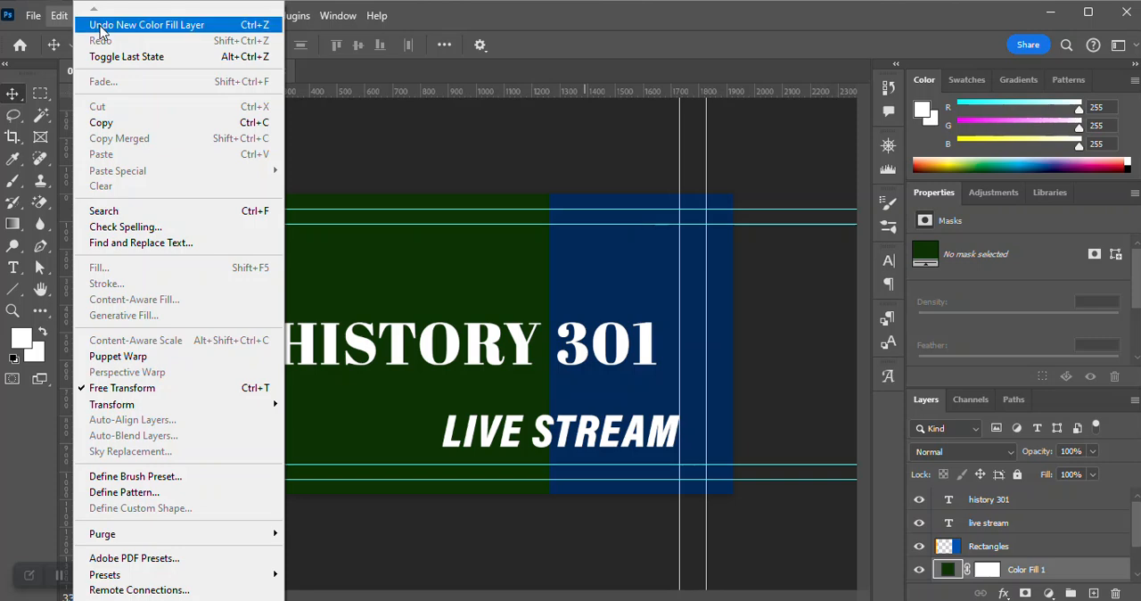
pyautogui.click(554, 52)
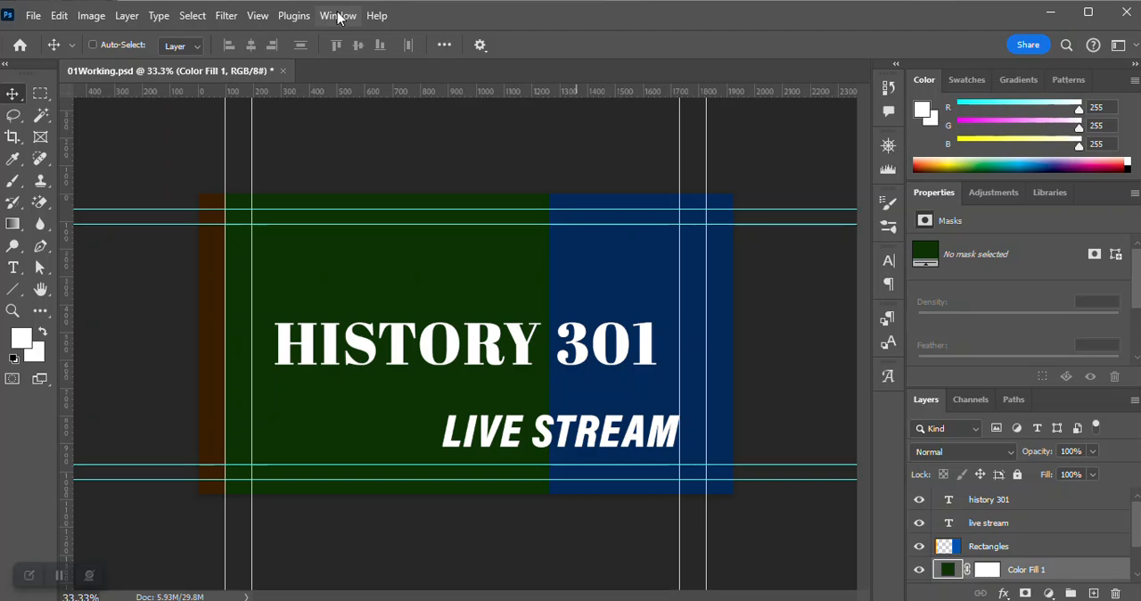
pyautogui.click(337, 17)
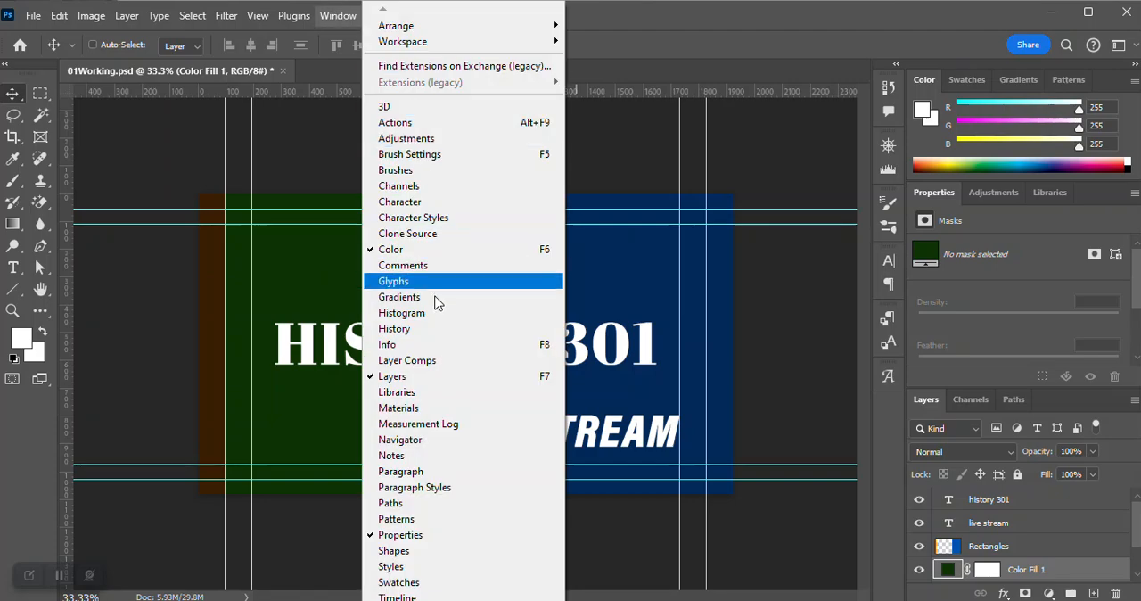
pyautogui.click(425, 329)
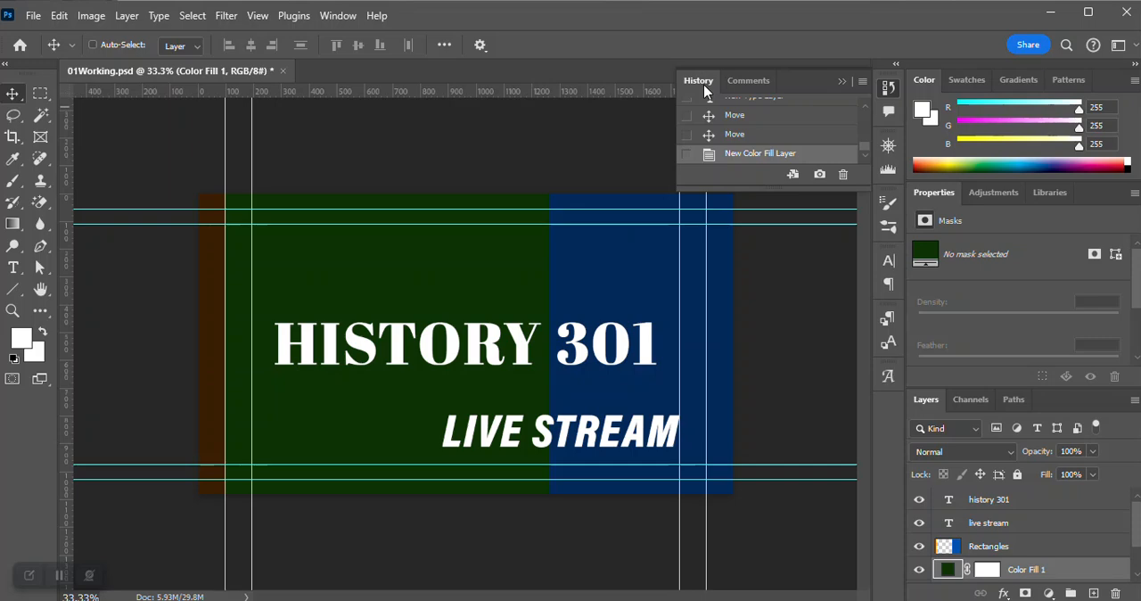
pyautogui.click(888, 89)
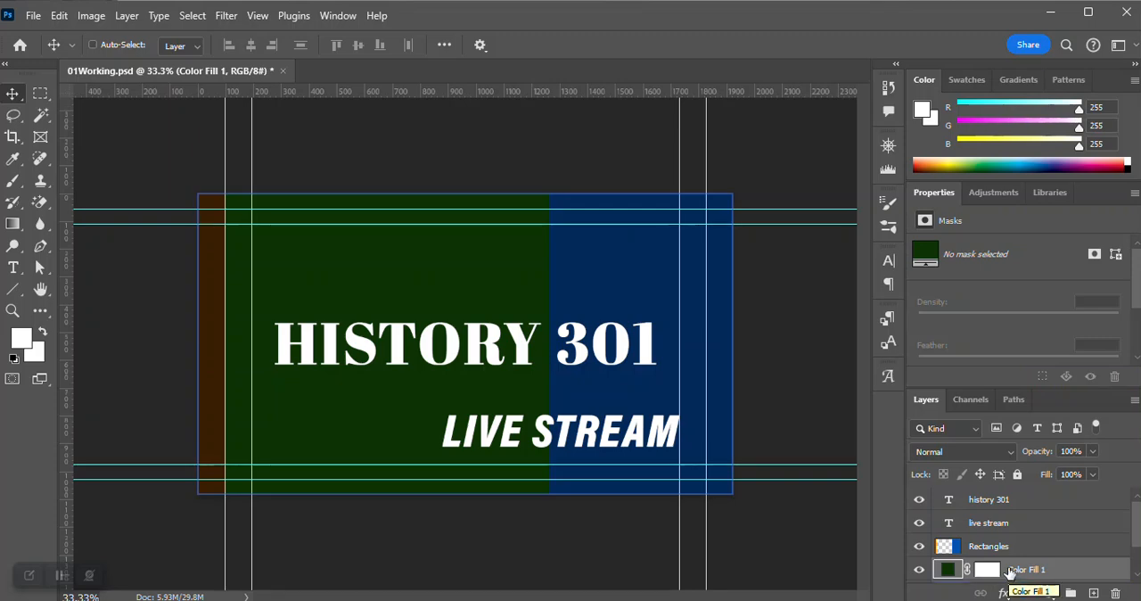
# Set the green color fill layer's blend mode to Hard Light and its opacity to 90%.
pyautogui.click(1010, 456)
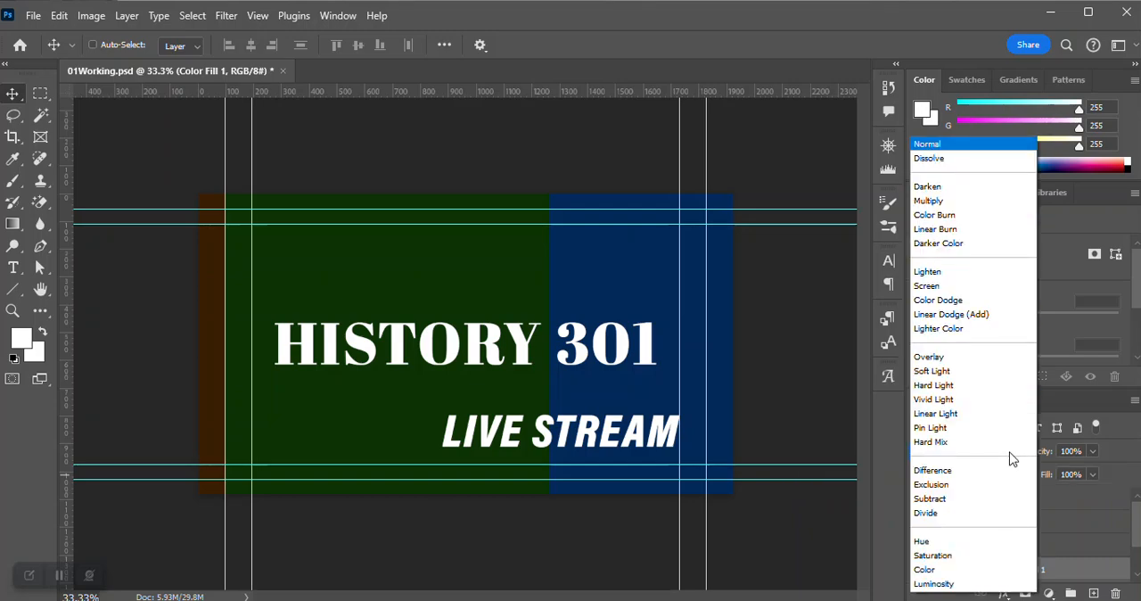
pyautogui.click(950, 385)
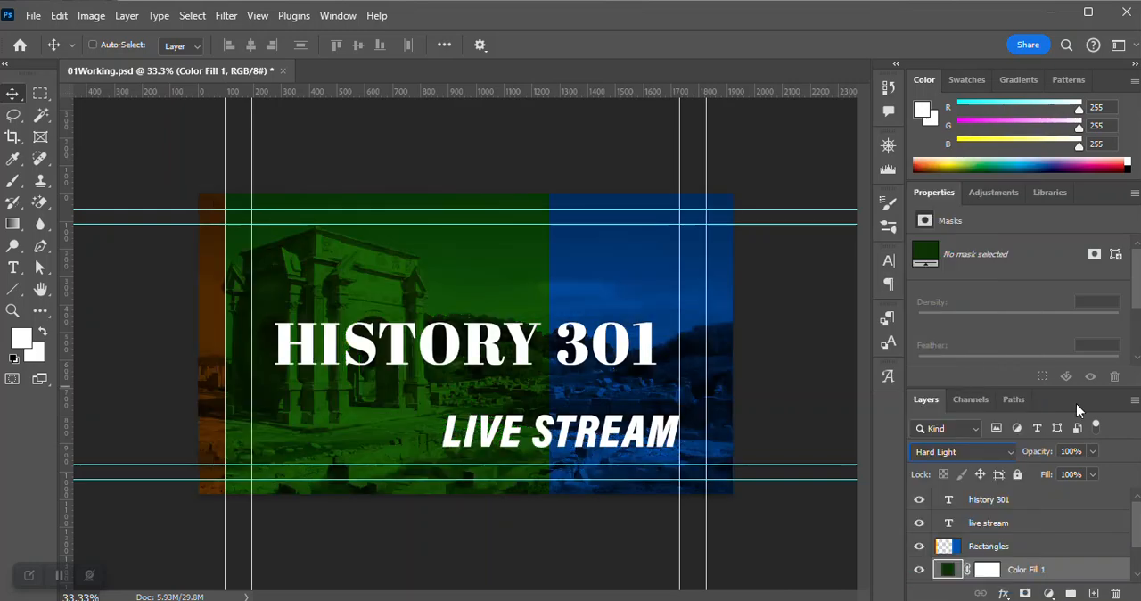
pyautogui.click(1092, 451)
pyautogui.moveTo(1072, 452); pyautogui.dragTo(1035, 440)
pyautogui.write('90')
pyautogui.press('Return')
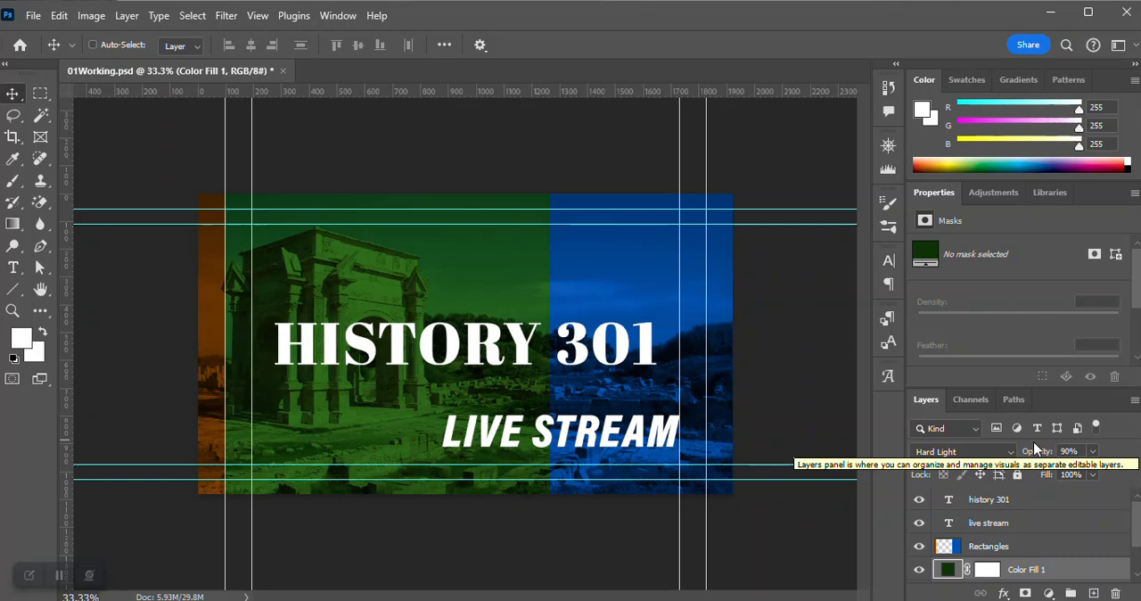
pyautogui.click(1125, 525)
pyautogui.scroll(-1, 1034, 548)
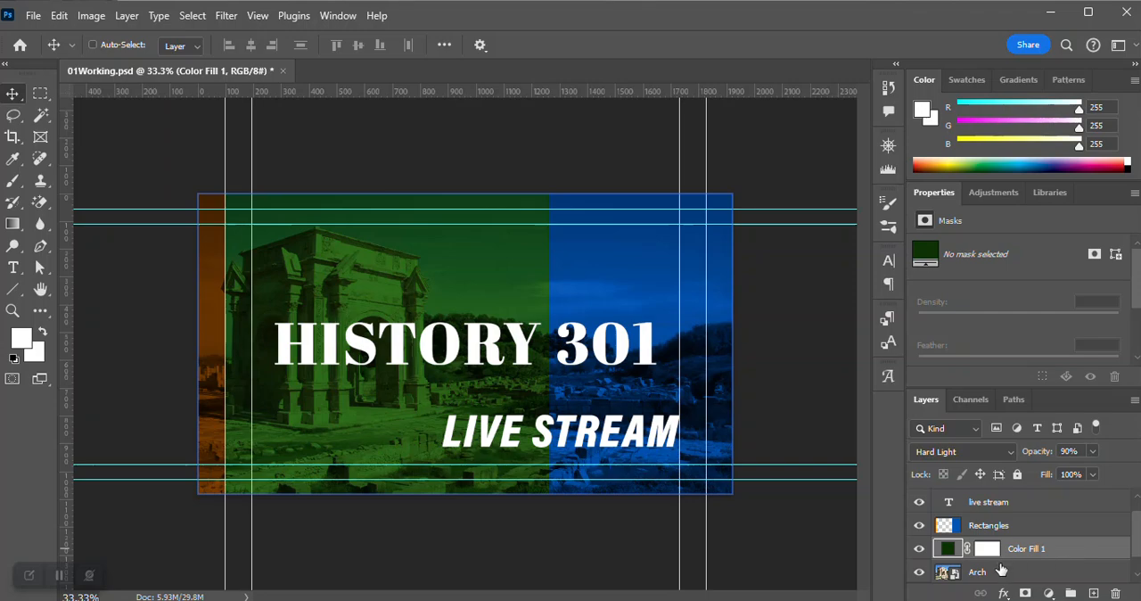
pyautogui.click(969, 573)
pyautogui.doubleClick(1002, 527)
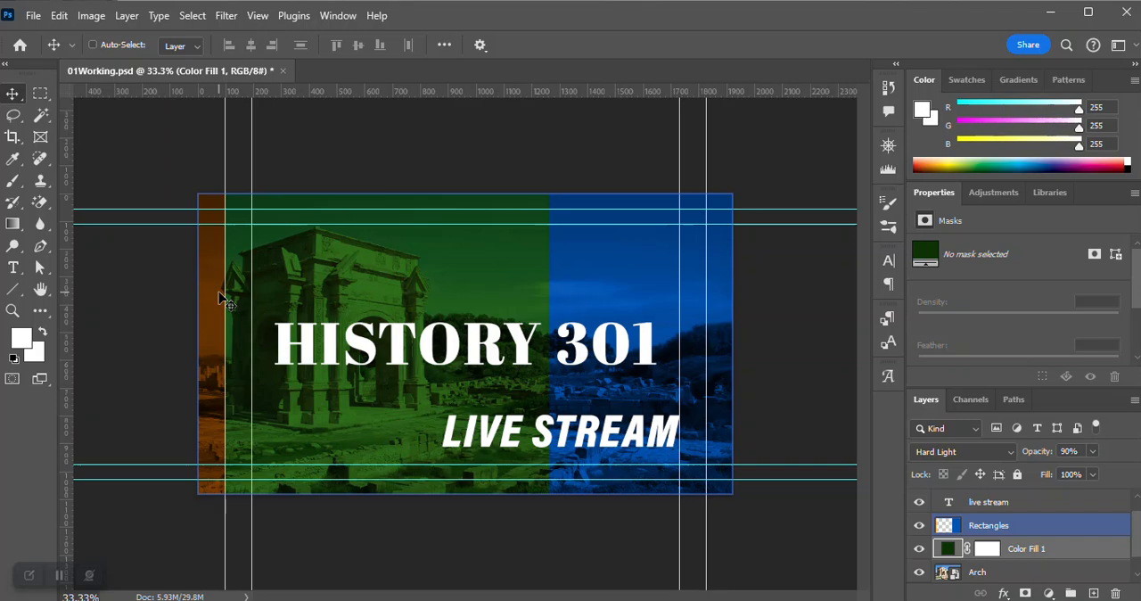
# Hide the guides over the canvas and save the document.
pyautogui.click(256, 21)
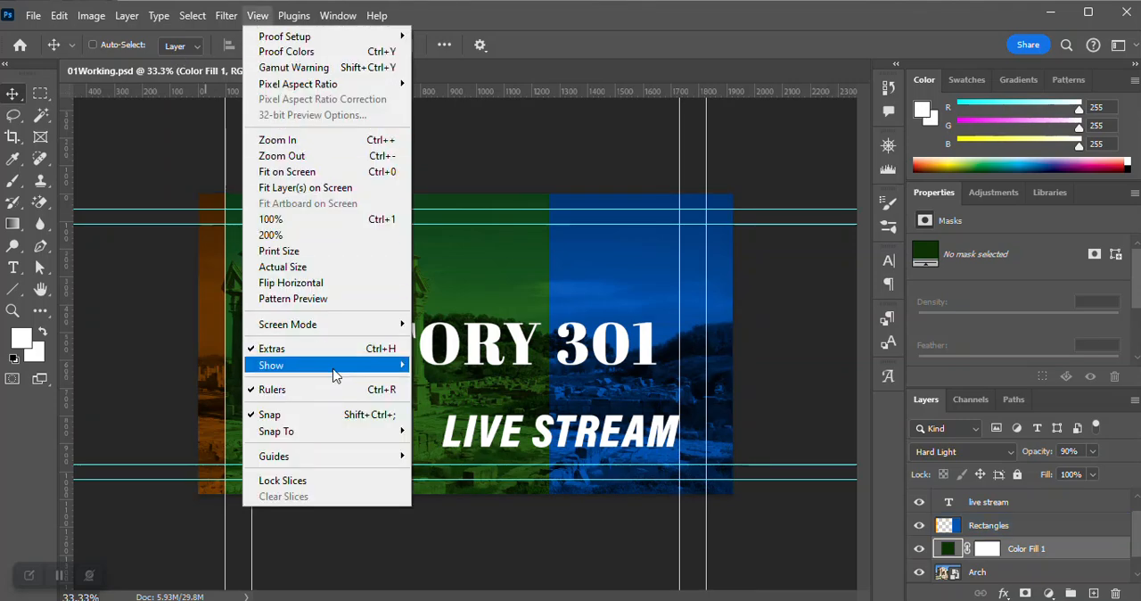
pyautogui.moveTo(334, 375)
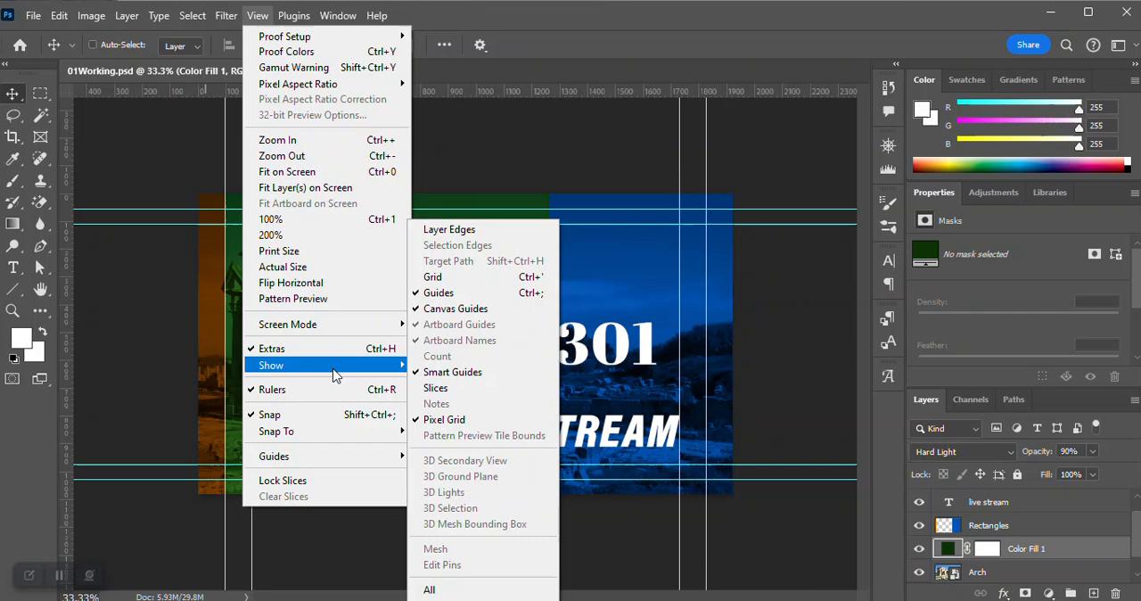
pyautogui.click(446, 293)
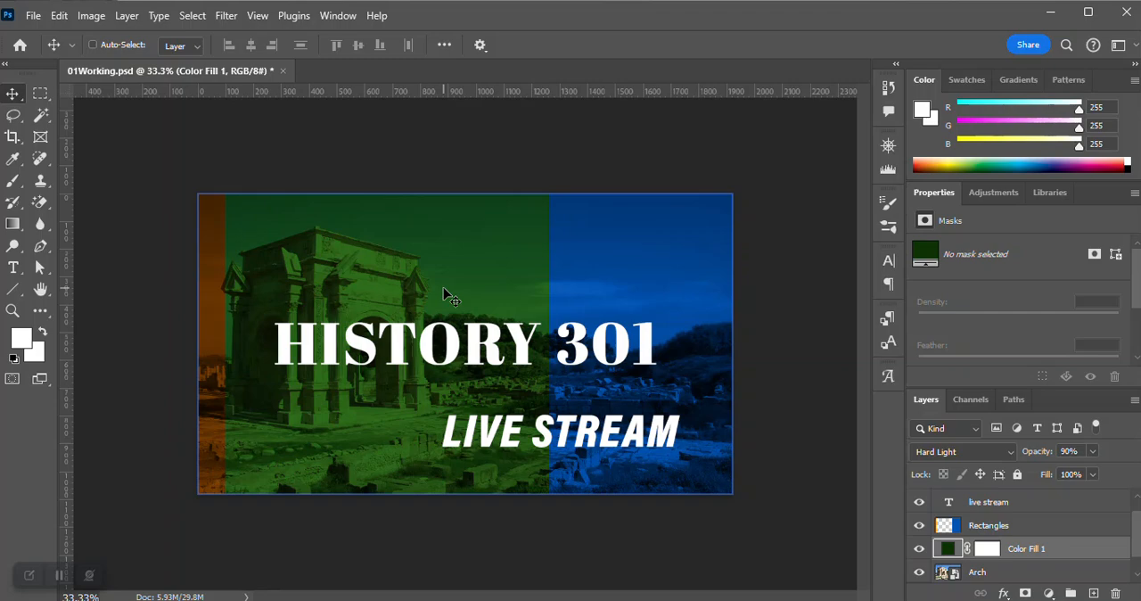
pyautogui.hotkey('ctrl', 's')
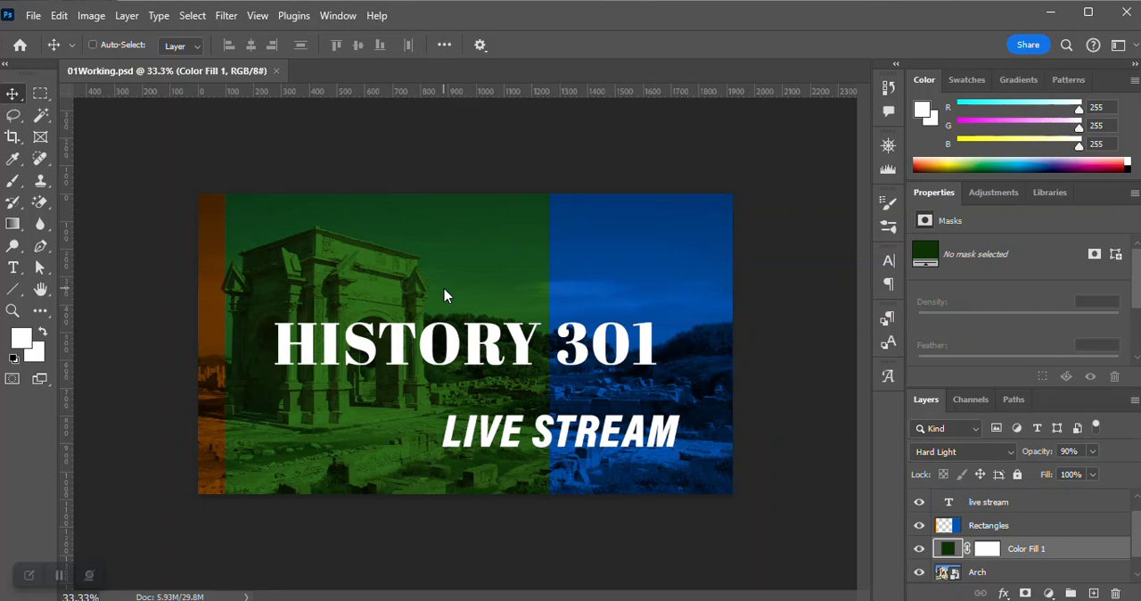
# Reset the foreground and background colors to their defaults and swap them so white is the foreground.
pyautogui.click(13, 360)
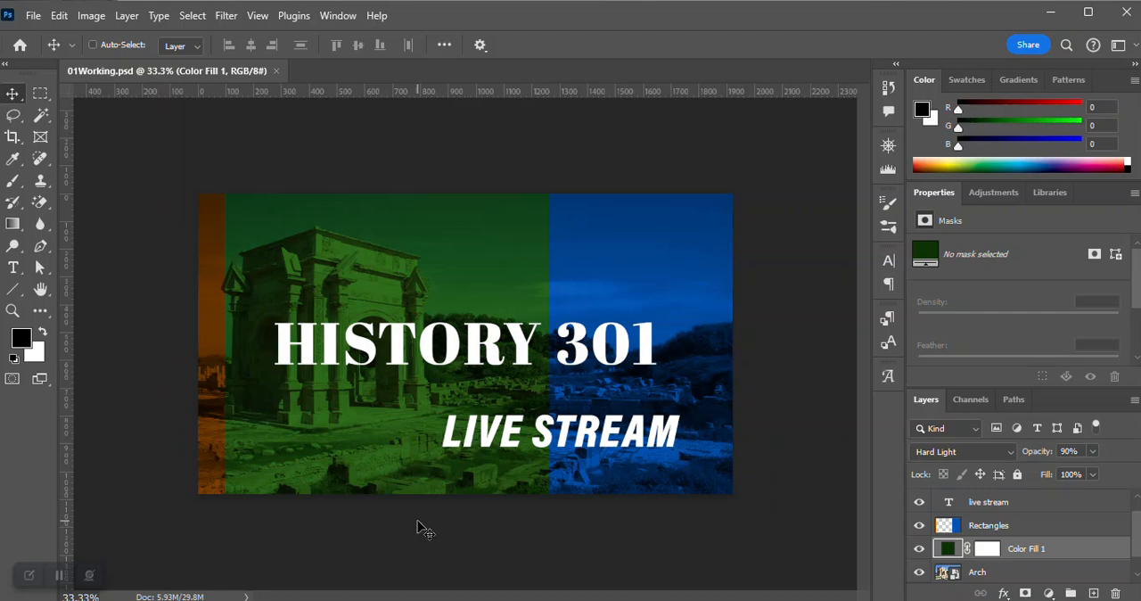
pyautogui.press('x')
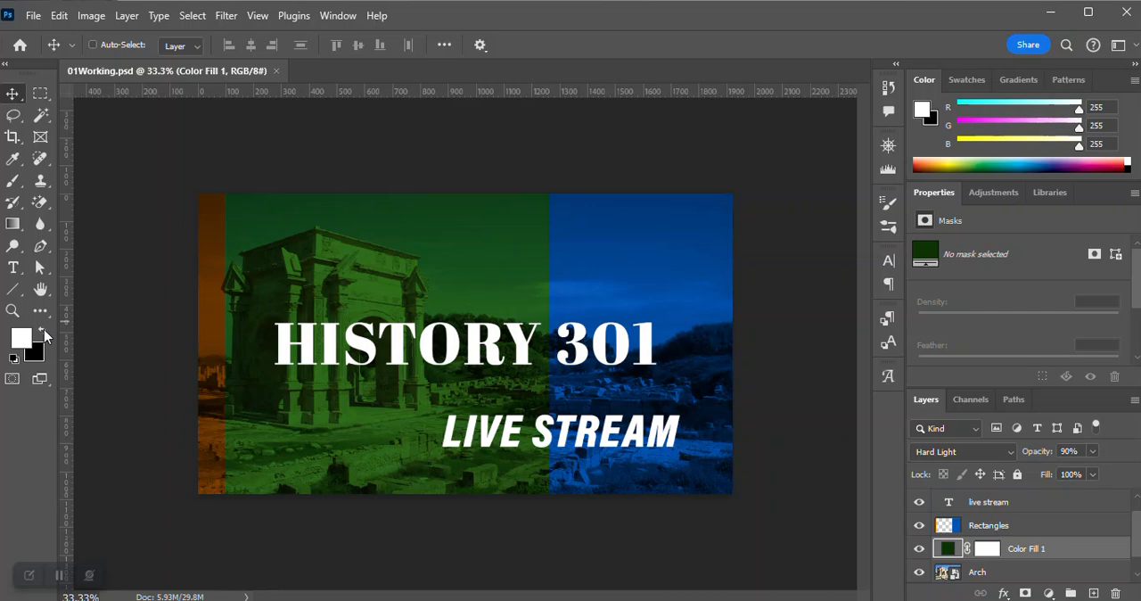
pyautogui.press('i')
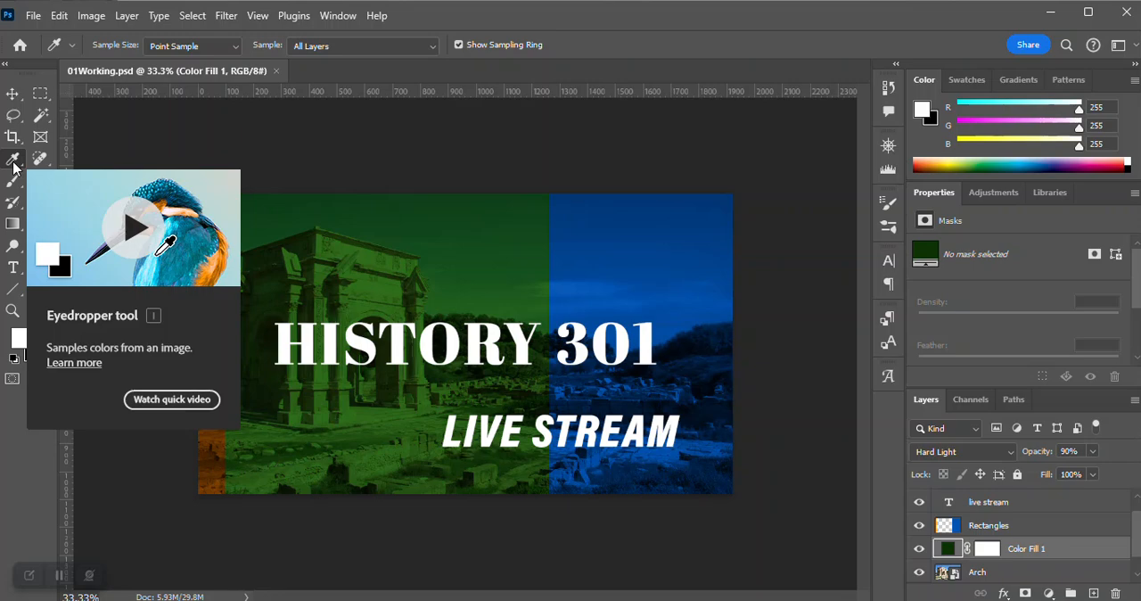
pyautogui.click(971, 81)
pyautogui.click(921, 81)
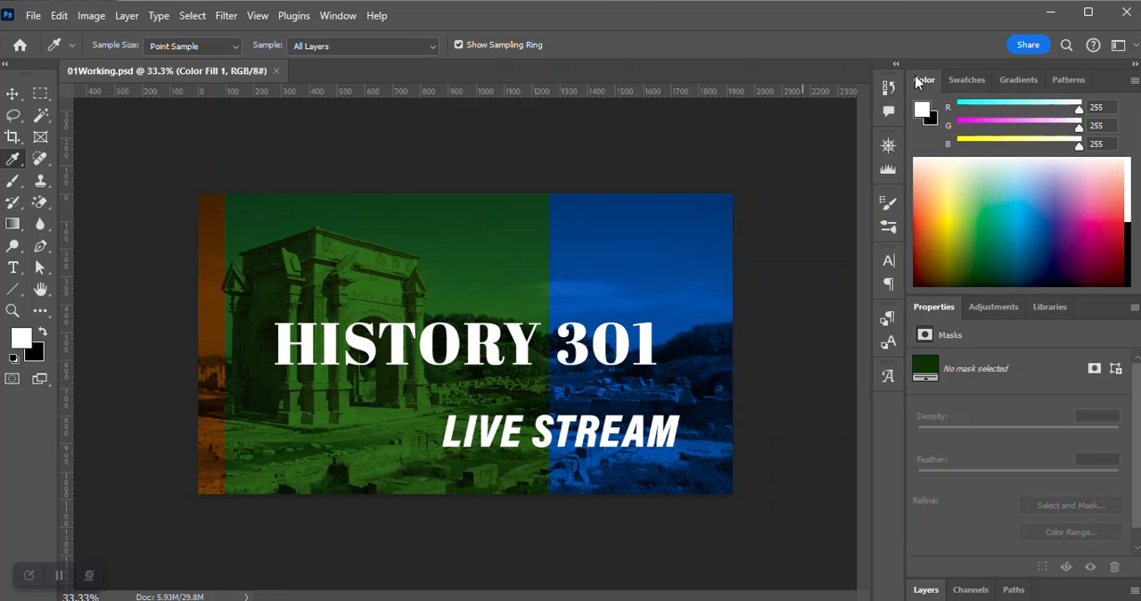
# Activate the Brush tool, restore the default colors and set the foreground color to hex 4099ff.
pyautogui.press('b')
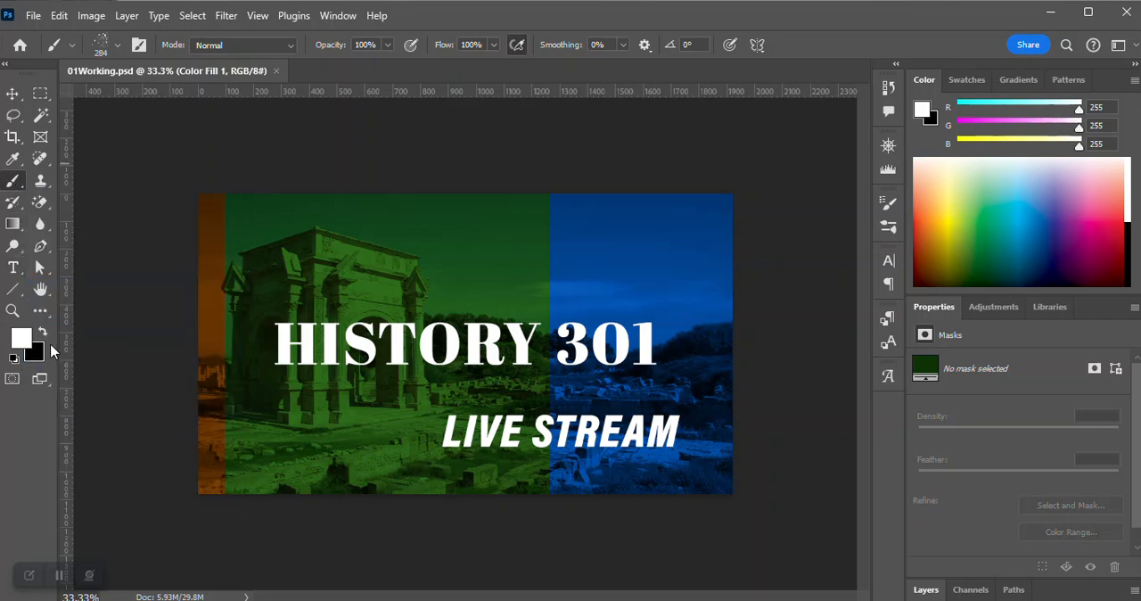
pyautogui.click(14, 359)
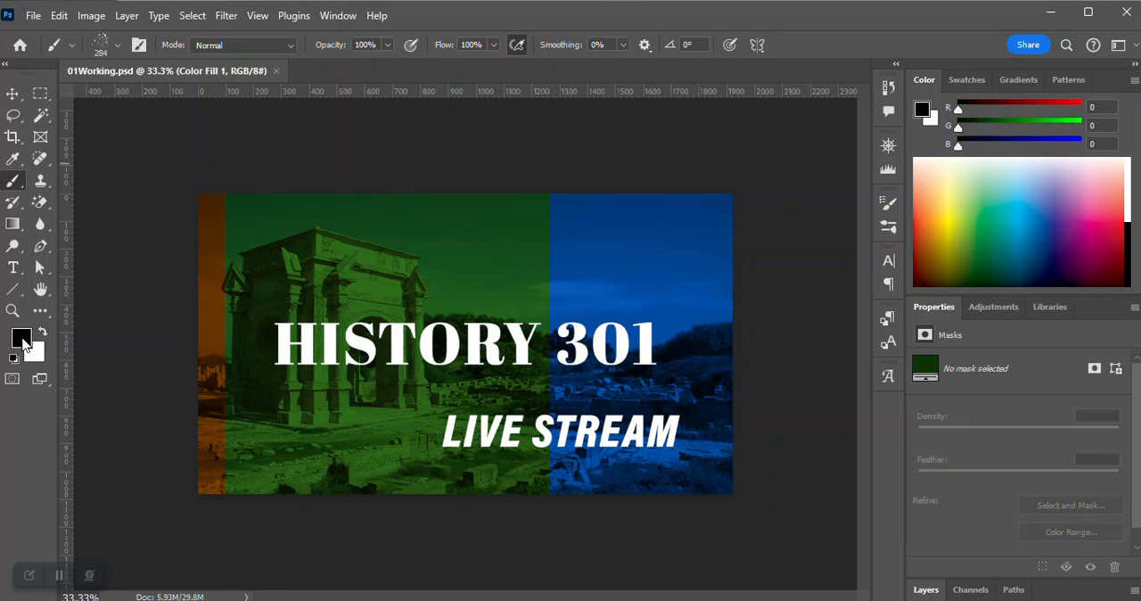
pyautogui.click(21, 339)
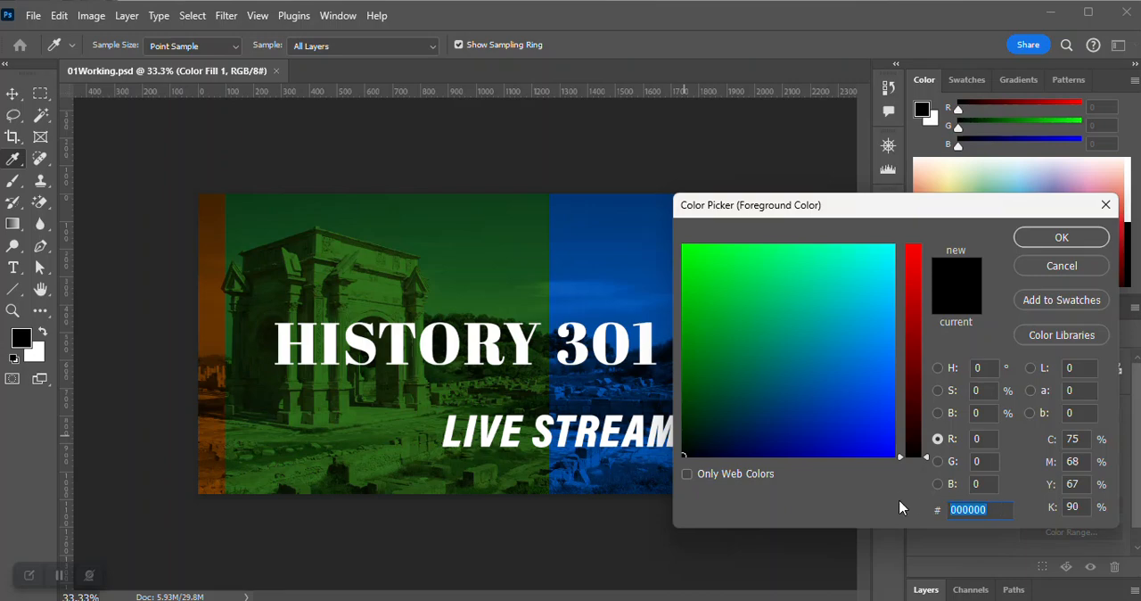
pyautogui.write('40')
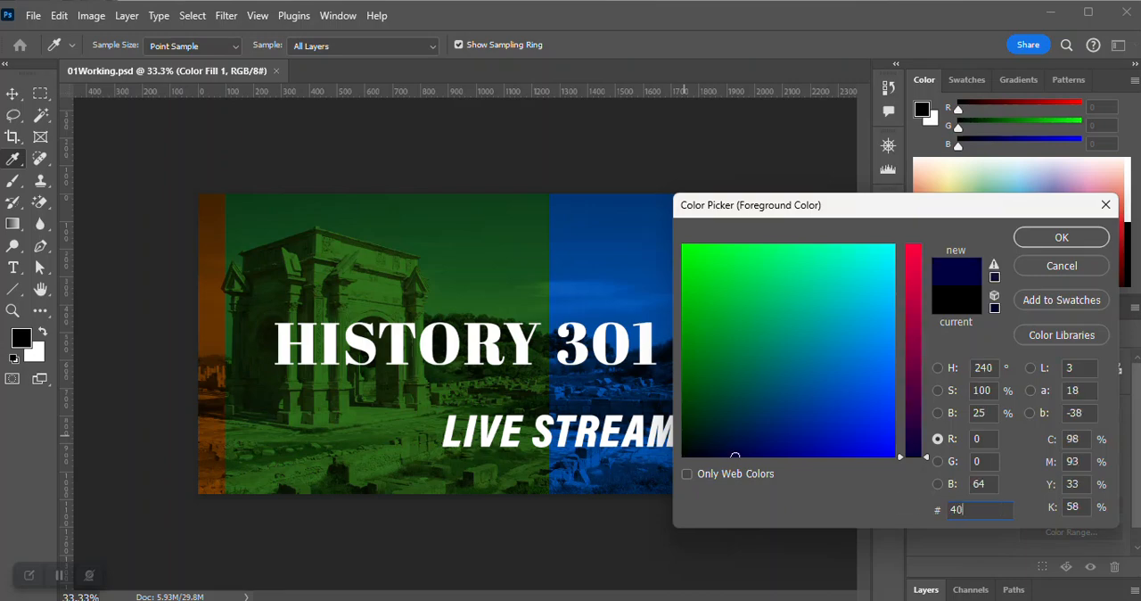
pyautogui.write('99ff')
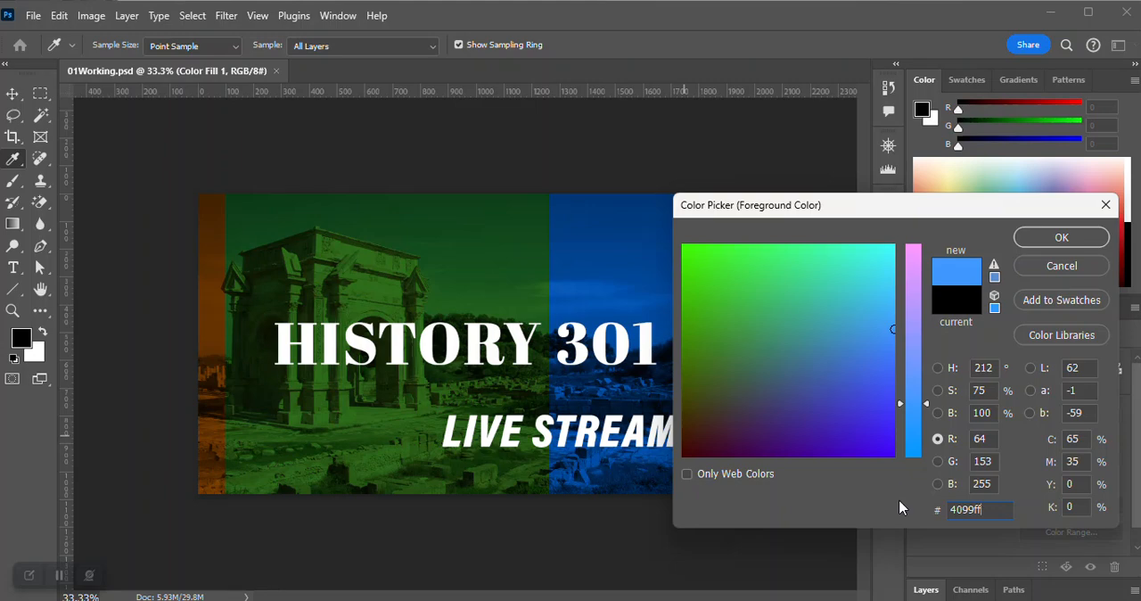
pyautogui.click(1060, 237)
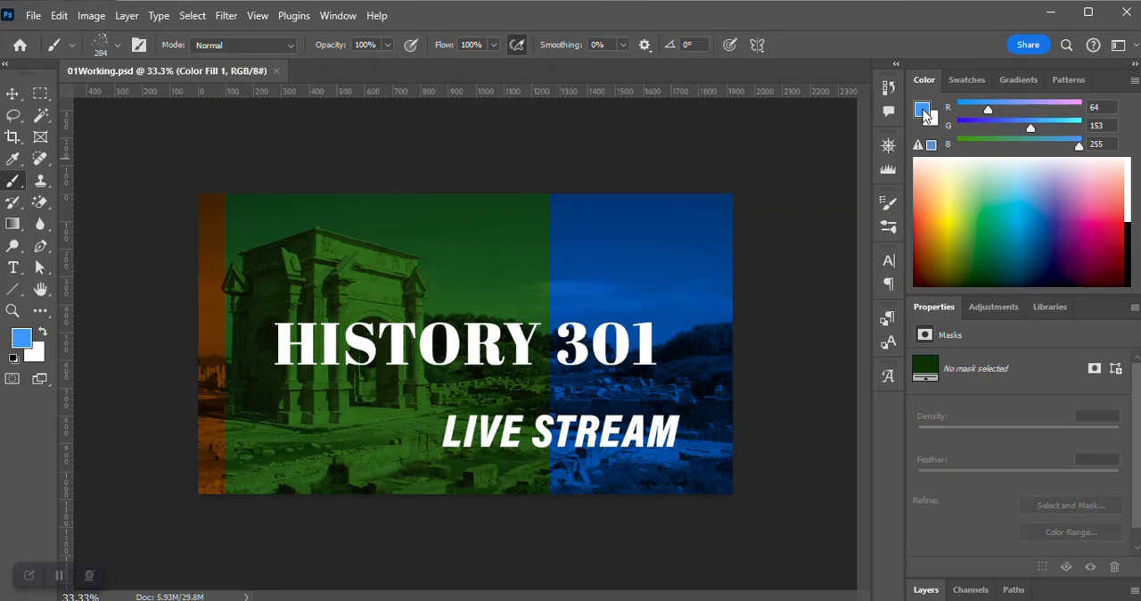
# Create a new layer named Paint directly above the Rectangles layer.
pyautogui.click(932, 592)
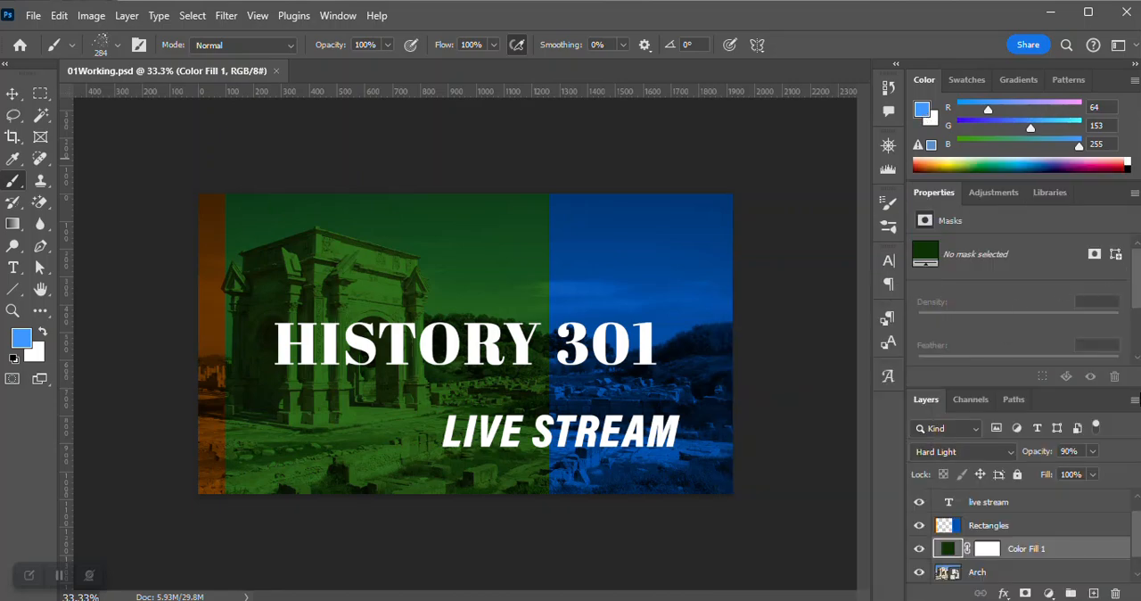
pyautogui.click(986, 526)
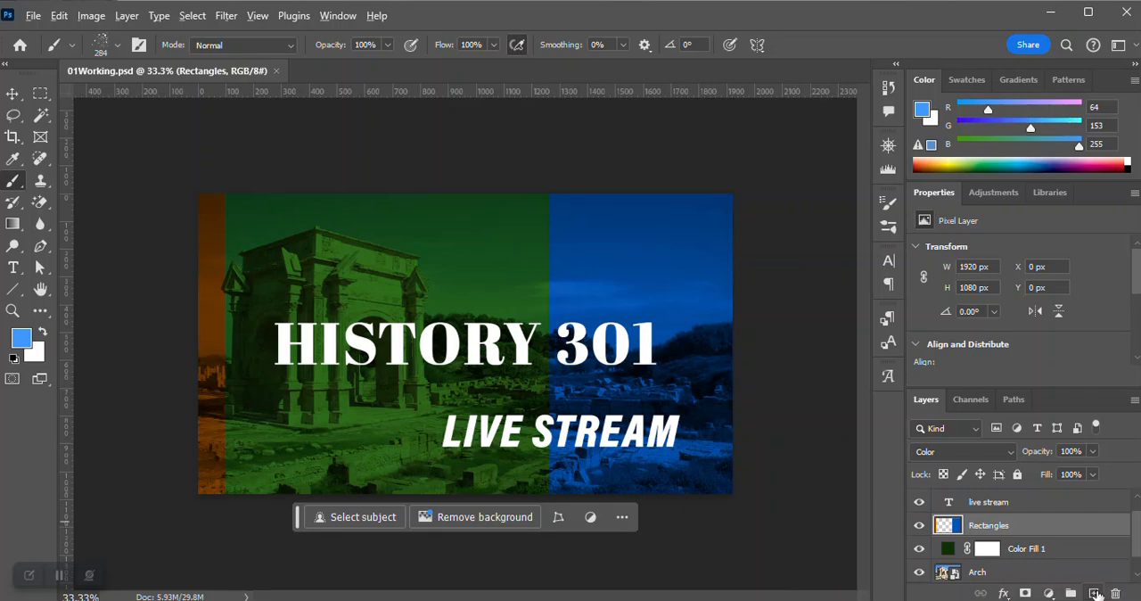
pyautogui.keyDown('alt'); pyautogui.click(1095, 595); pyautogui.keyUp('alt')
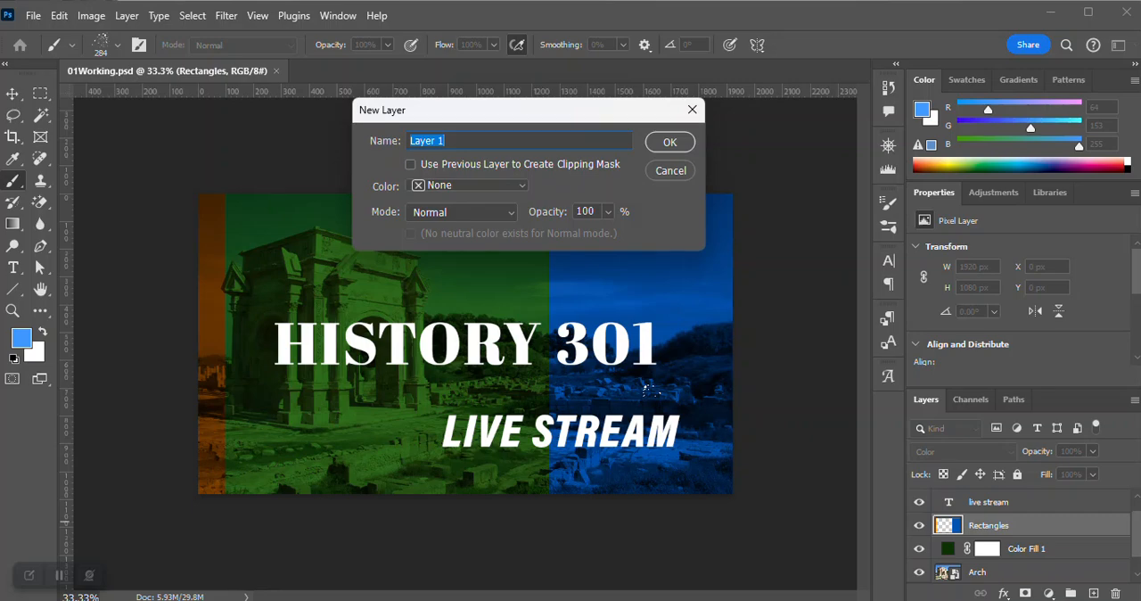
pyautogui.write('Paint')
pyautogui.press('Return')
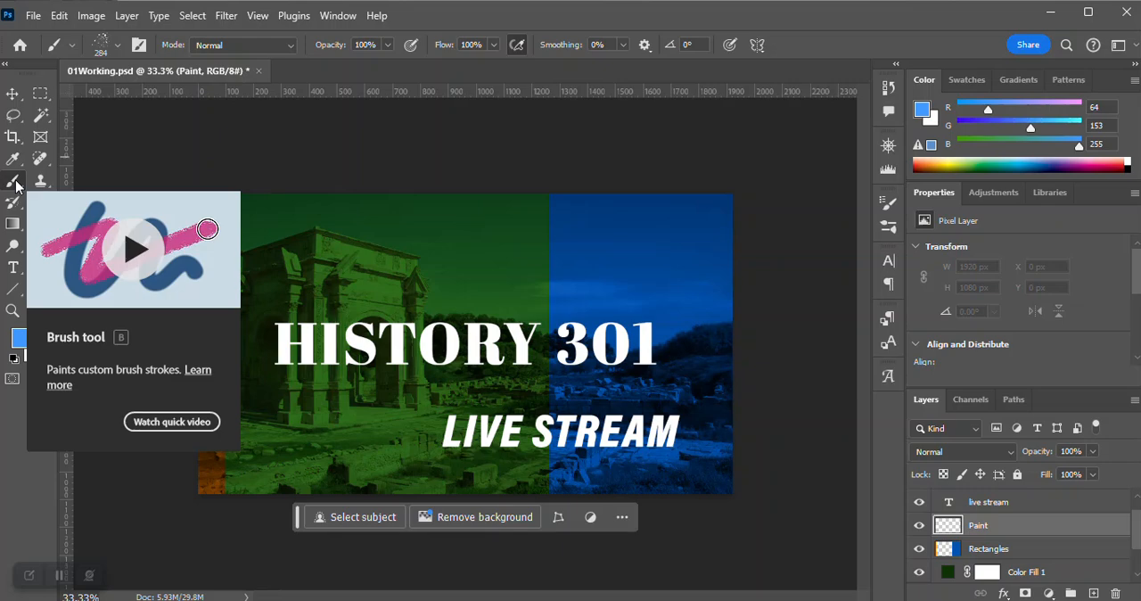
# Choose the brush Kyle's Spatter Brushes - Spatter Bot Tilt from Special Effects Brushes for the Brush tool.
pyautogui.click(139, 45)
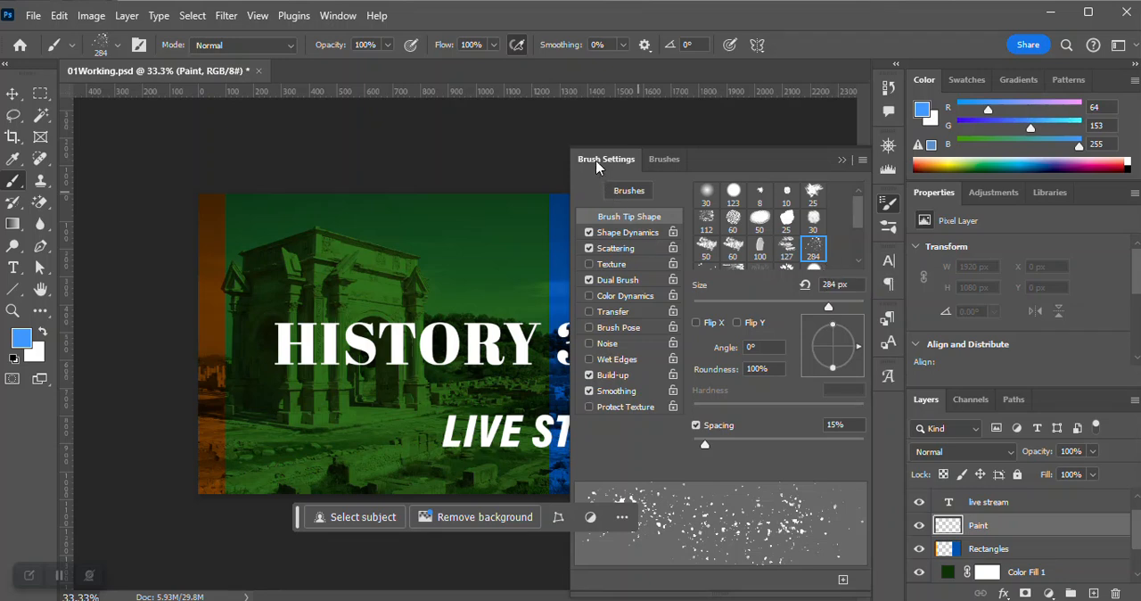
pyautogui.click(664, 160)
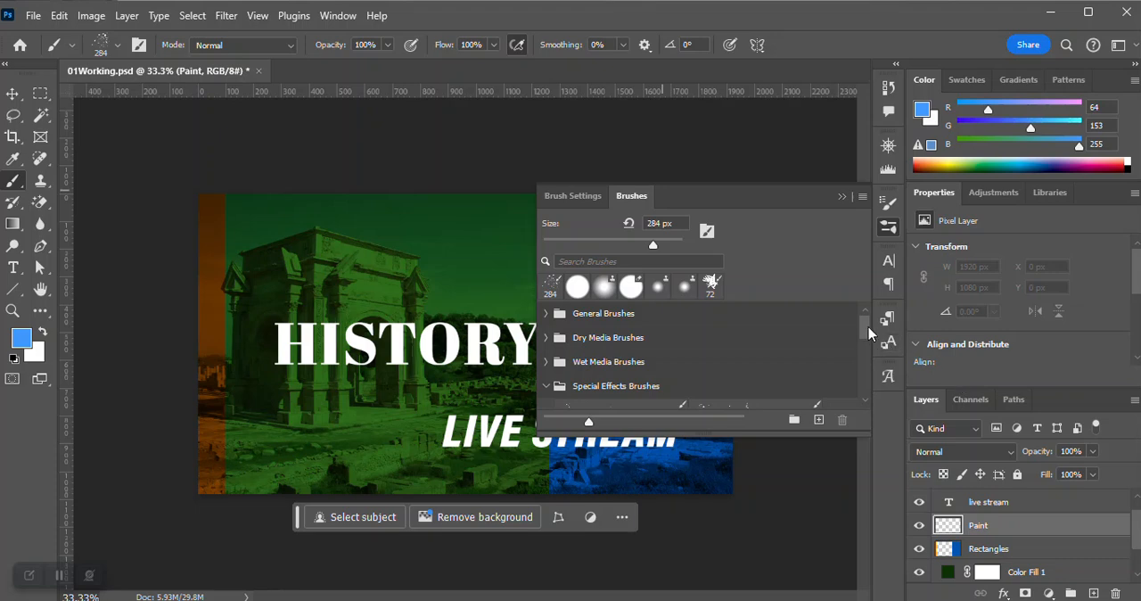
pyautogui.moveTo(868, 327); pyautogui.dragTo(868, 336)
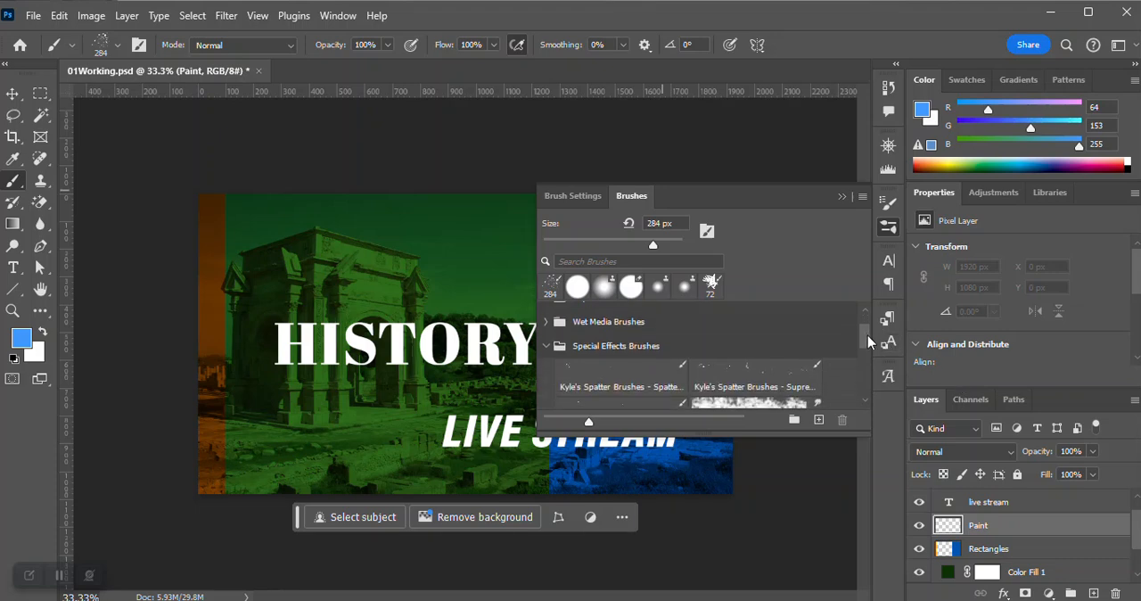
pyautogui.moveTo(867, 335); pyautogui.dragTo(867, 336)
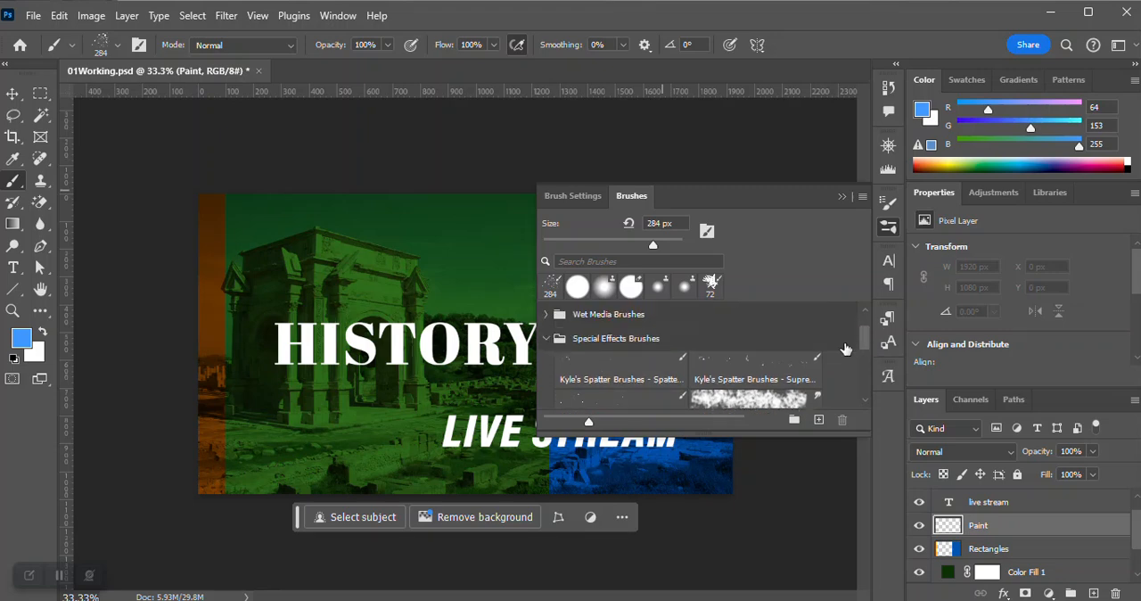
pyautogui.click(614, 376)
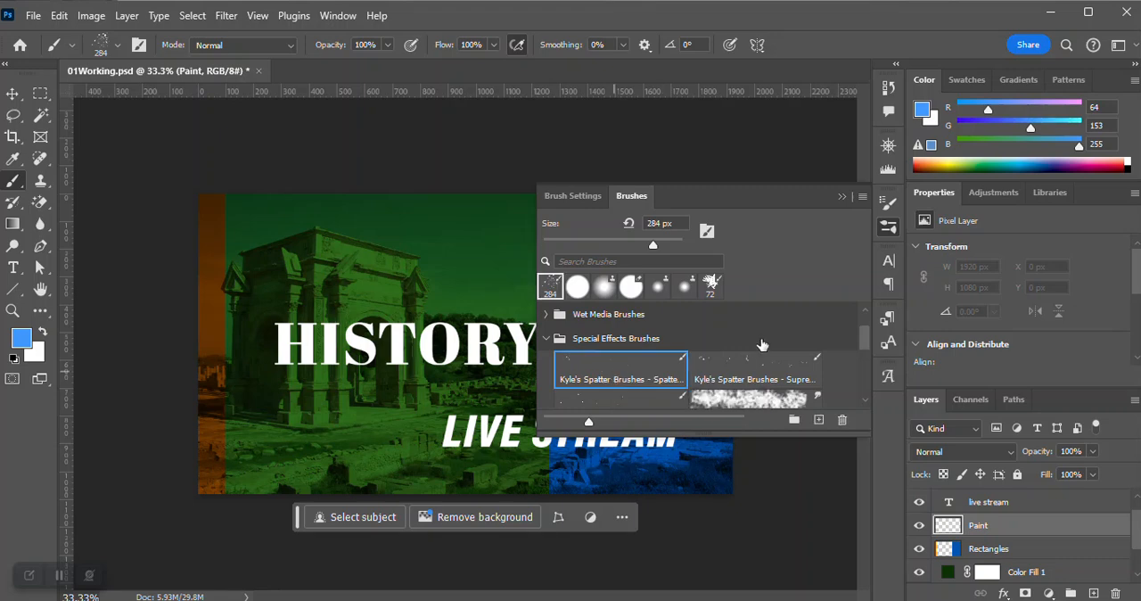
pyautogui.click(896, 229)
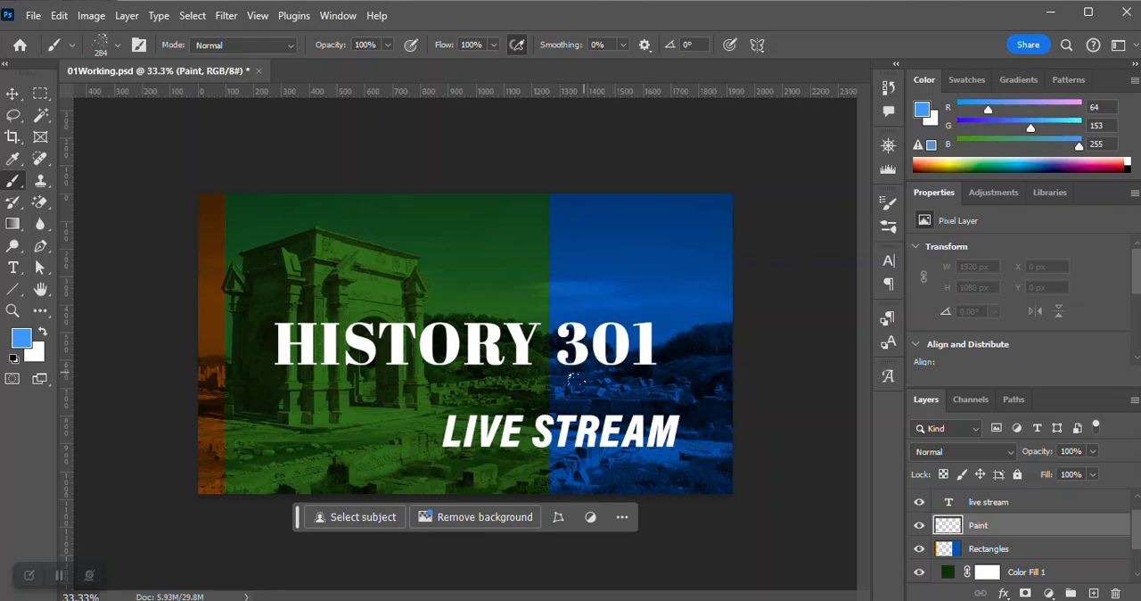
# Paint light-blue spatter dabs on the Paint layer around the word LIVE in the LIVE STREAM text.
pyautogui.click(489, 428)
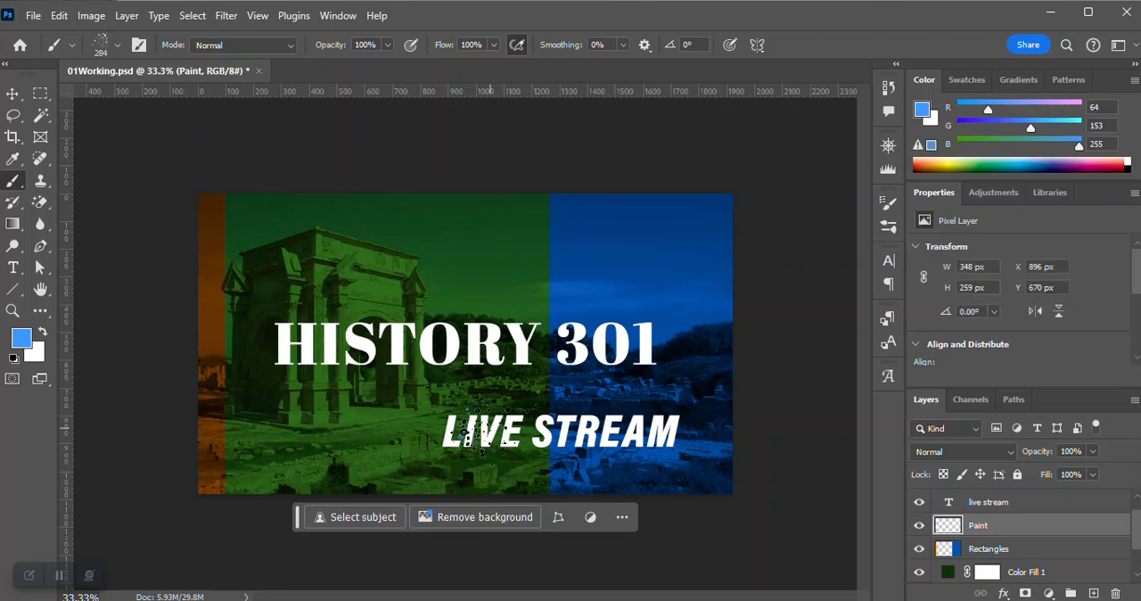
pyautogui.click(480, 410)
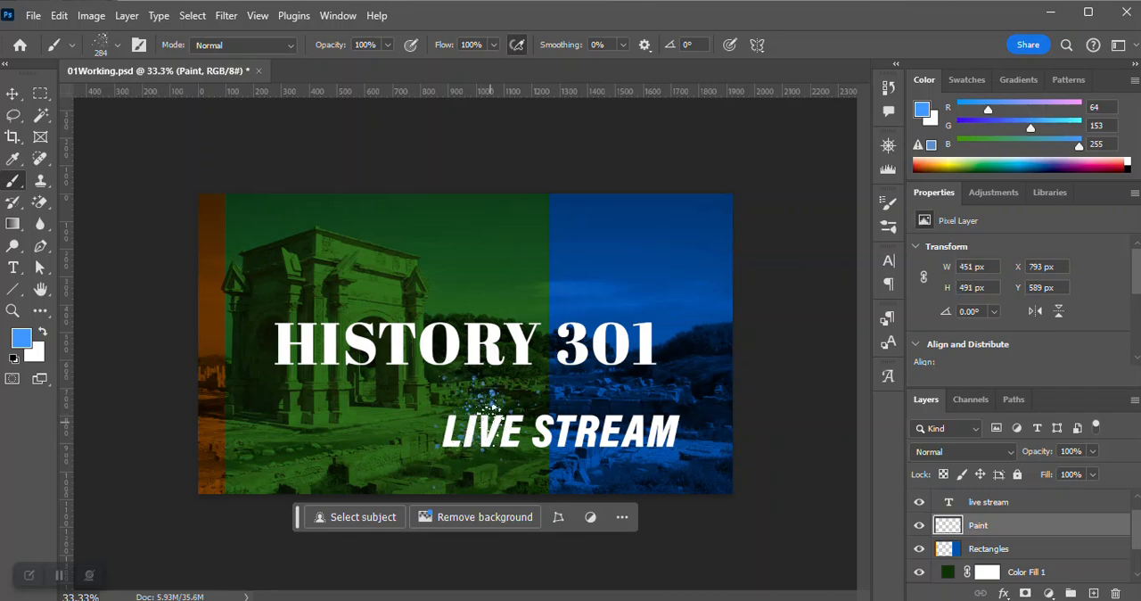
pyautogui.click(484, 411)
pyautogui.click(500, 421)
pyautogui.click(510, 423)
pyautogui.click(484, 422)
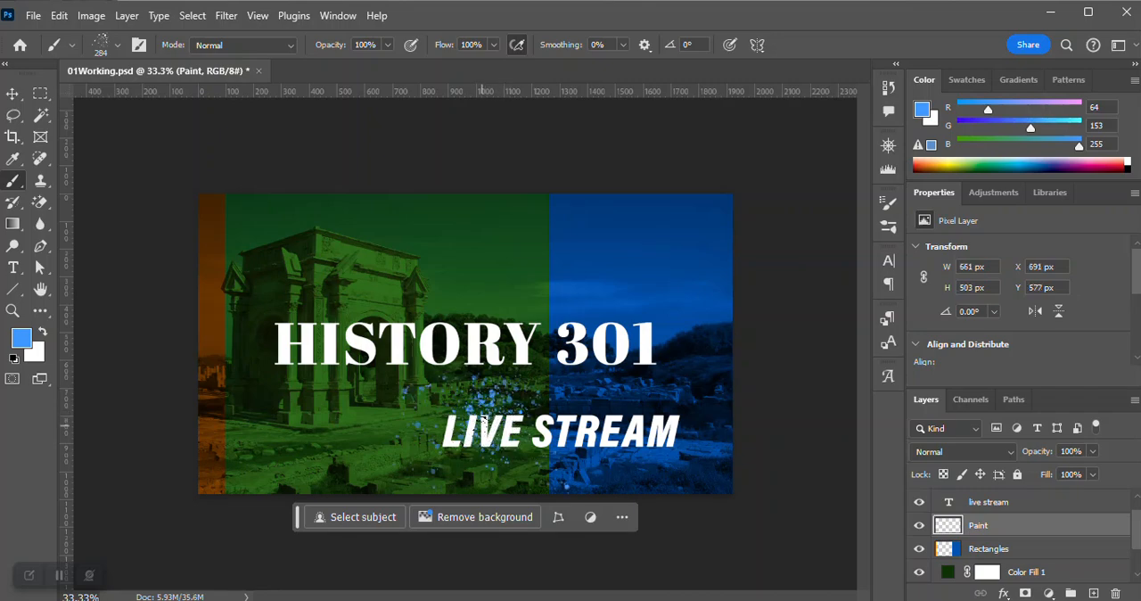
pyautogui.click(457, 420)
pyautogui.click(486, 423)
pyautogui.moveTo(512, 429); pyautogui.dragTo(490, 407)
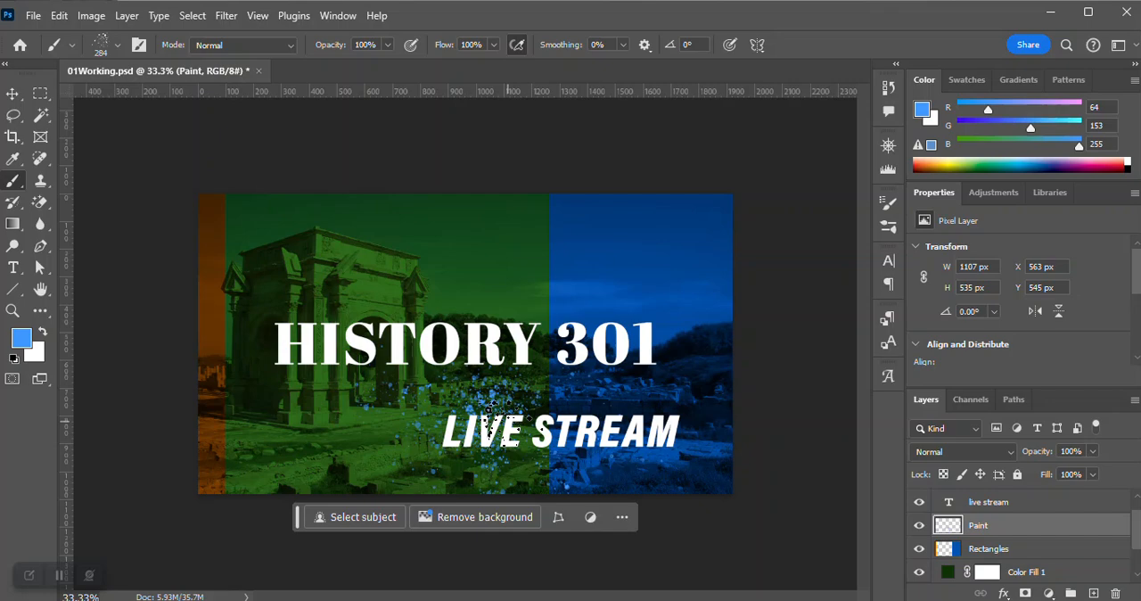
# Step the document history back to the first spatter dab on the Paint layer and paint another dab around LIVE.
pyautogui.hotkey('ctrl', 'z')
pyautogui.hotkey('ctrl', 'z')
pyautogui.click(887, 89)
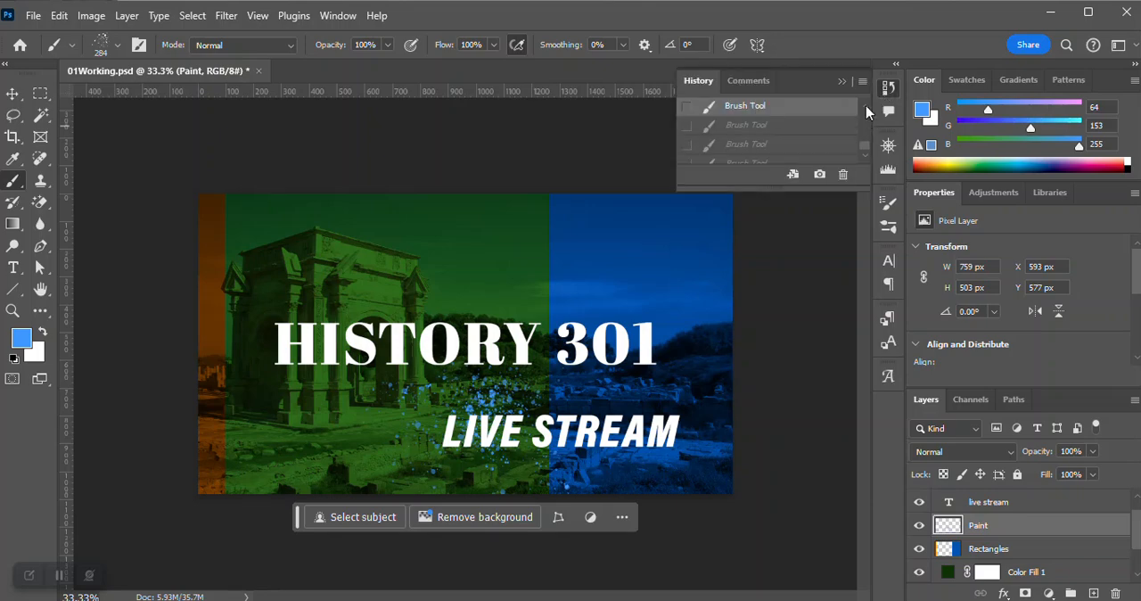
pyautogui.hotkey('ctrl', 'shift', 'z')
pyautogui.hotkey('ctrl', 'shift', 'z')
pyautogui.click(747, 127)
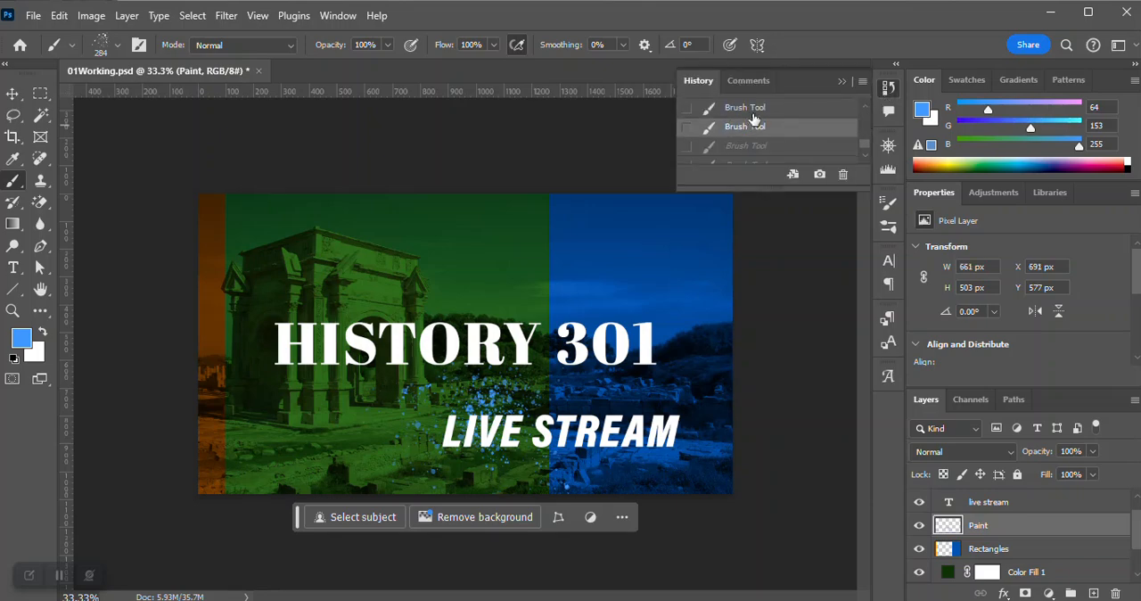
pyautogui.click(753, 111)
pyautogui.hotkey('ctrl', 'shift', 'z')
pyautogui.hotkey('ctrl', 'shift', 'z')
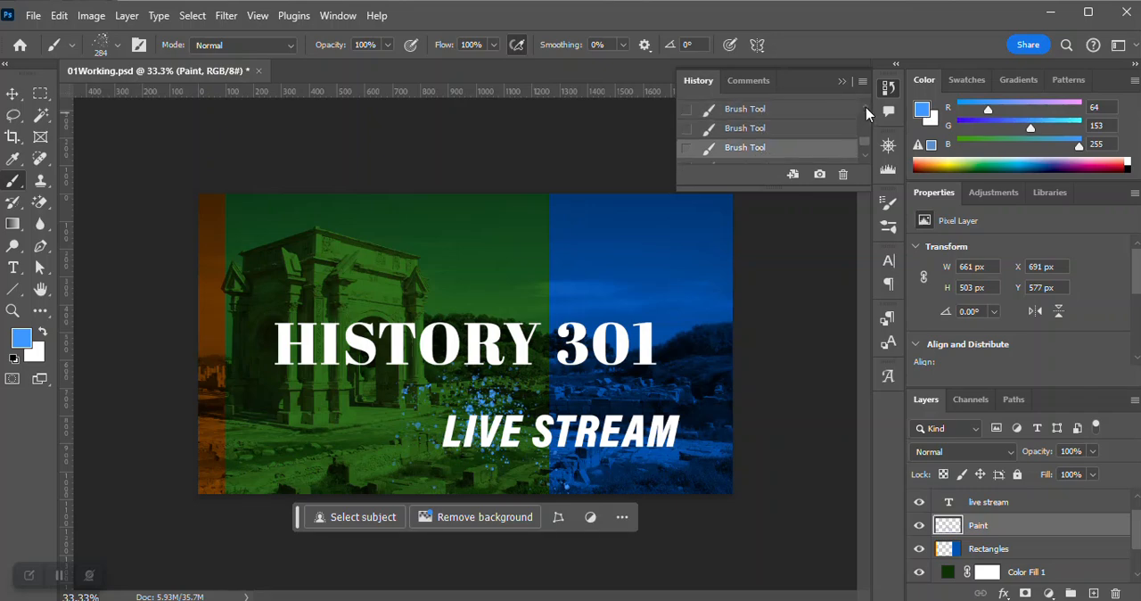
pyautogui.click(782, 131)
pyautogui.click(763, 110)
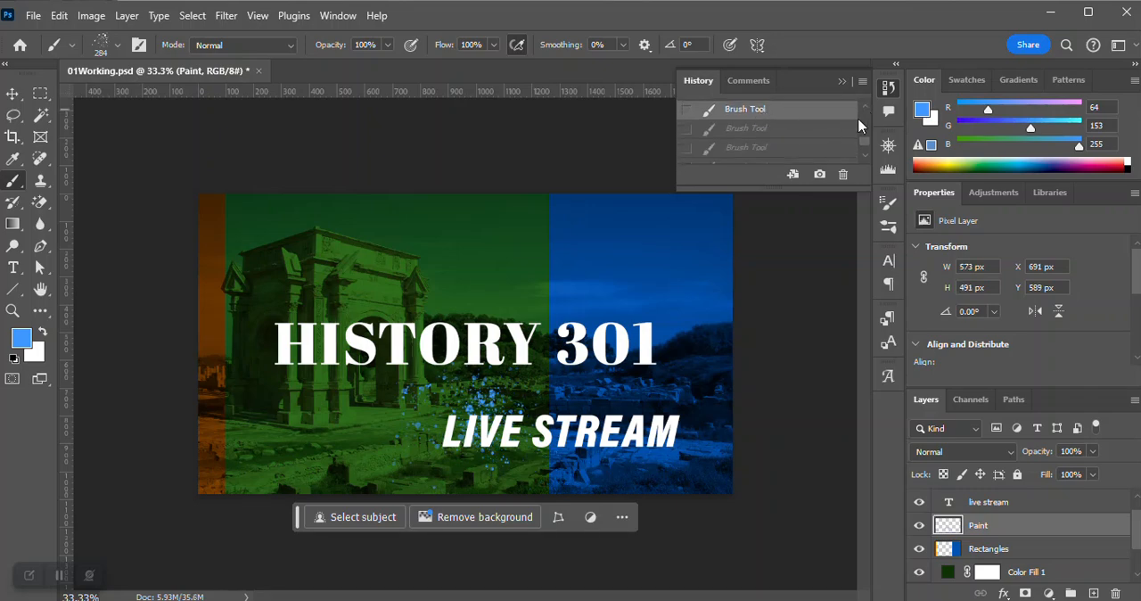
pyautogui.hotkey('ctrl', 'shift', 'z')
pyautogui.hotkey('ctrl', 'shift', 'z')
pyautogui.click(744, 130)
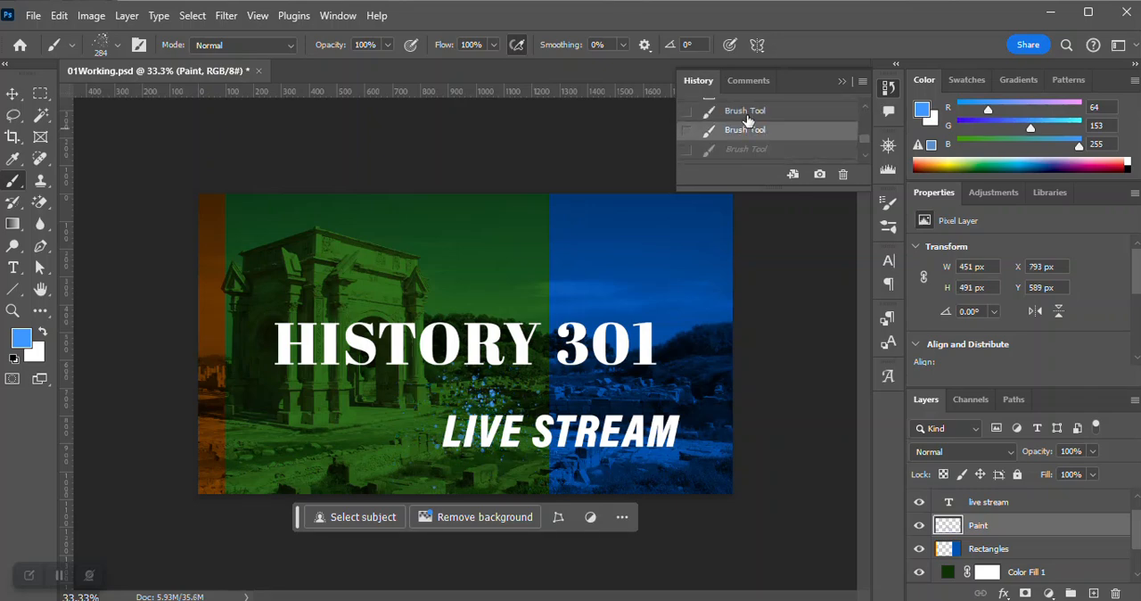
pyautogui.click(747, 112)
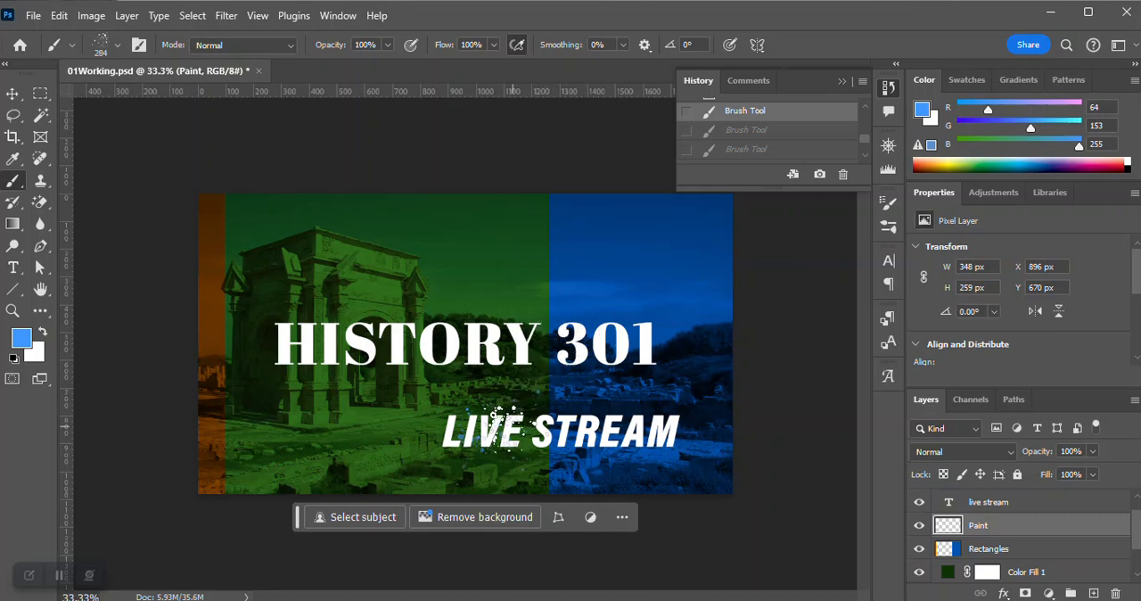
pyautogui.click(499, 414)
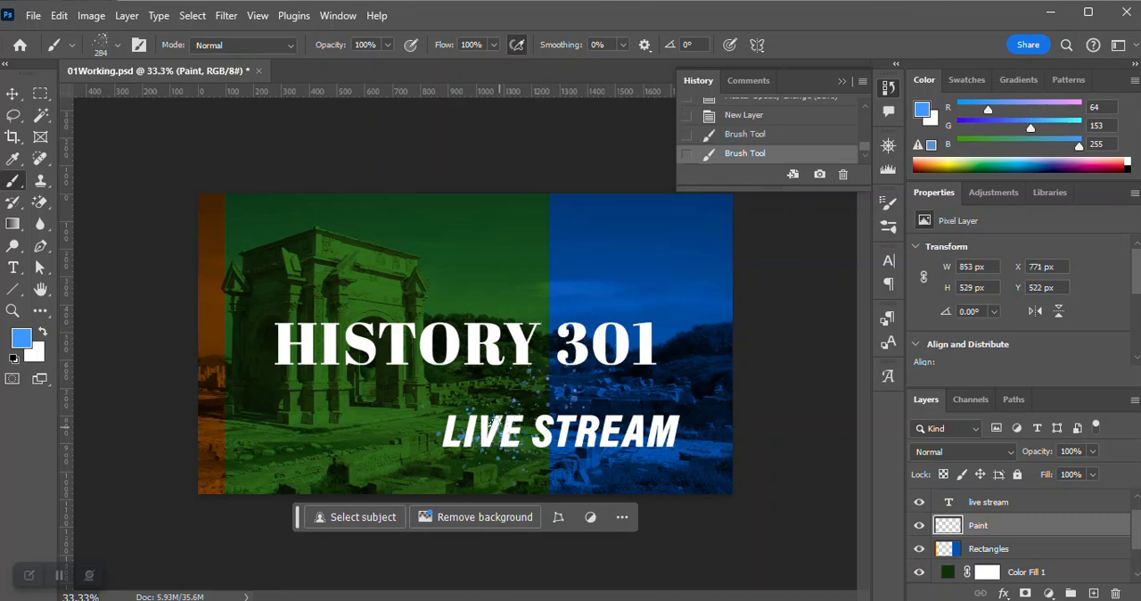
# Return the document history to the first spatter dab and paint several new light-blue dabs around the word LIVE on the Paint layer.
pyautogui.click(477, 428)
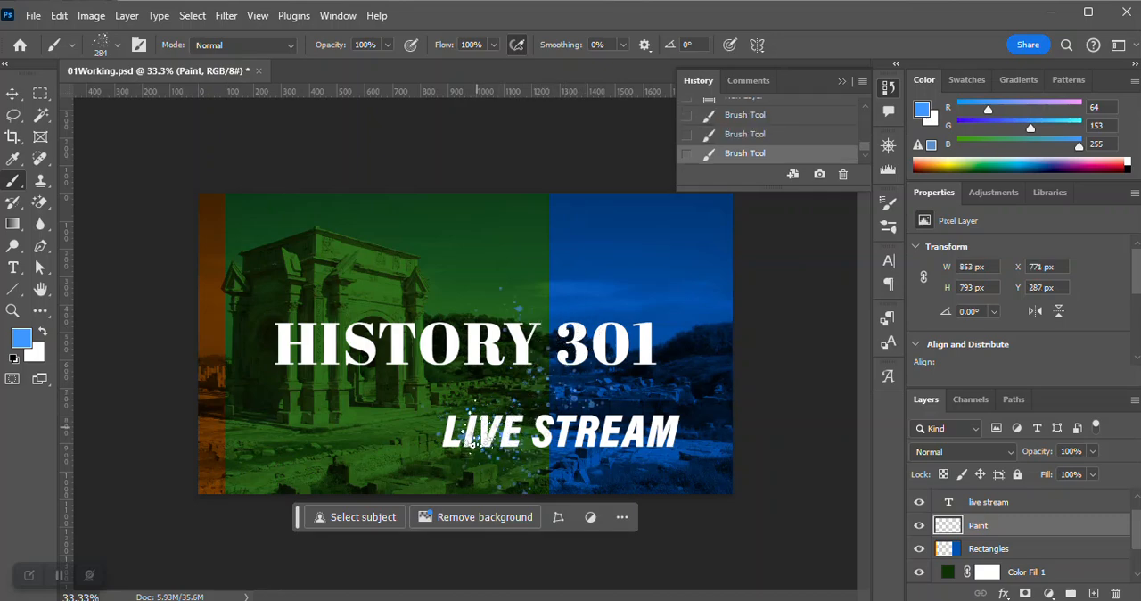
pyautogui.click(745, 116)
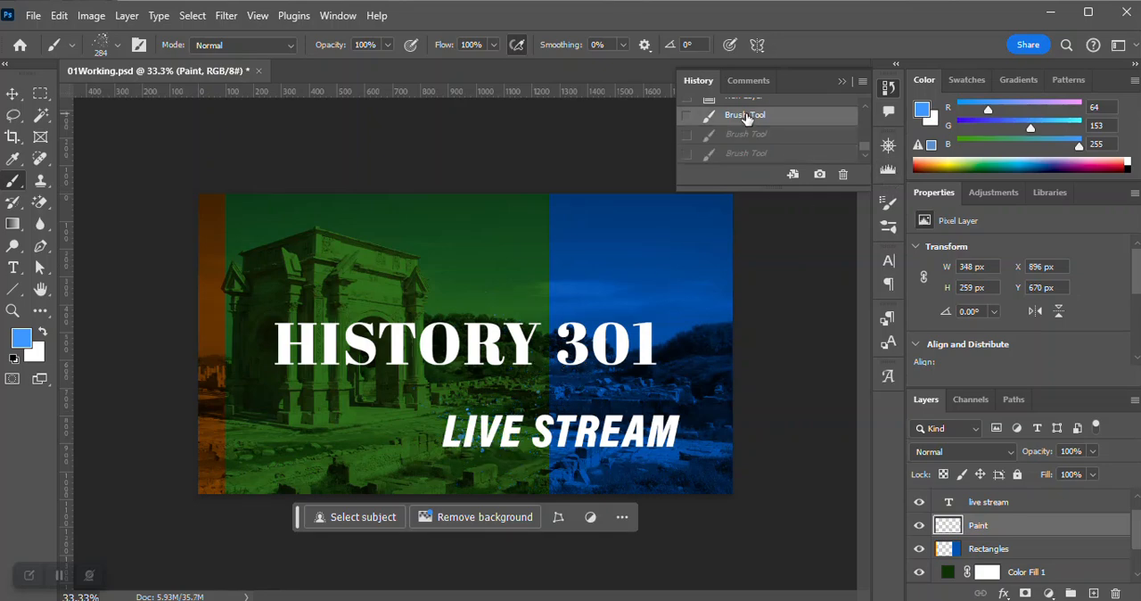
pyautogui.click(522, 412)
pyautogui.click(515, 417)
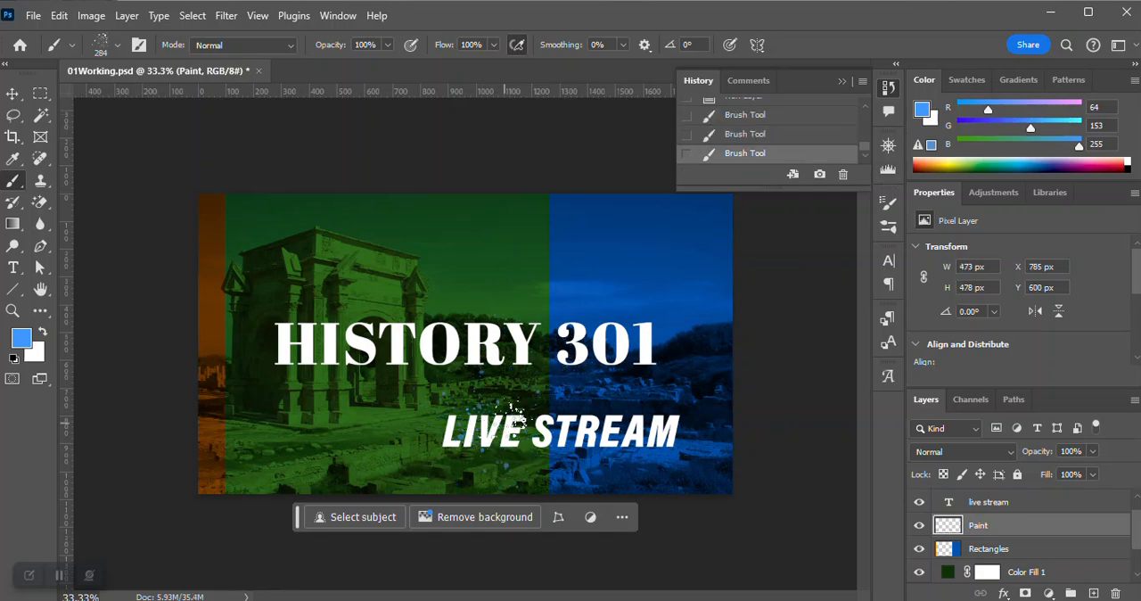
pyautogui.click(521, 427)
pyautogui.click(510, 437)
pyautogui.click(500, 438)
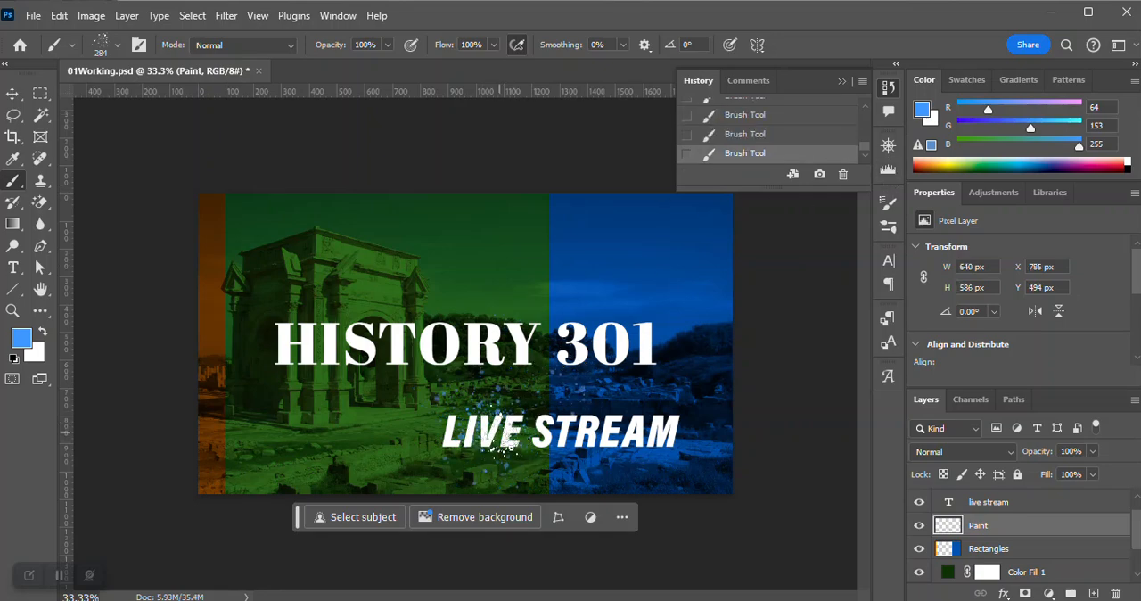
pyautogui.click(500, 432)
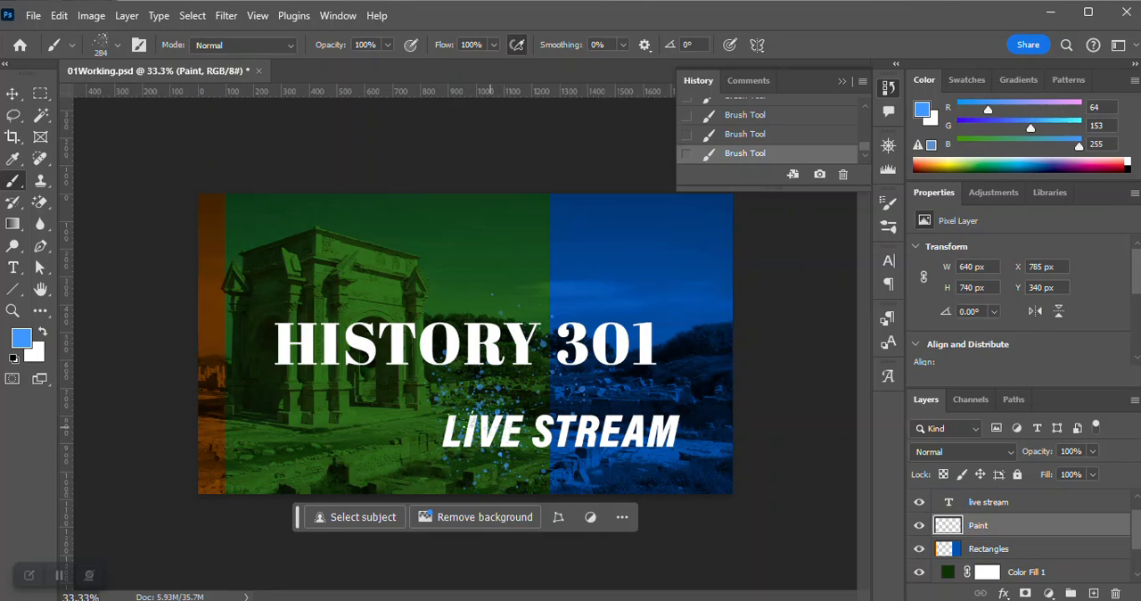
pyautogui.click(59, 16)
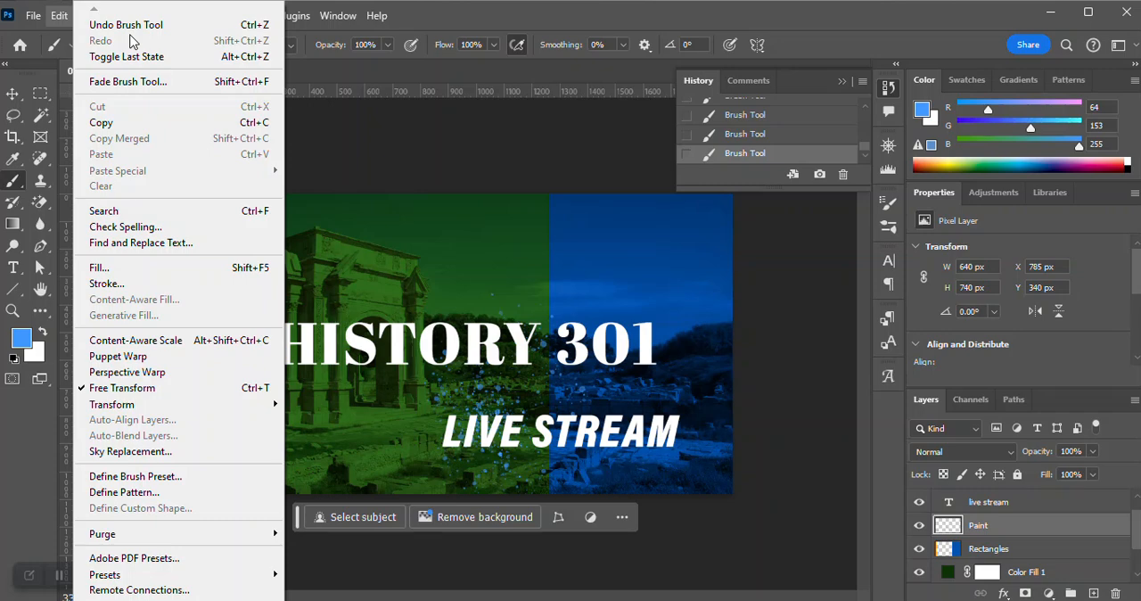
pyautogui.click(524, 19)
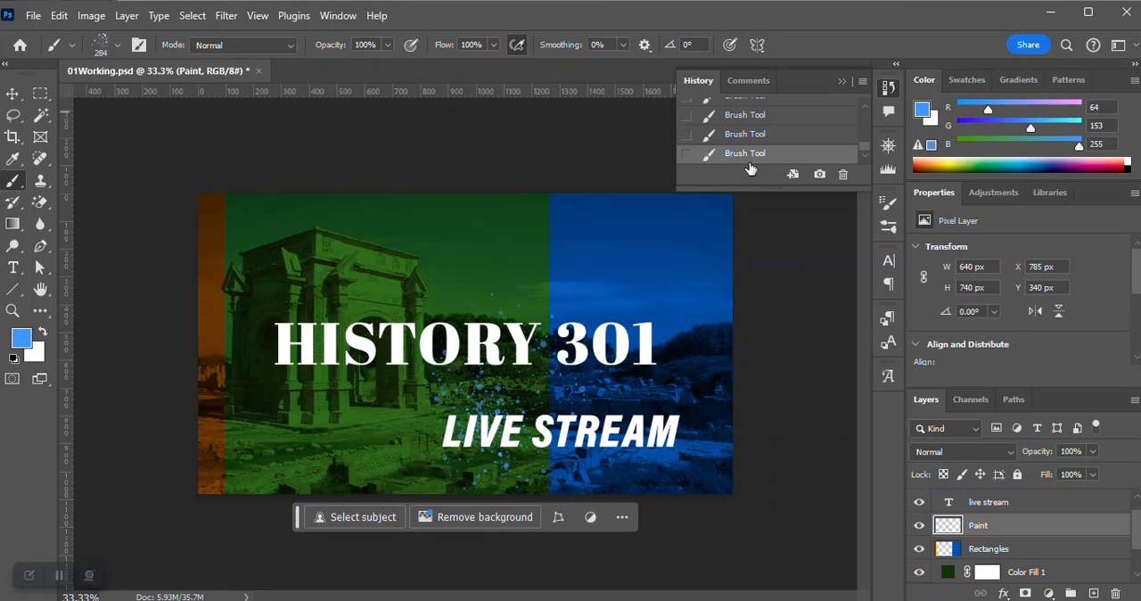
# Switch from the Brush tool to the Move tool.
pyautogui.click(13, 95)
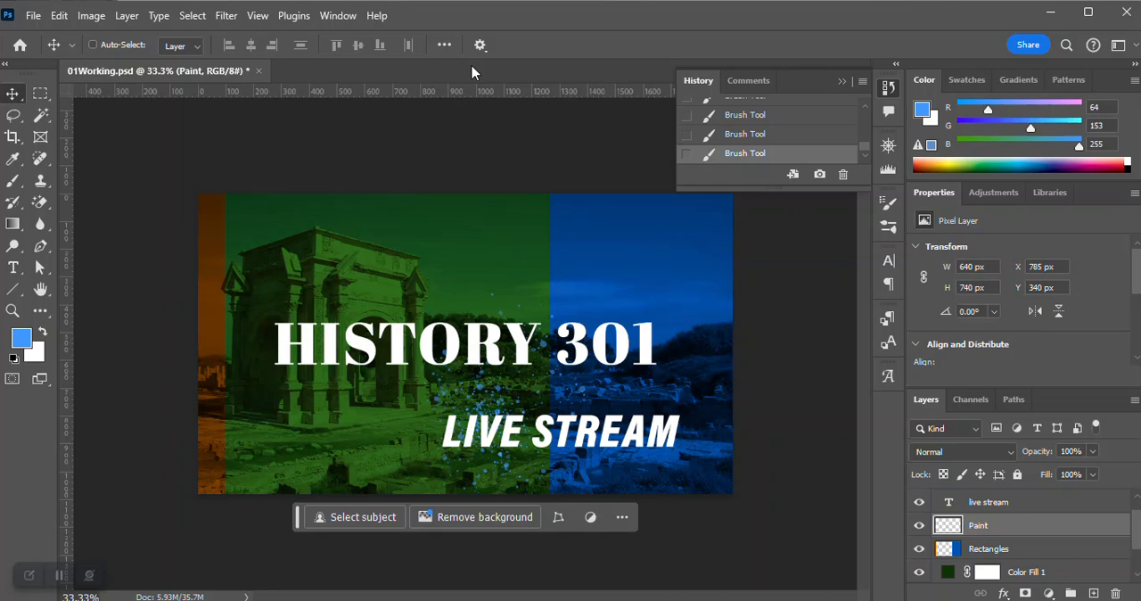
pyautogui.click(338, 15)
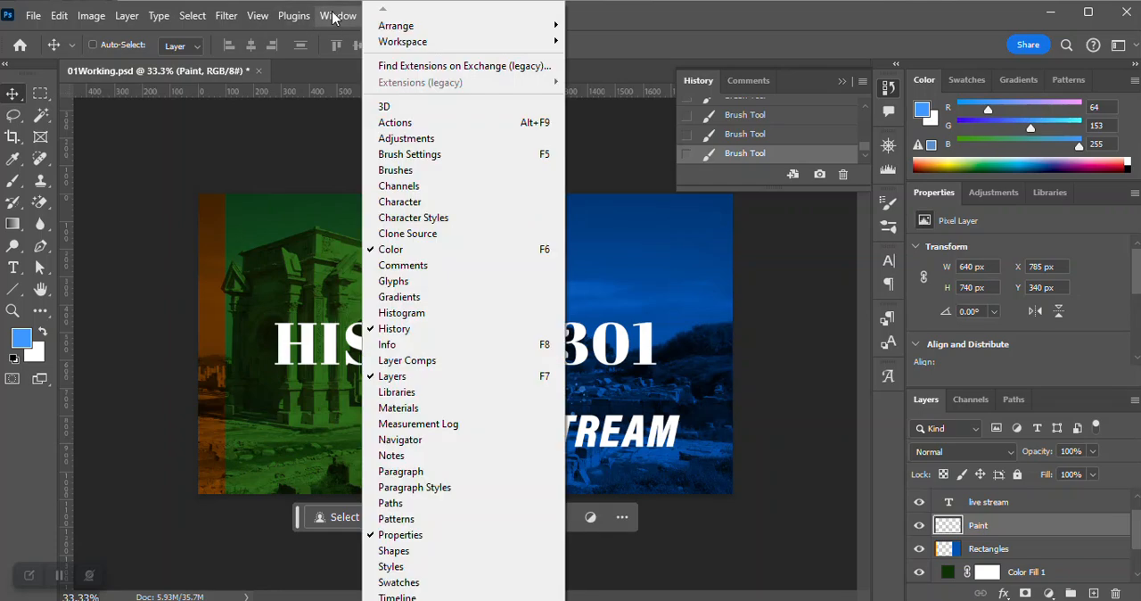
pyautogui.scroll(-2, 463, 594)
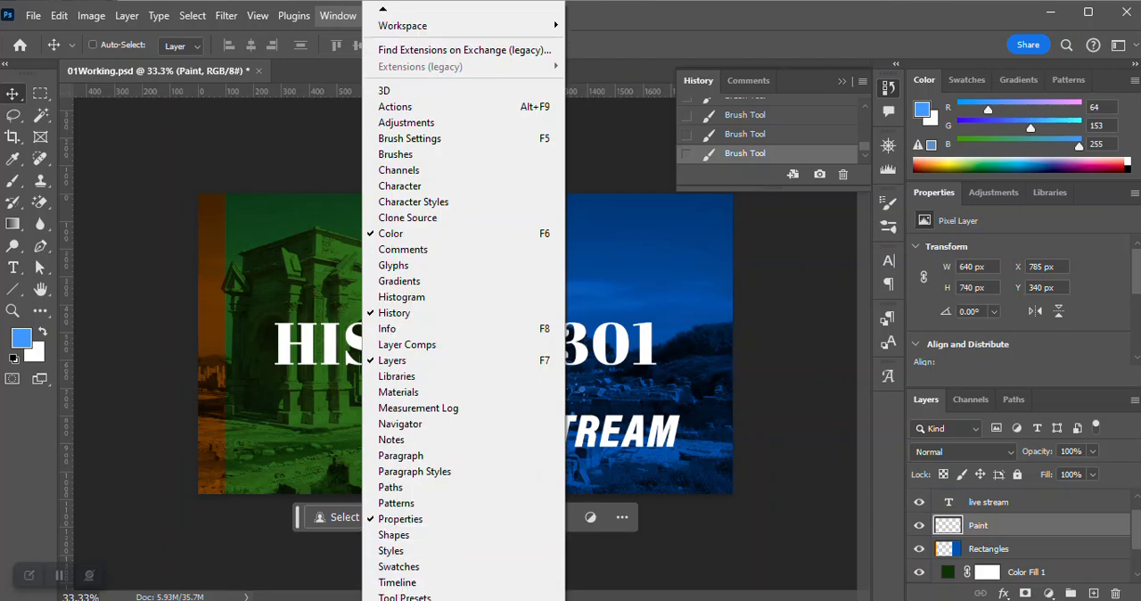
pyautogui.scroll(-3, 398, 593)
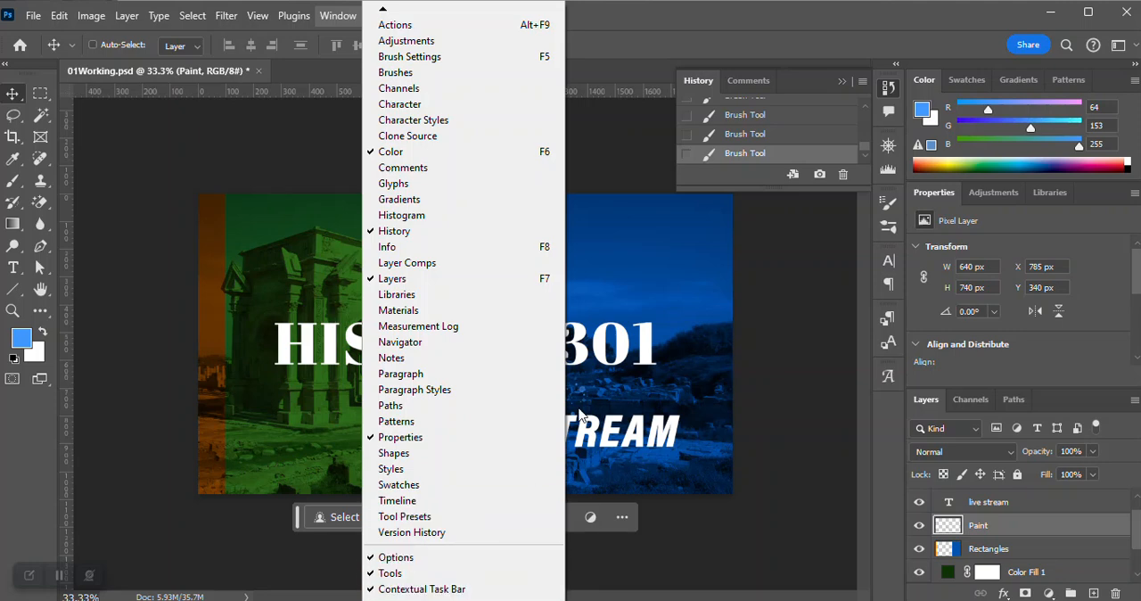
pyautogui.click(639, 21)
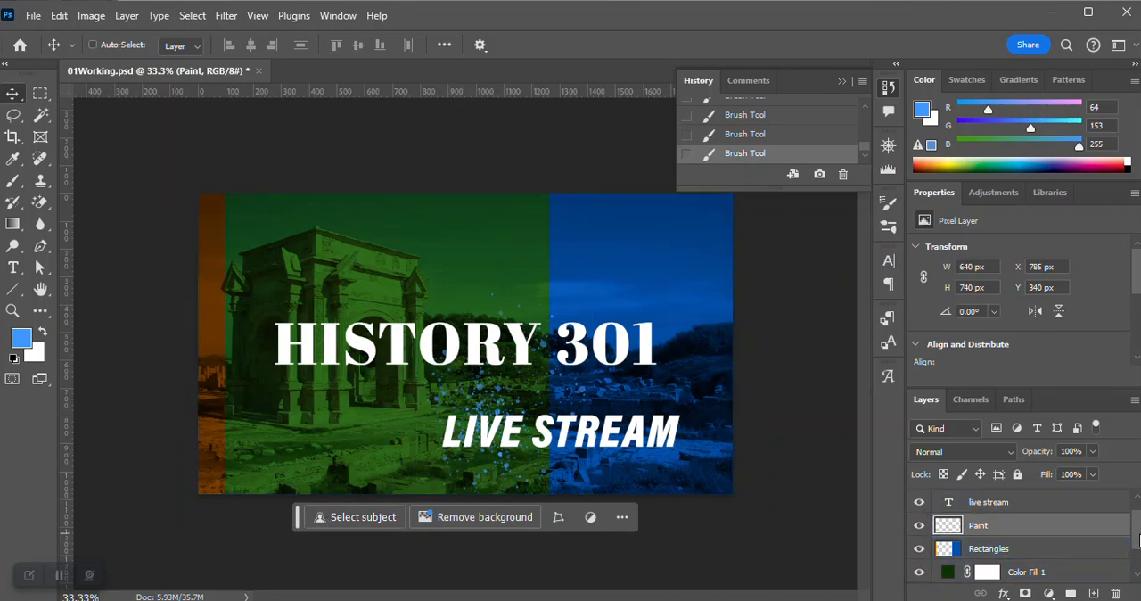
pyautogui.scroll(-2, 1137, 539)
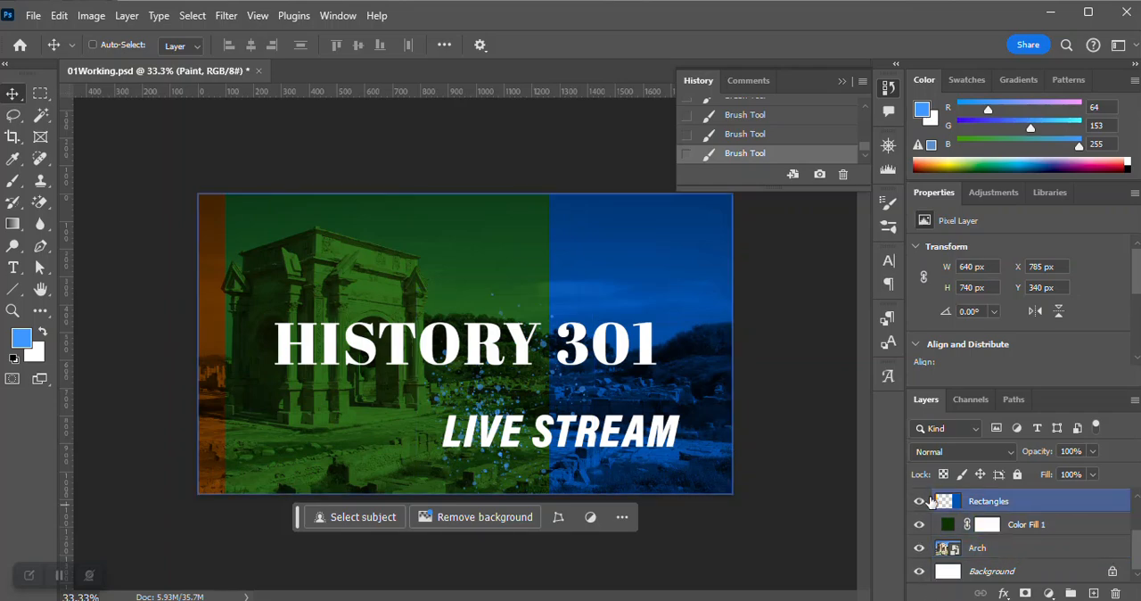
pyautogui.scroll(3, 1138, 520)
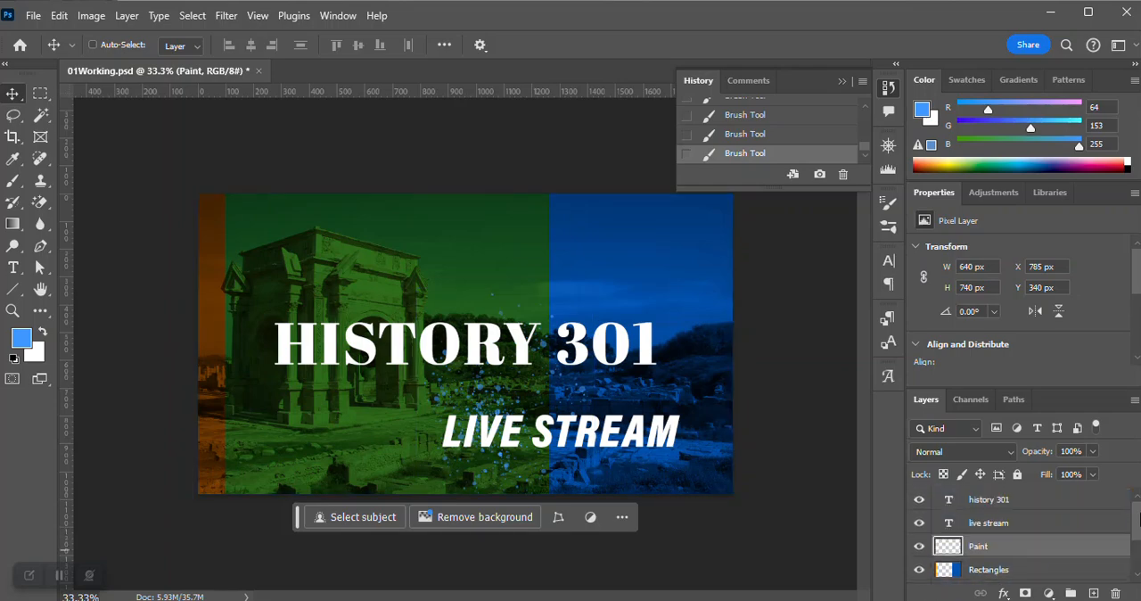